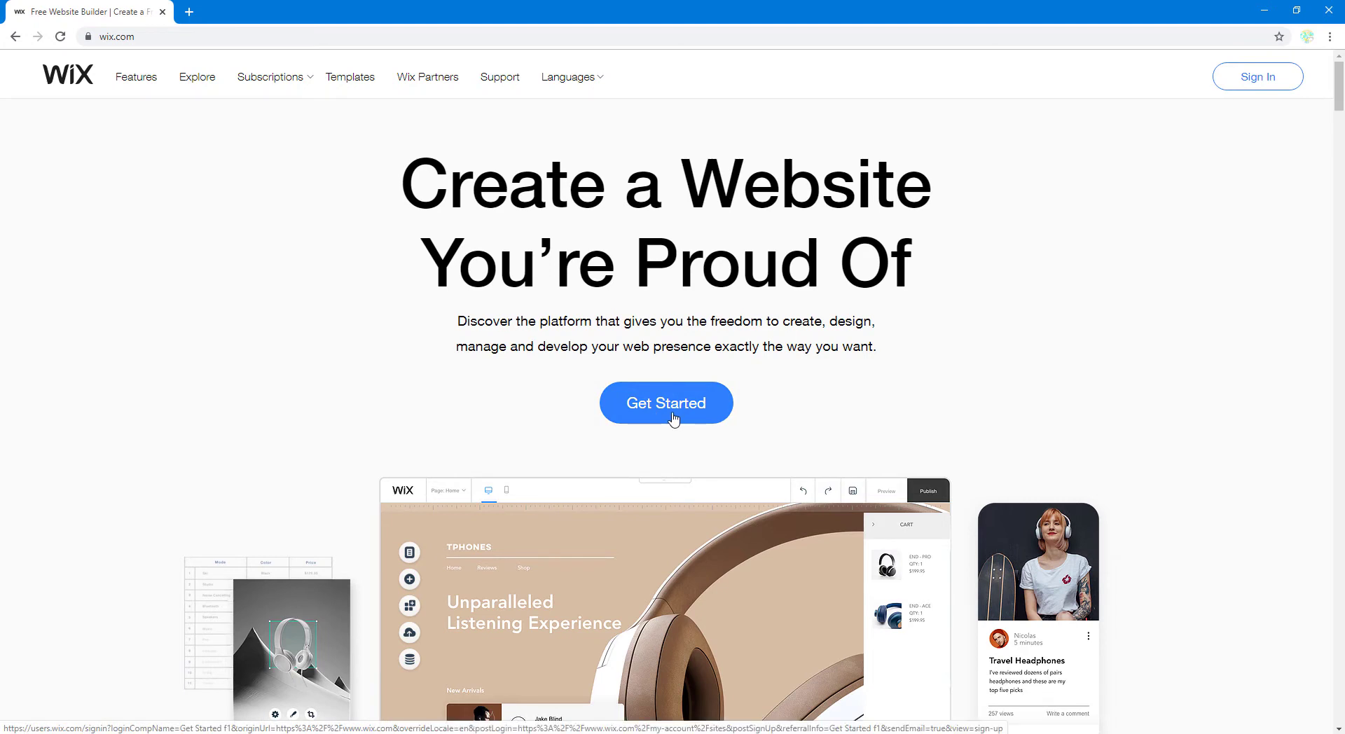
- Get started with creating a website by opening the account sign-up form
{"action": "left_click", "coordinate": [674, 418]}
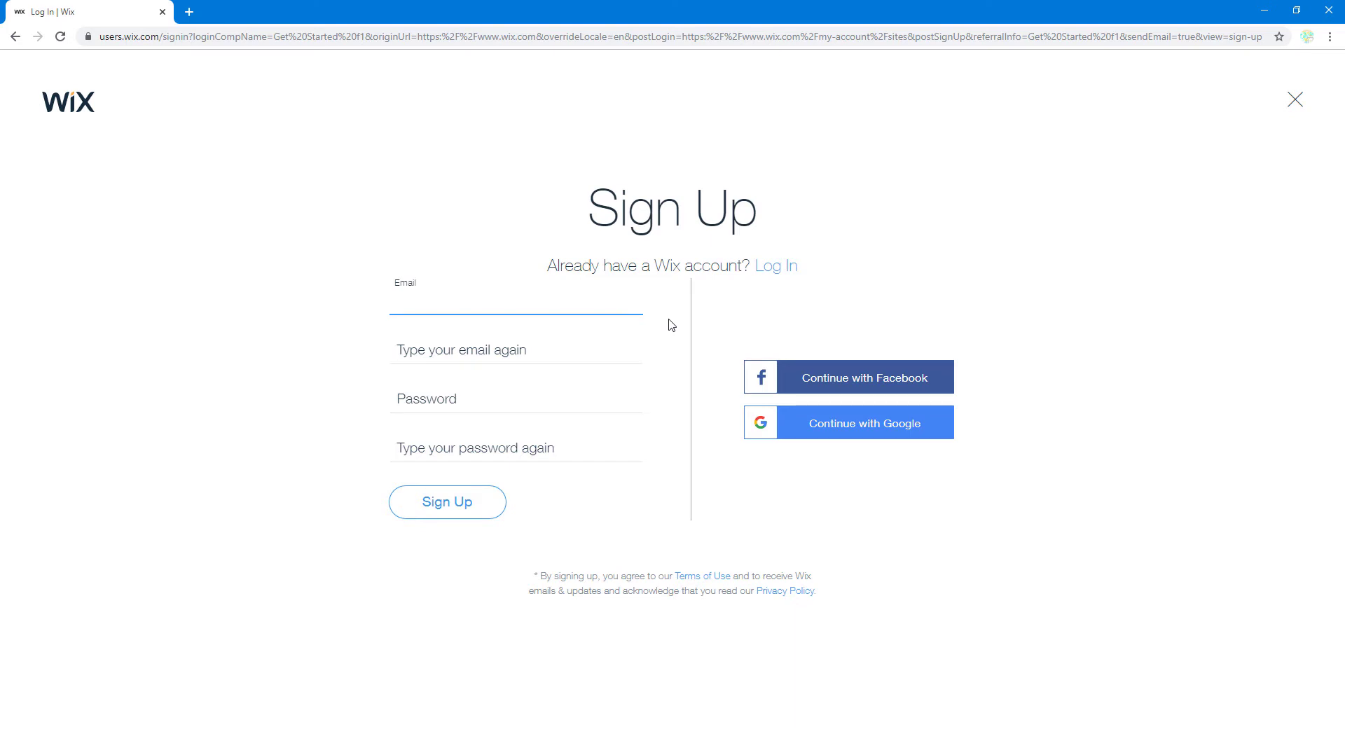
{"action": "left_click", "coordinate": [783, 275]}
{"action": "left_click", "coordinate": [528, 377]}
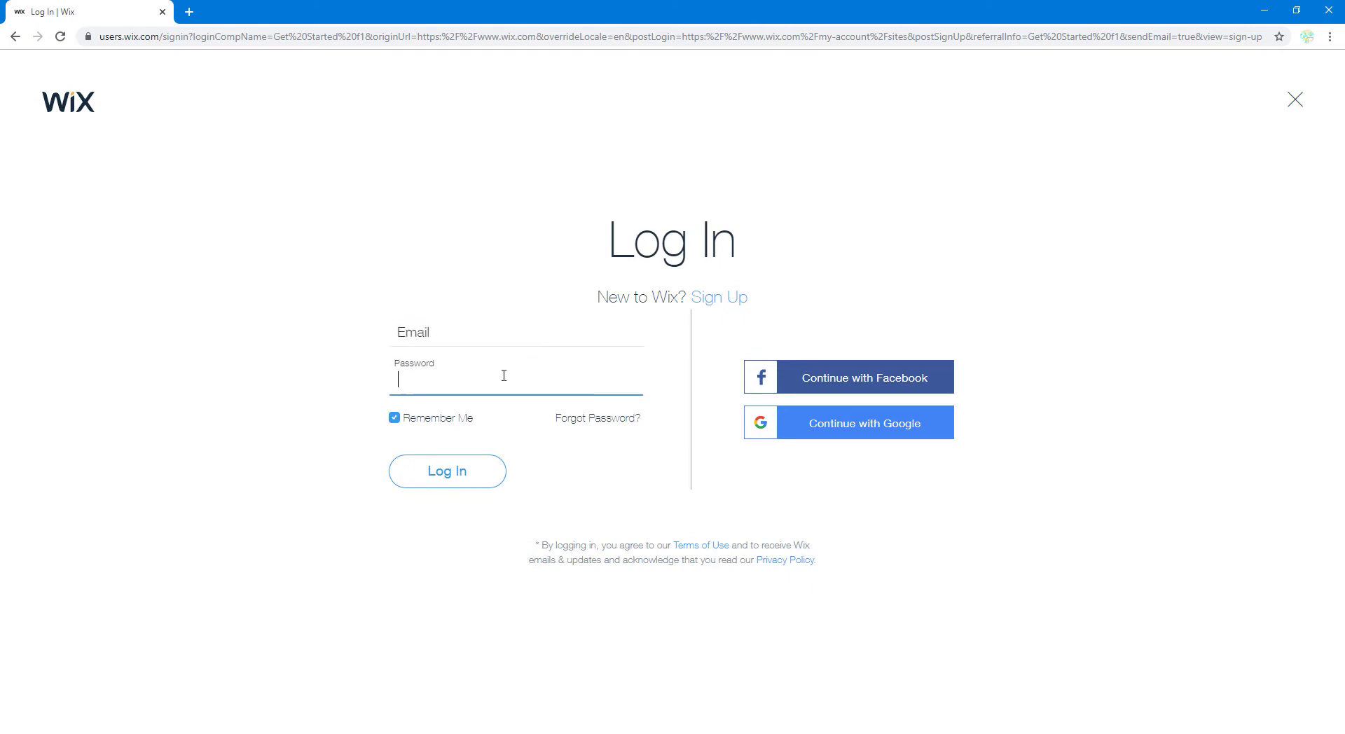
{"action": "left_click", "coordinate": [269, 294]}
{"action": "left_click", "coordinate": [729, 301]}
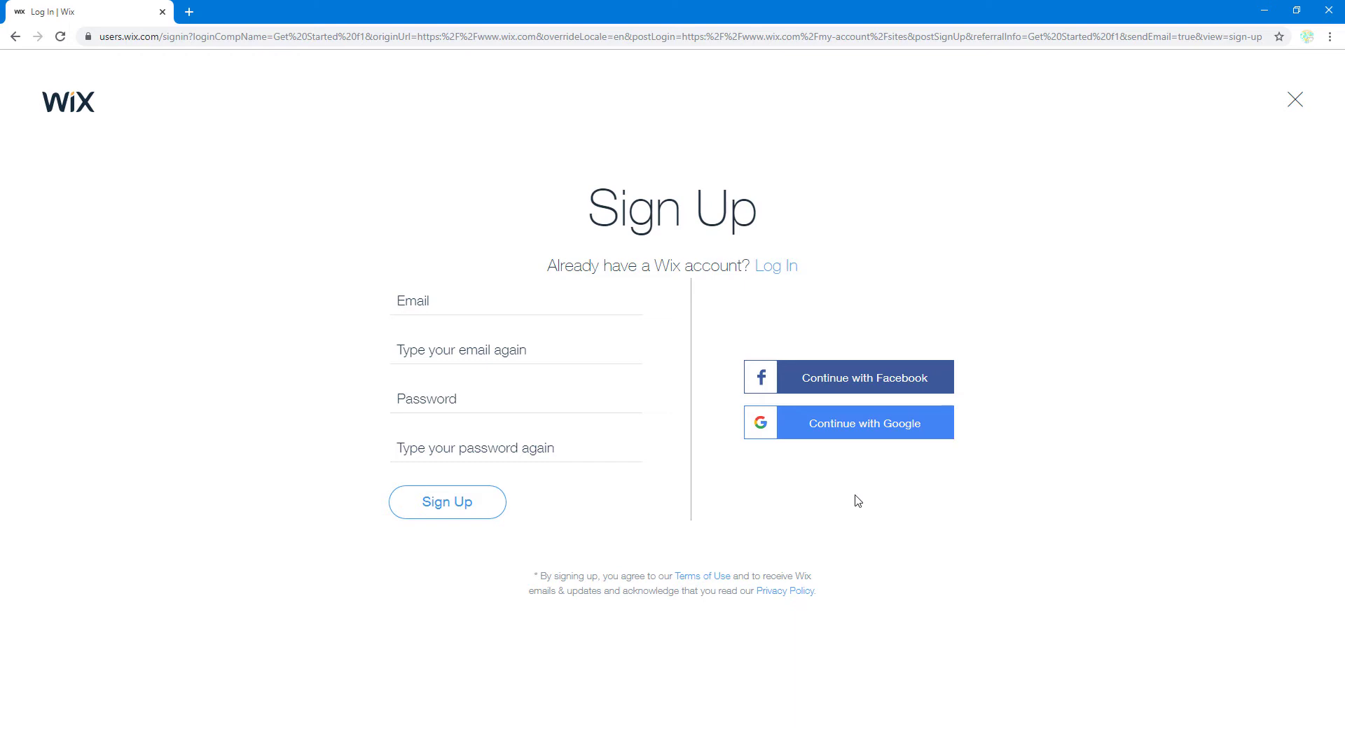
{"action": "left_click", "coordinate": [546, 310]}
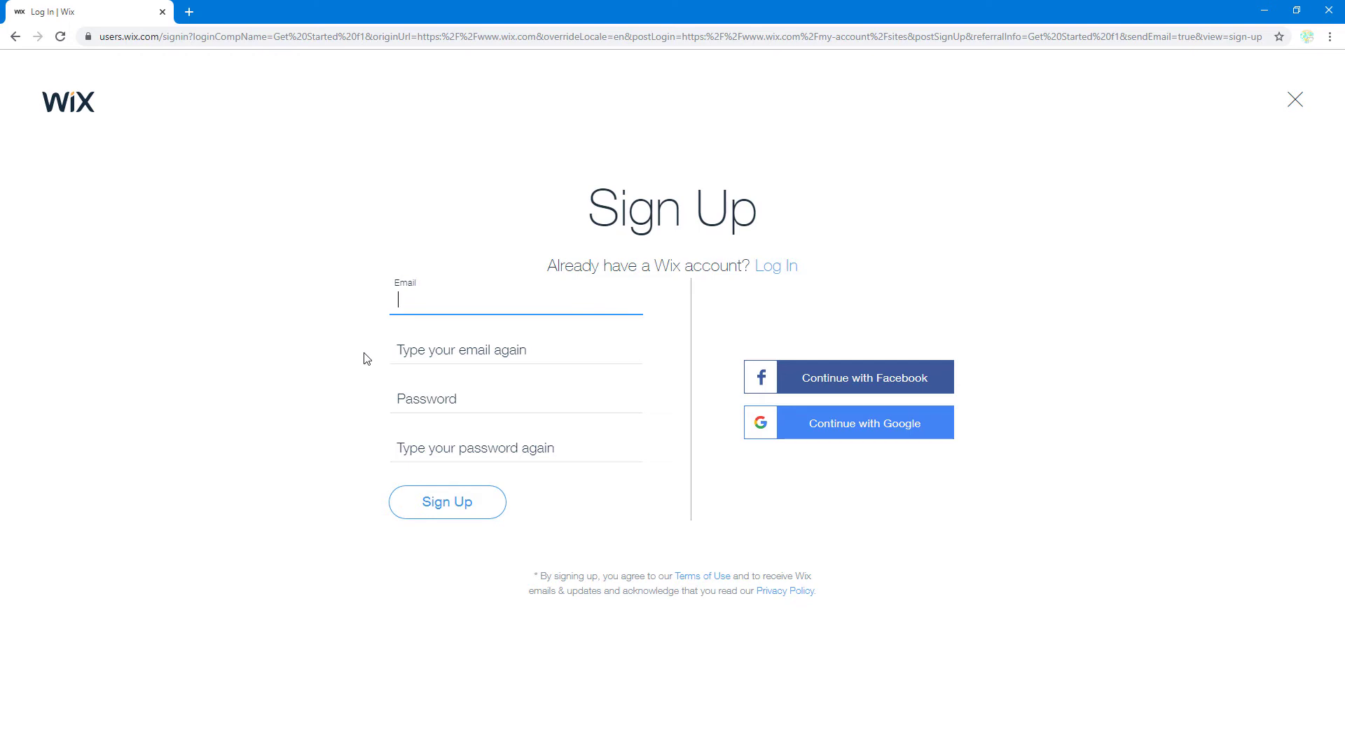
{"action": "left_click", "coordinate": [321, 294]}
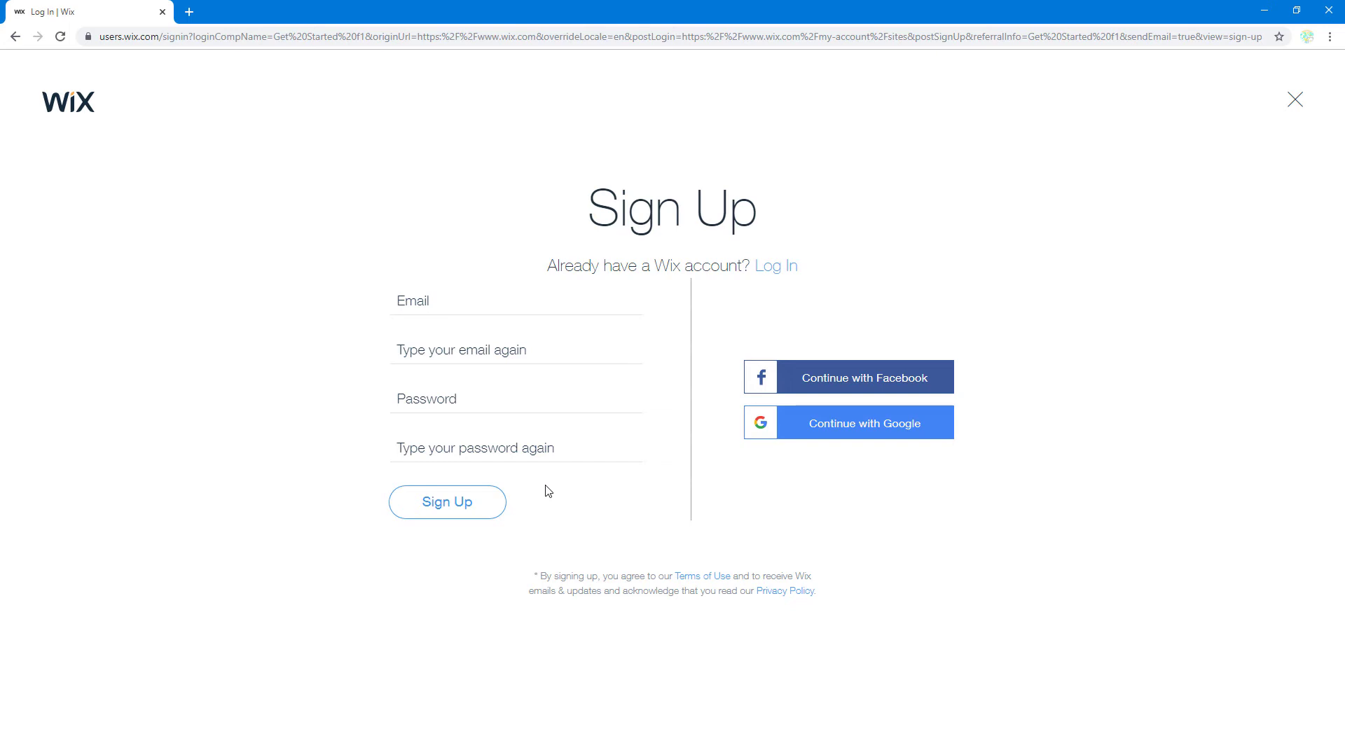
- Fill in the account's email address and repeat it in the email confirmation field
{"action": "left_click", "coordinate": [462, 304]}
{"action": "key", "text": "ctrl+v"}
{"action": "left_click", "coordinate": [534, 354]}
{"action": "key", "text": "ctrl+v"}
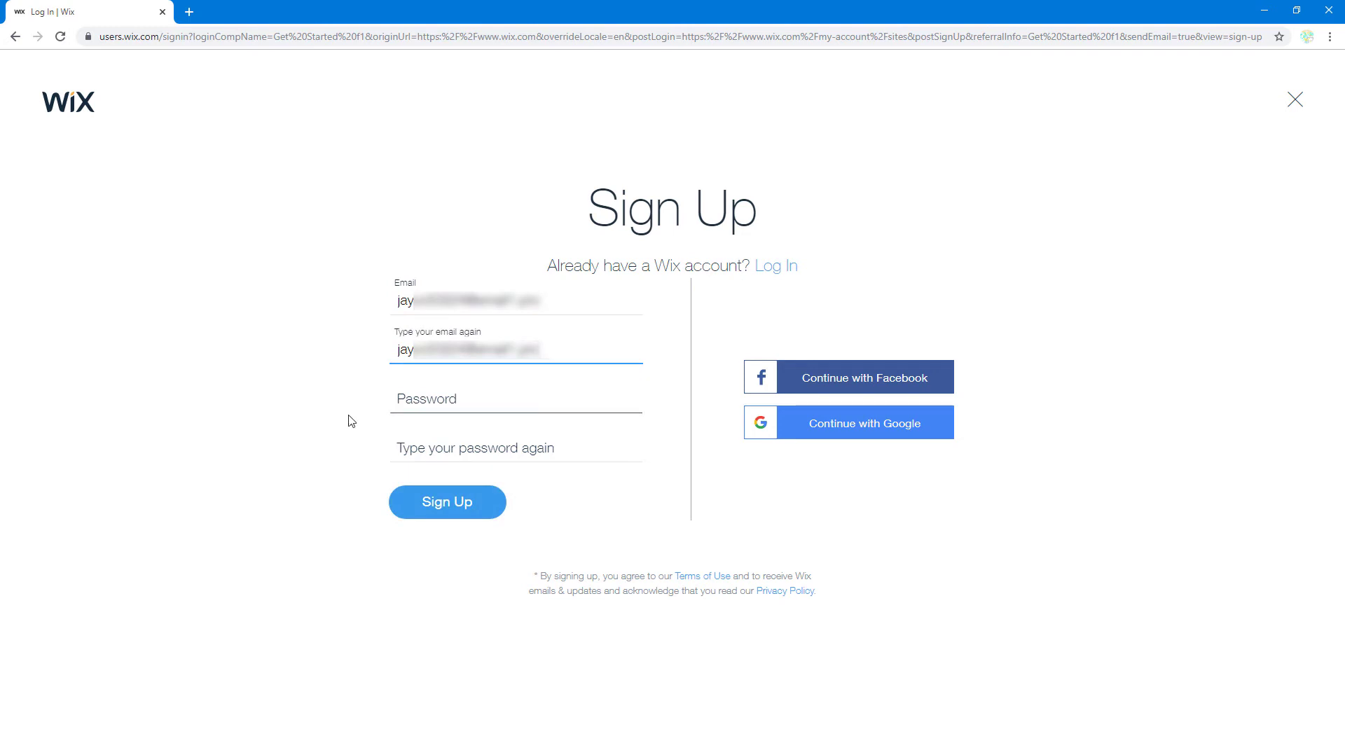
- Enter the account password, repeat it in the confirmation field, and submit the sign-up form
{"action": "left_click", "coordinate": [481, 411]}
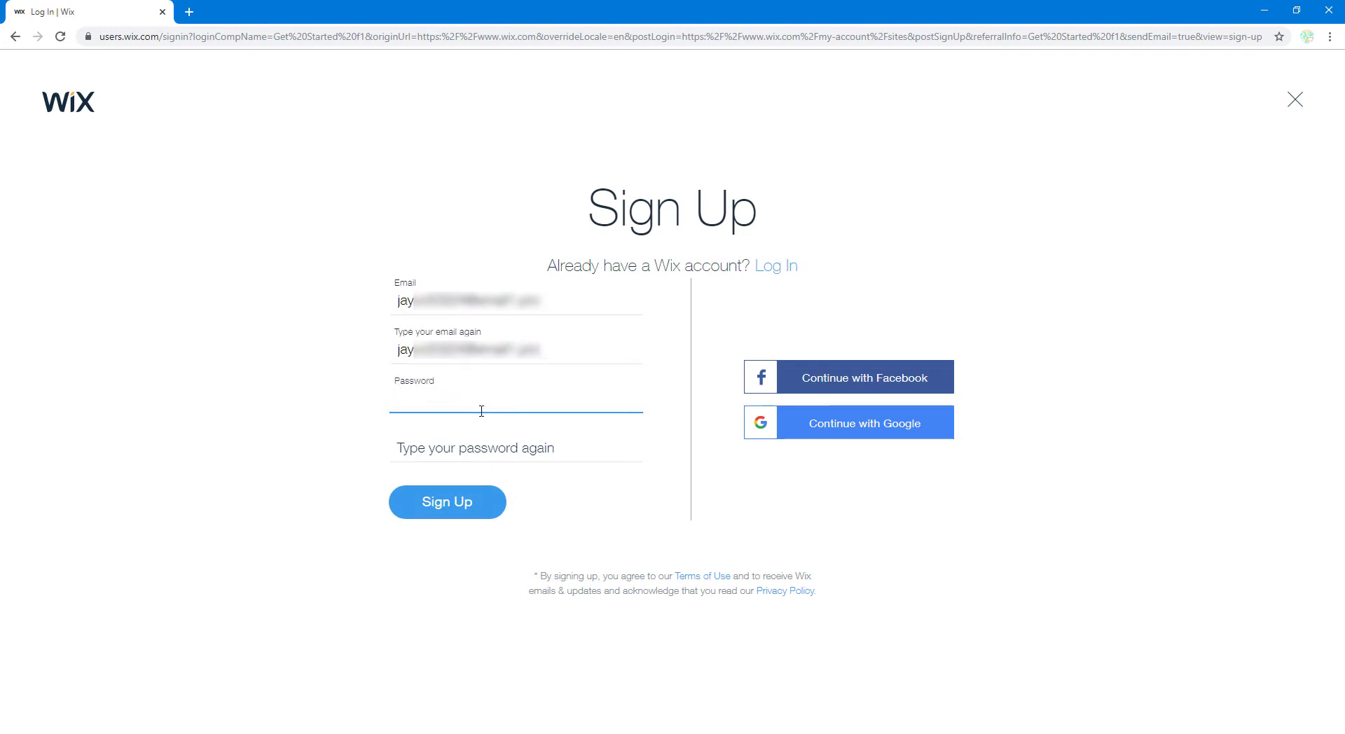
{"action": "type", "text": "••••••••••"}
{"action": "key", "text": "Tab"}
{"action": "type", "text": "••••••••••"}
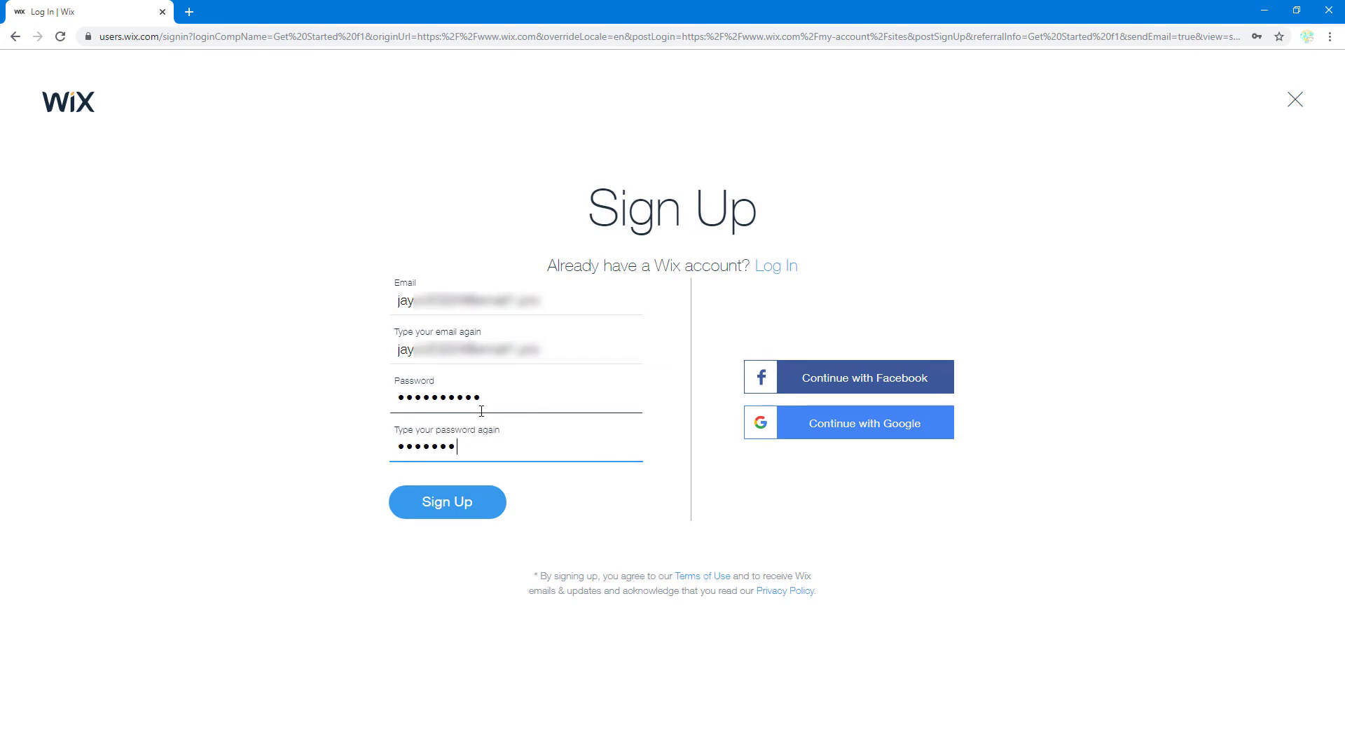
{"action": "left_click", "coordinate": [454, 502]}
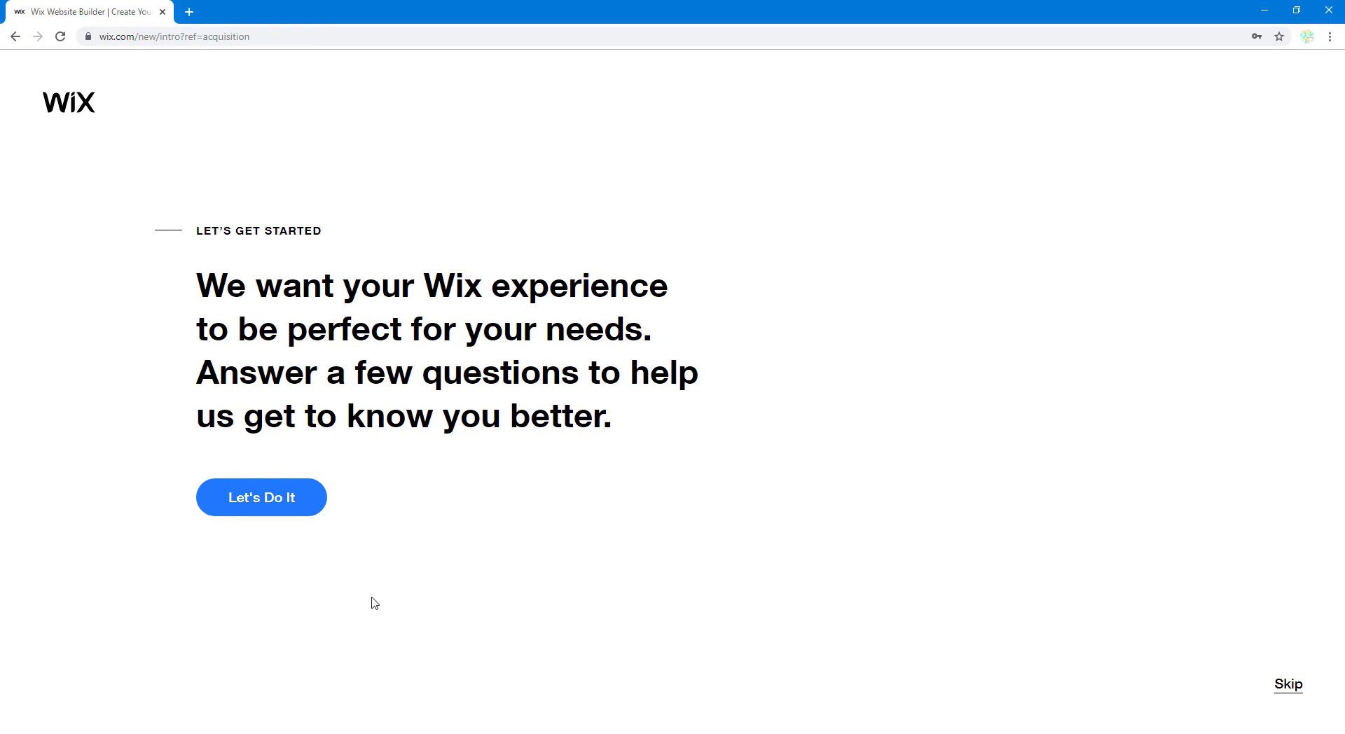
- Start the introductory questionnaire and state that the site is for myself
{"action": "left_click", "coordinate": [308, 517]}
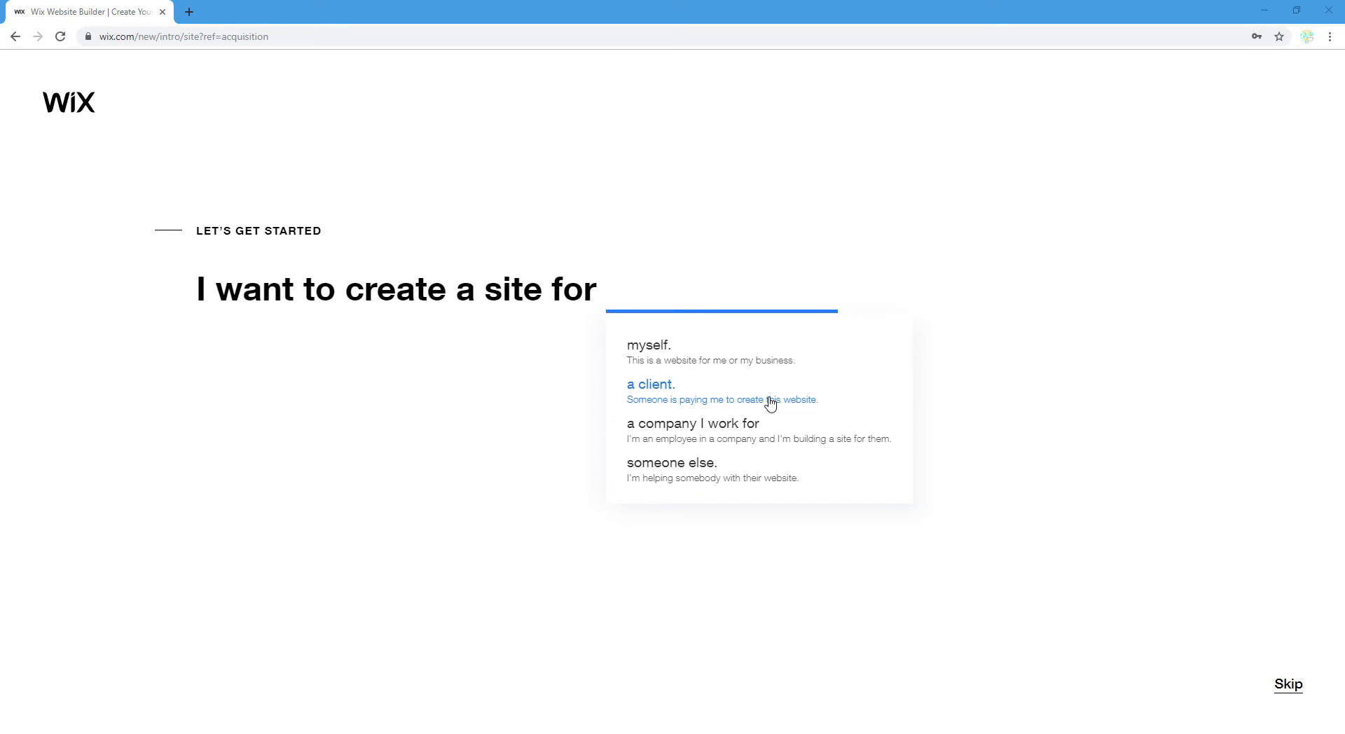
{"action": "left_click", "coordinate": [291, 333]}
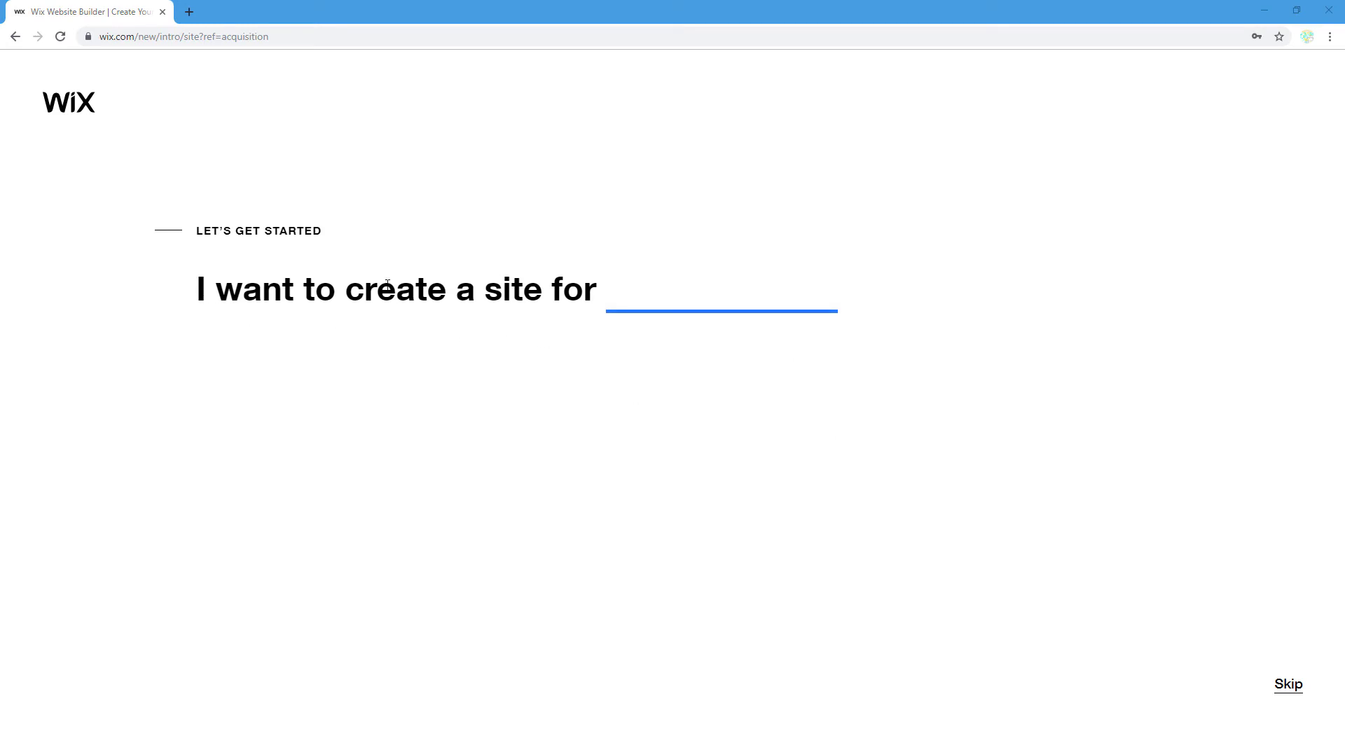
{"action": "left_click", "coordinate": [661, 297]}
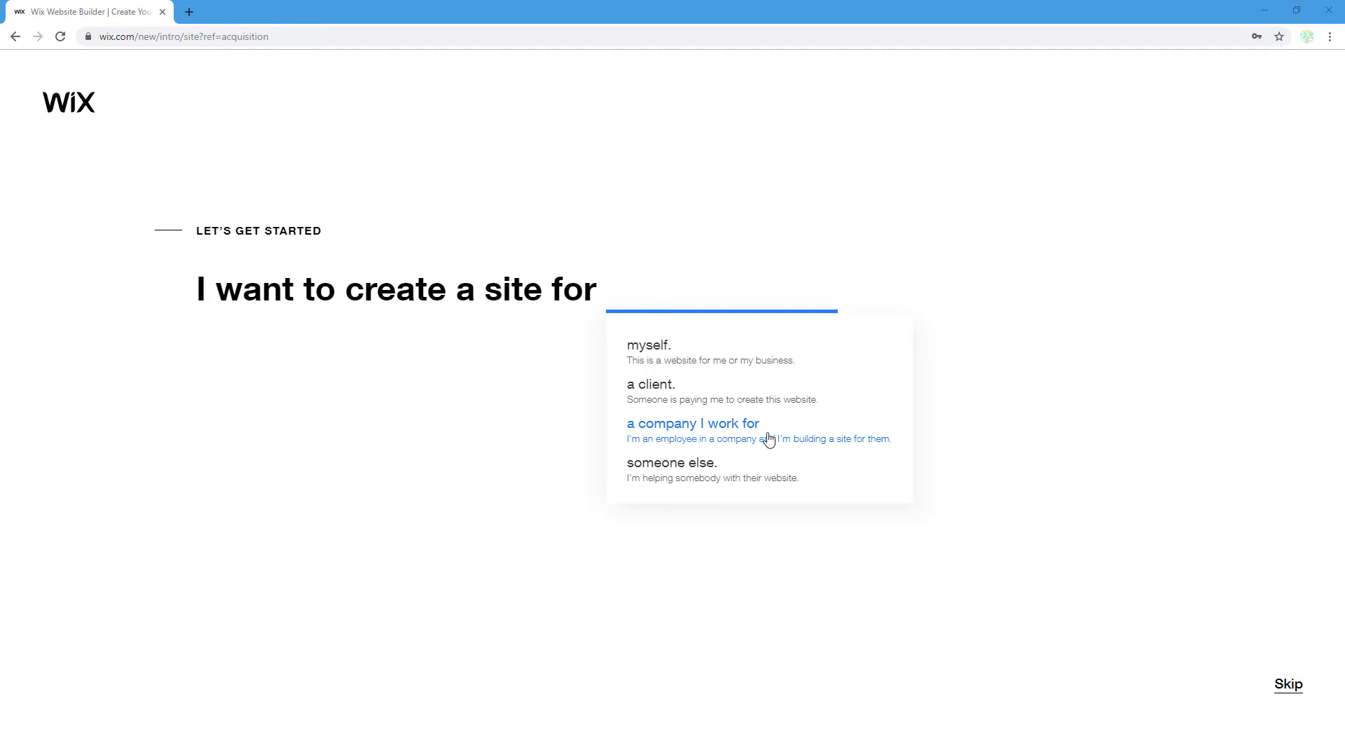
{"action": "left_click", "coordinate": [656, 348]}
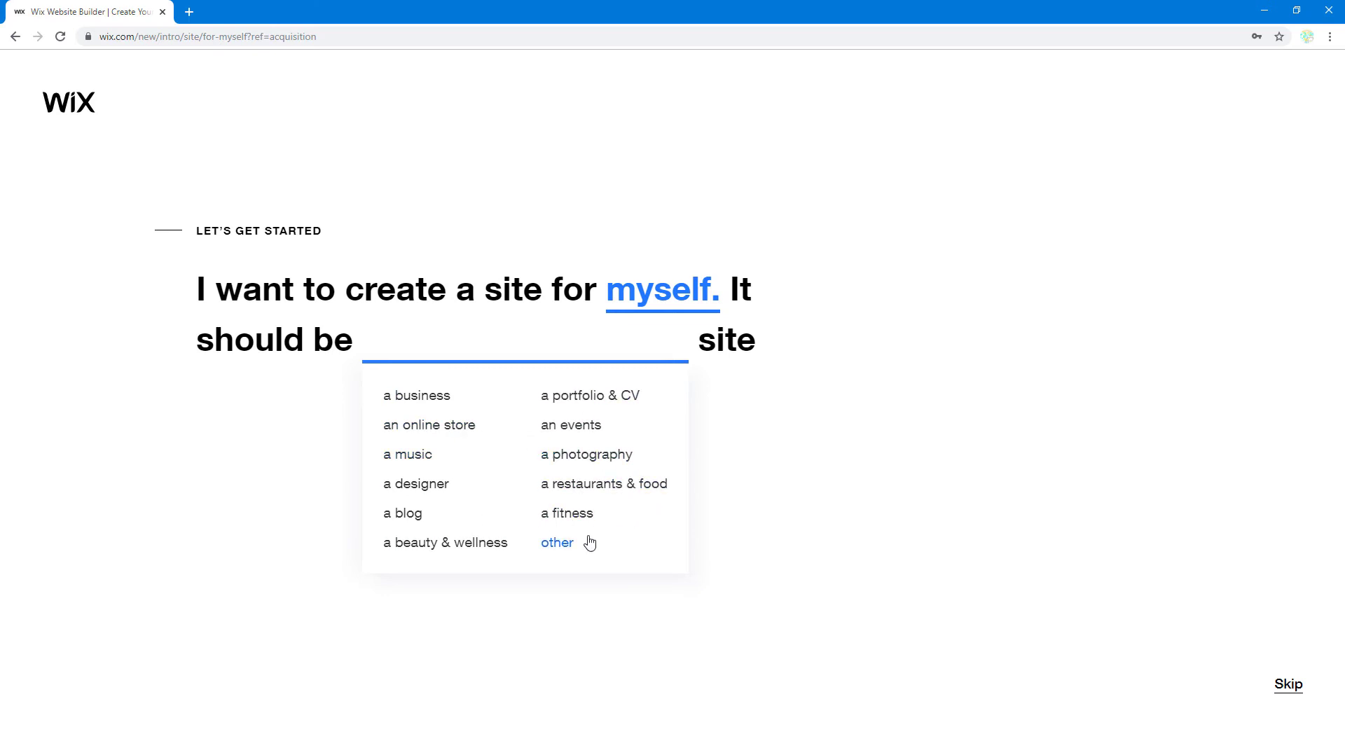
- Choose a portfolio & CV site and state the website-building experience as never done this before
{"action": "left_click", "coordinate": [580, 399]}
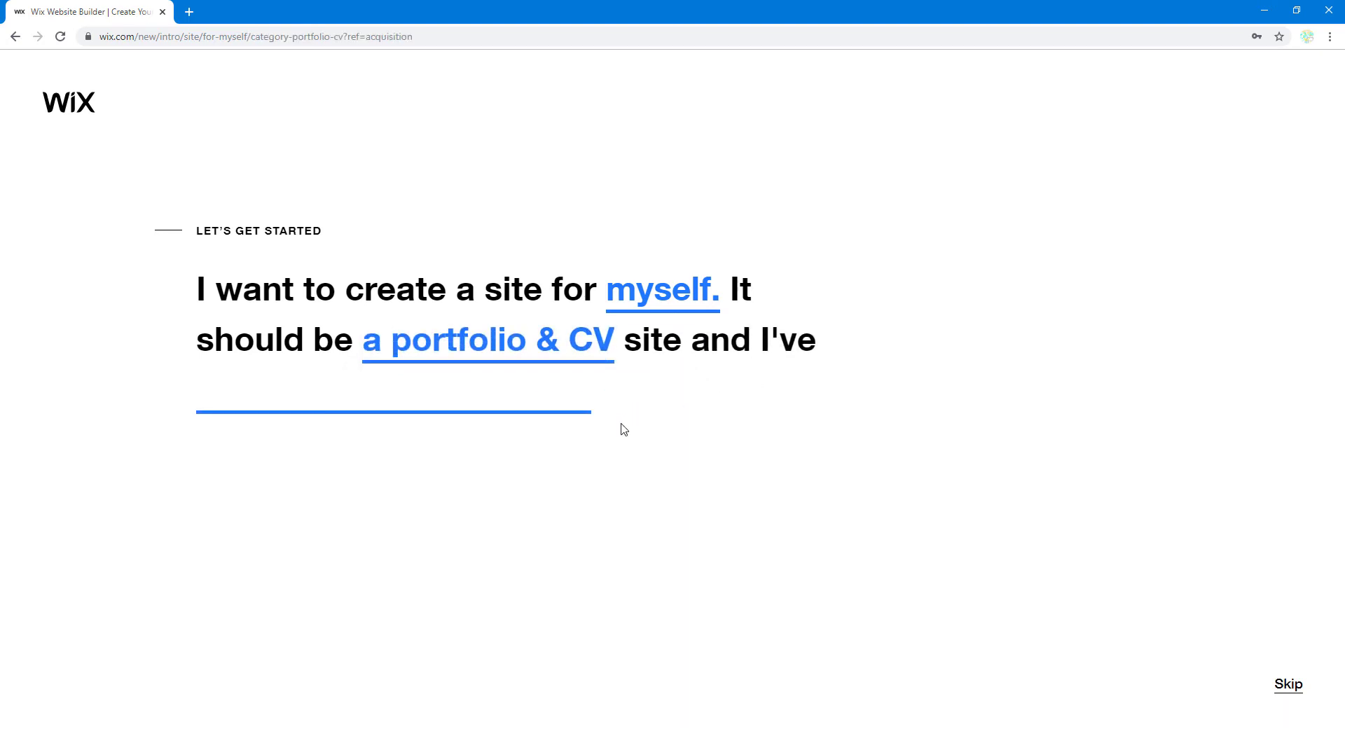
{"action": "mouse_move", "coordinate": [451, 393]}
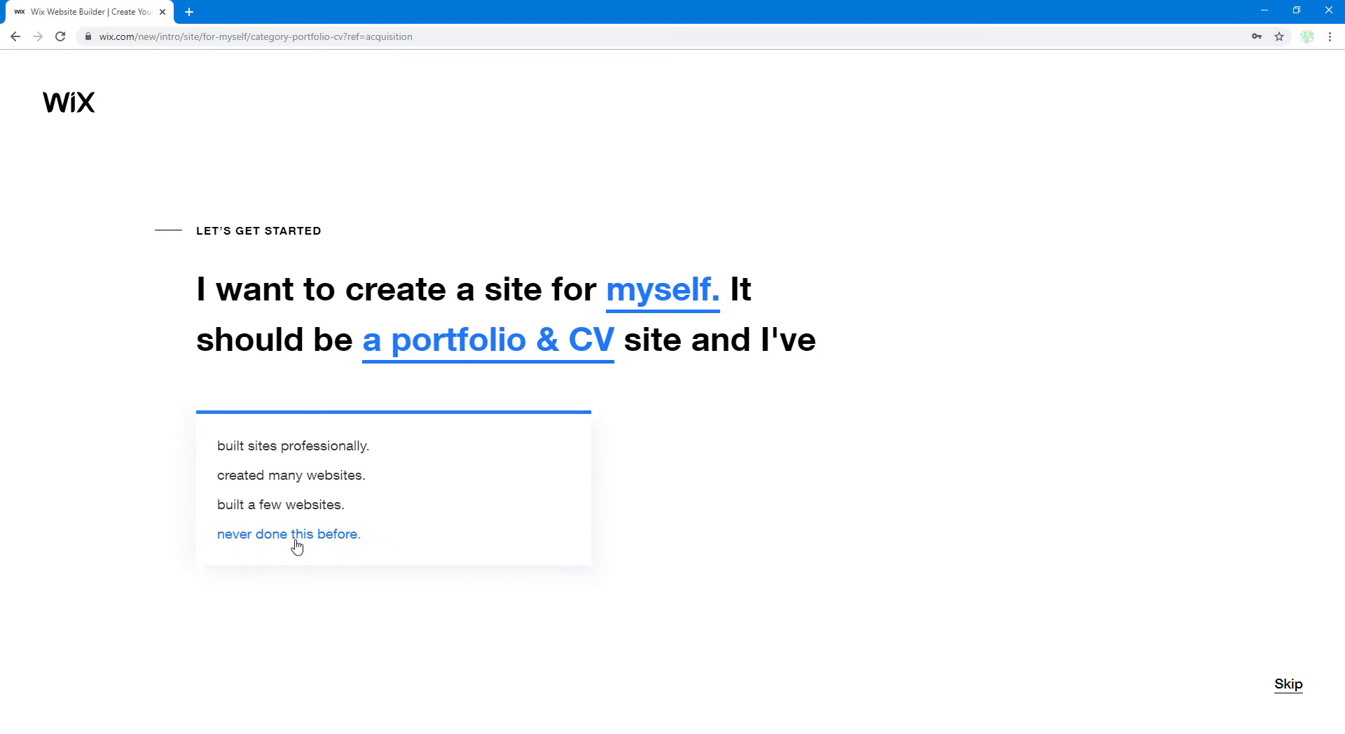
{"action": "left_click", "coordinate": [358, 549]}
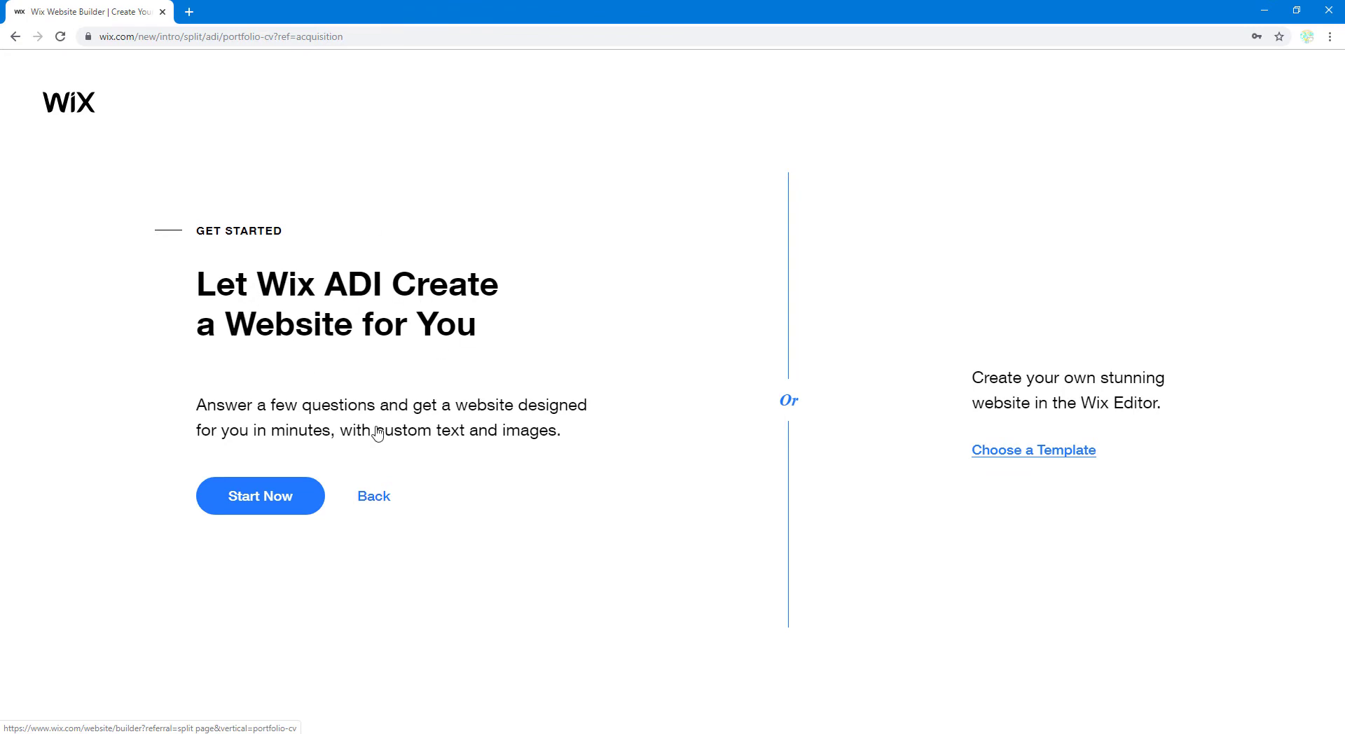
- Start creating the website with Wix ADI and search the site types for "Doctor Portfolio"
{"action": "left_click", "coordinate": [306, 504]}
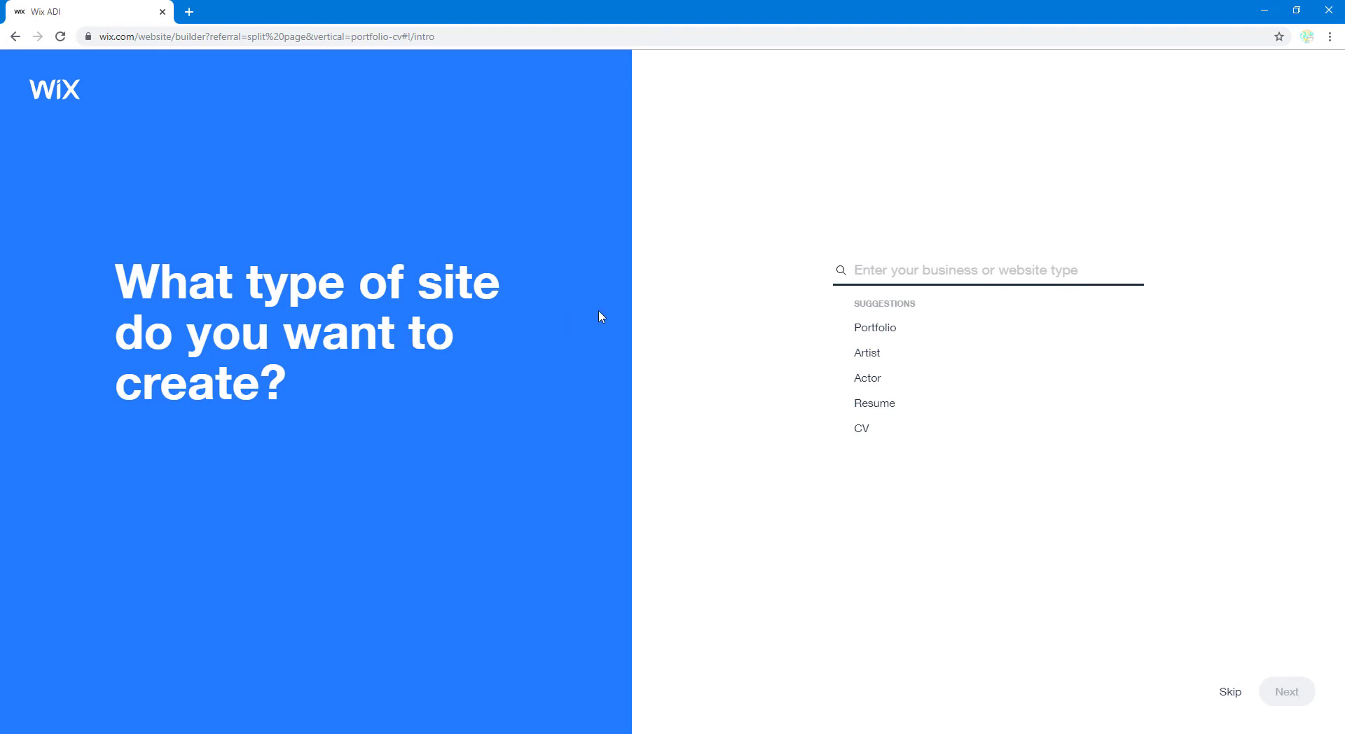
{"action": "left_click", "coordinate": [910, 268]}
{"action": "type", "text": "Doctor"}
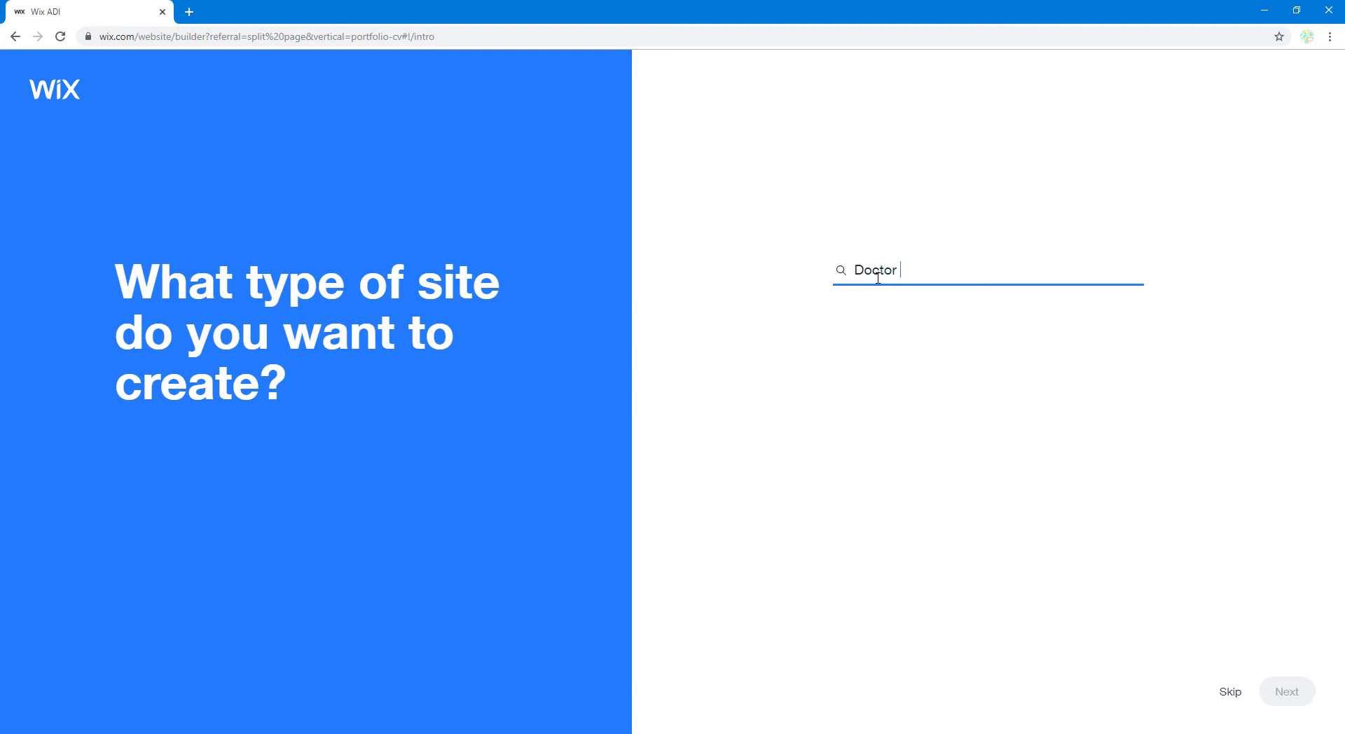
{"action": "type", "text": " Portfolio"}
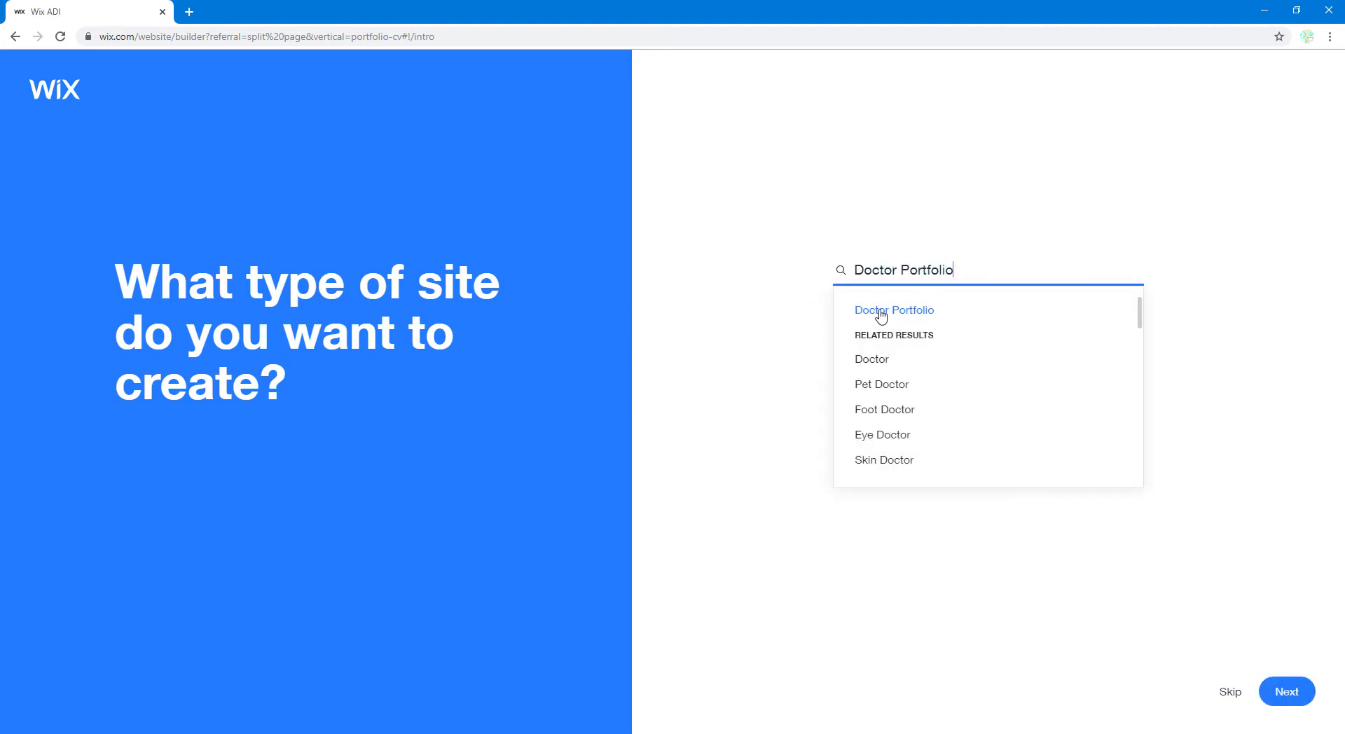
- Choose Doctor Portfolio from the suggested site types and continue to the website features
{"action": "scroll", "coordinate": [926, 438], "scroll_direction": "down", "scroll_amount": 3}
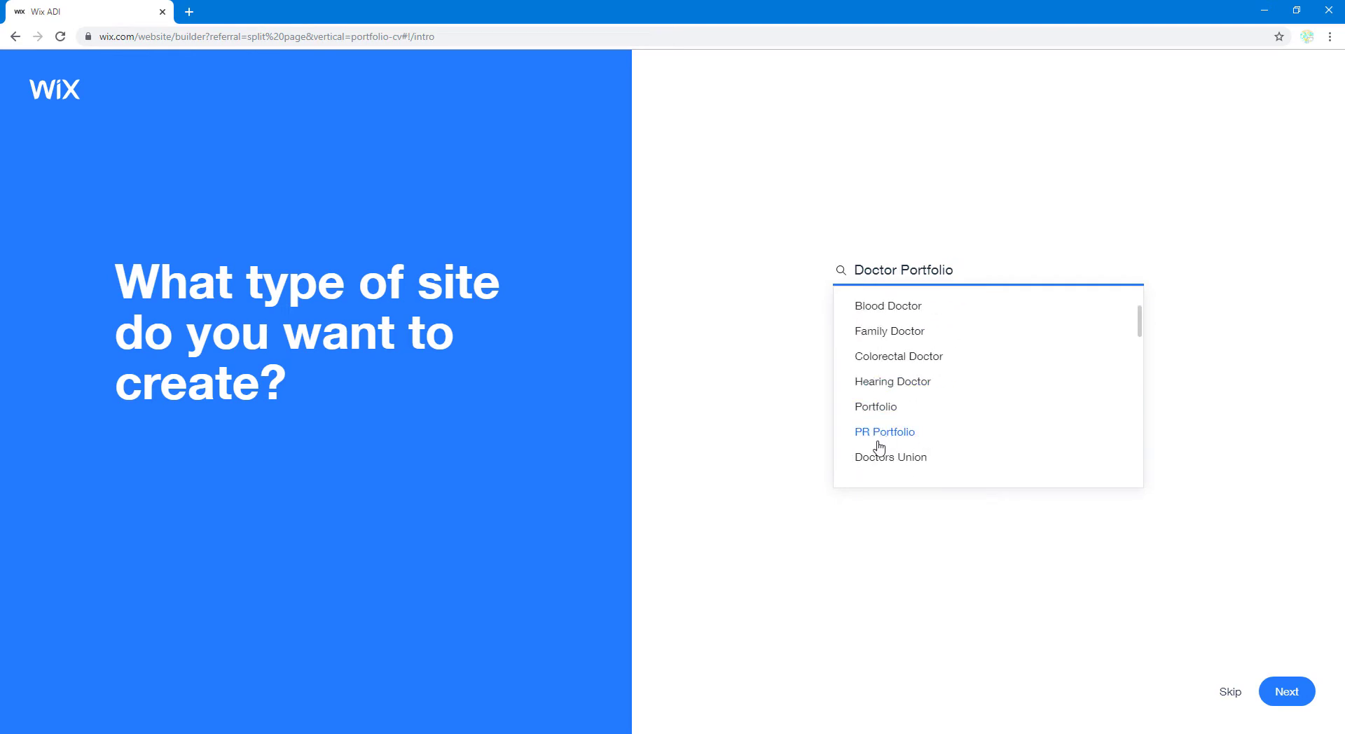
{"action": "scroll", "coordinate": [868, 389], "scroll_direction": "up", "scroll_amount": 4}
{"action": "scroll", "coordinate": [870, 392], "scroll_direction": "down", "scroll_amount": 5}
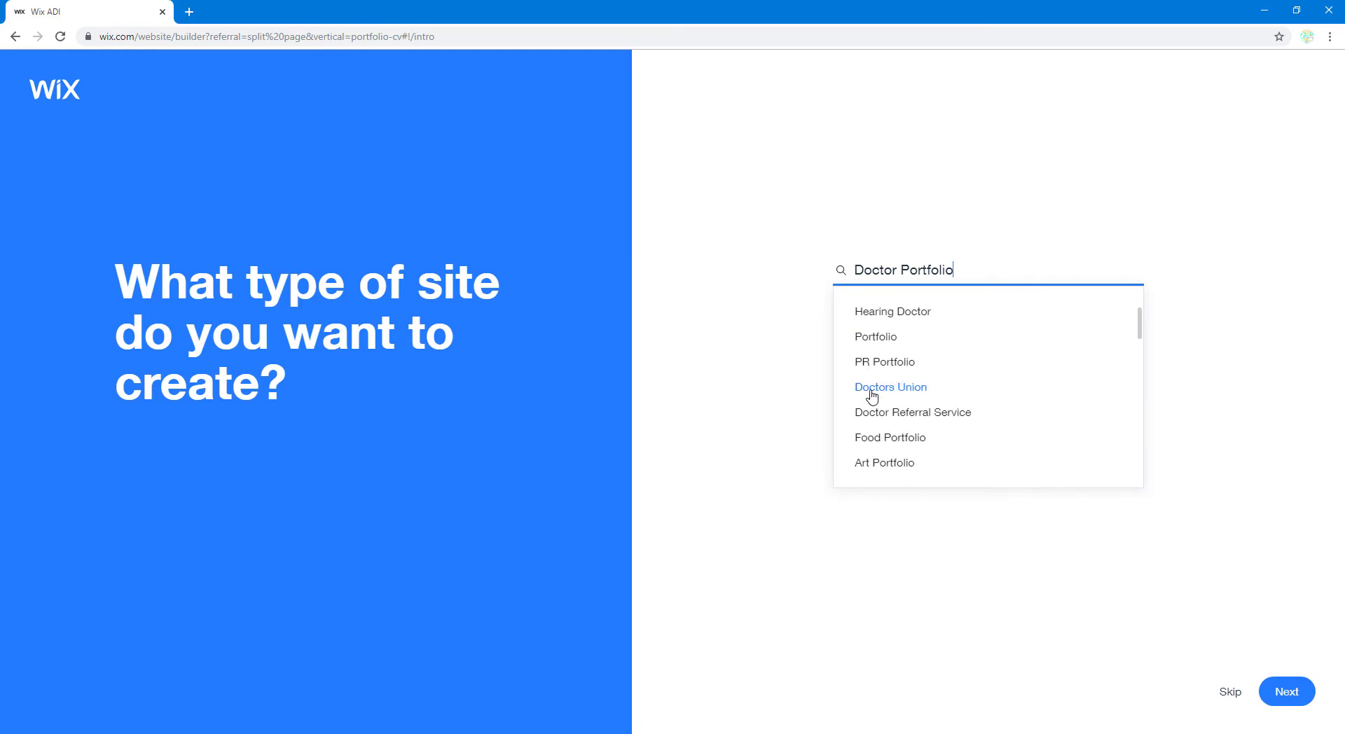
{"action": "scroll", "coordinate": [870, 395], "scroll_direction": "up", "scroll_amount": 2}
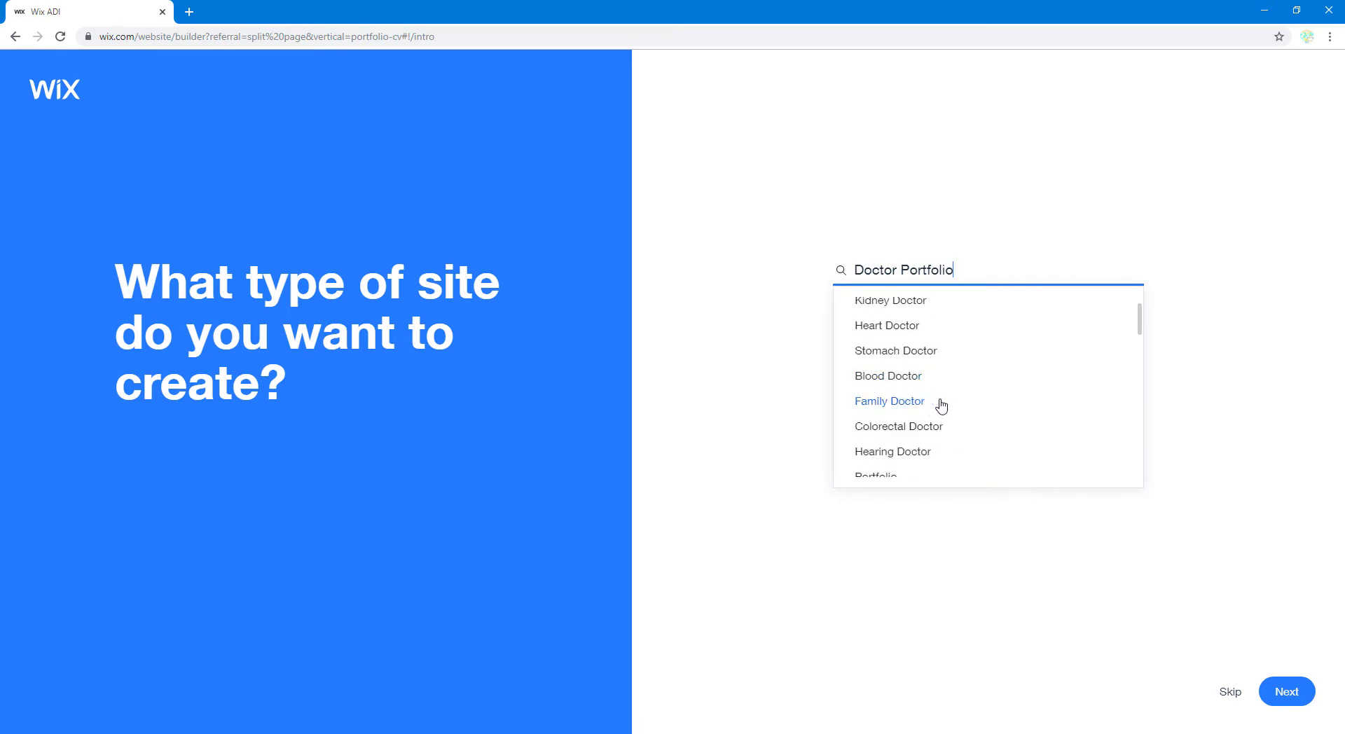
{"action": "scroll", "coordinate": [913, 379], "scroll_direction": "up", "scroll_amount": 1}
{"action": "scroll", "coordinate": [930, 420], "scroll_direction": "down", "scroll_amount": 3}
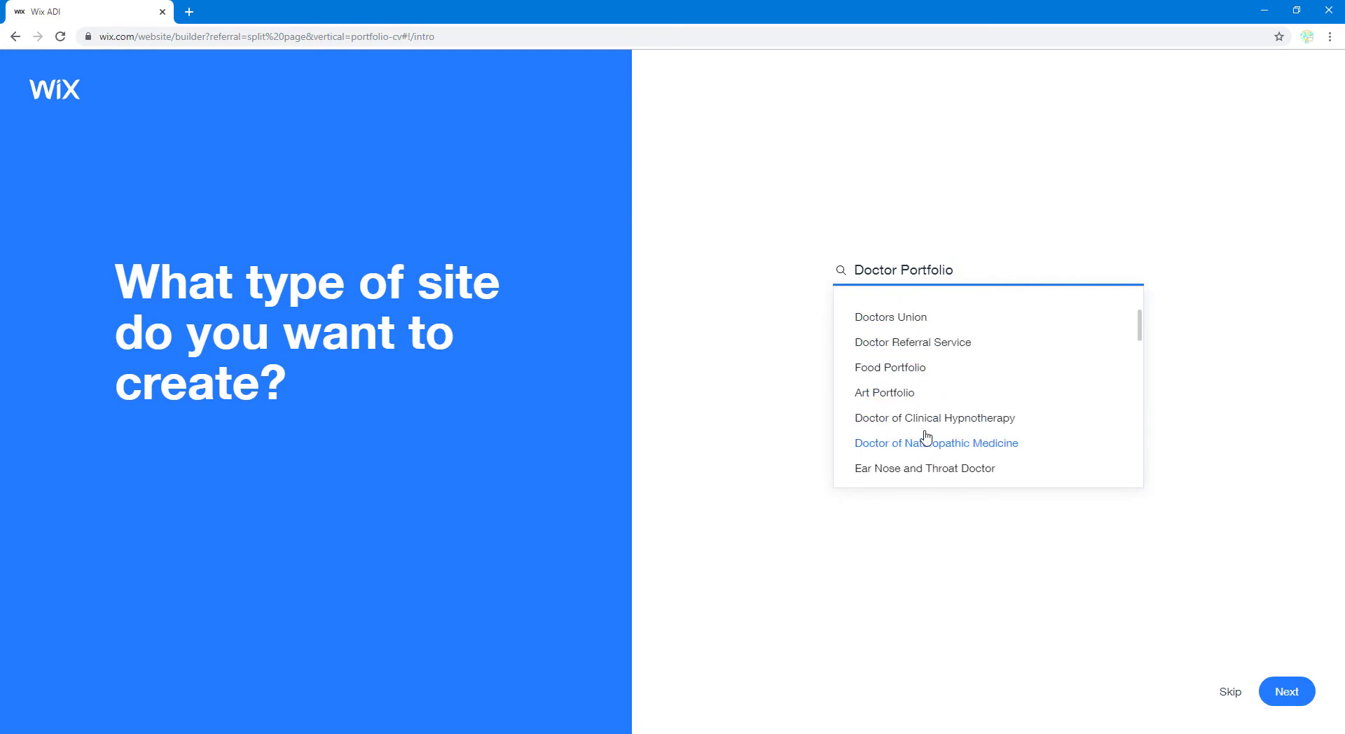
{"action": "scroll", "coordinate": [926, 436], "scroll_direction": "down", "scroll_amount": 10}
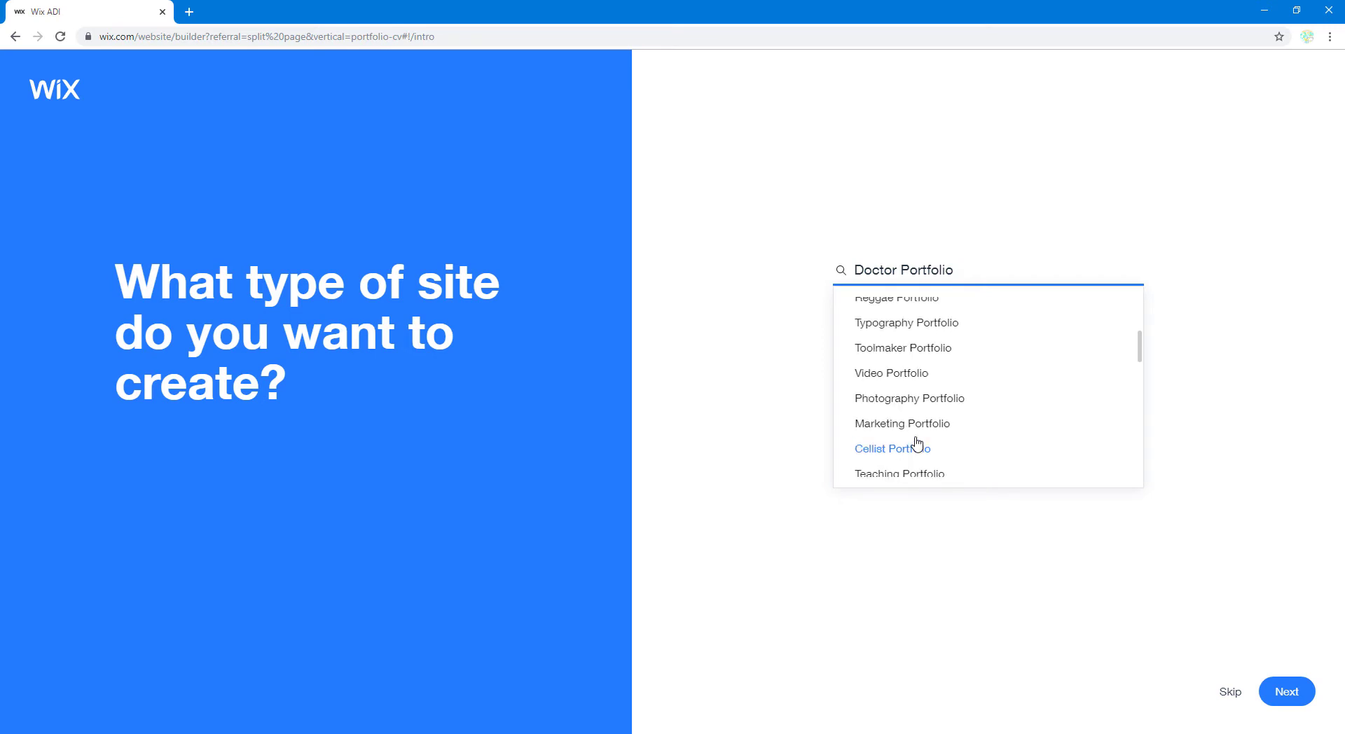
{"action": "scroll", "coordinate": [917, 442], "scroll_direction": "down", "scroll_amount": 1}
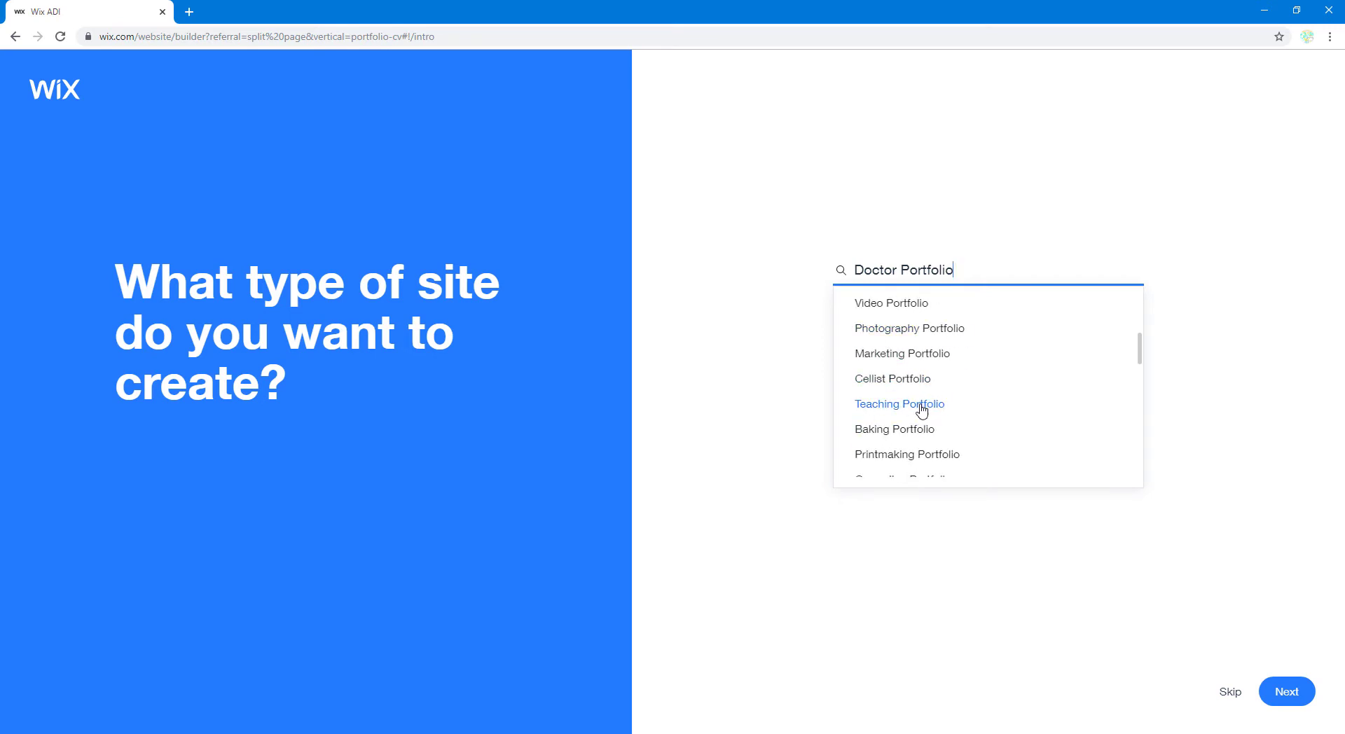
{"action": "scroll", "coordinate": [922, 412], "scroll_direction": "down", "scroll_amount": 2}
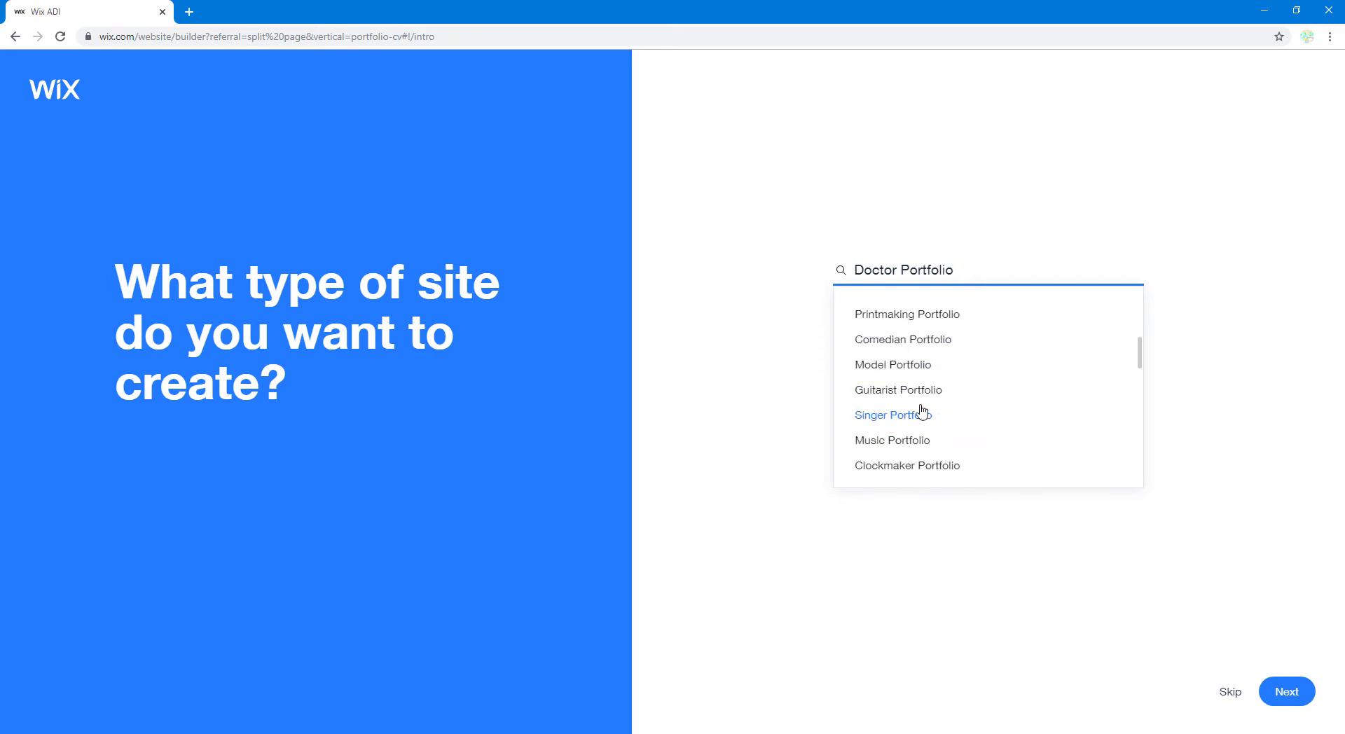
{"action": "scroll", "coordinate": [922, 411], "scroll_direction": "down", "scroll_amount": 2}
{"action": "scroll", "coordinate": [922, 412], "scroll_direction": "up", "scroll_amount": 6}
{"action": "scroll", "coordinate": [922, 412], "scroll_direction": "up", "scroll_amount": 4}
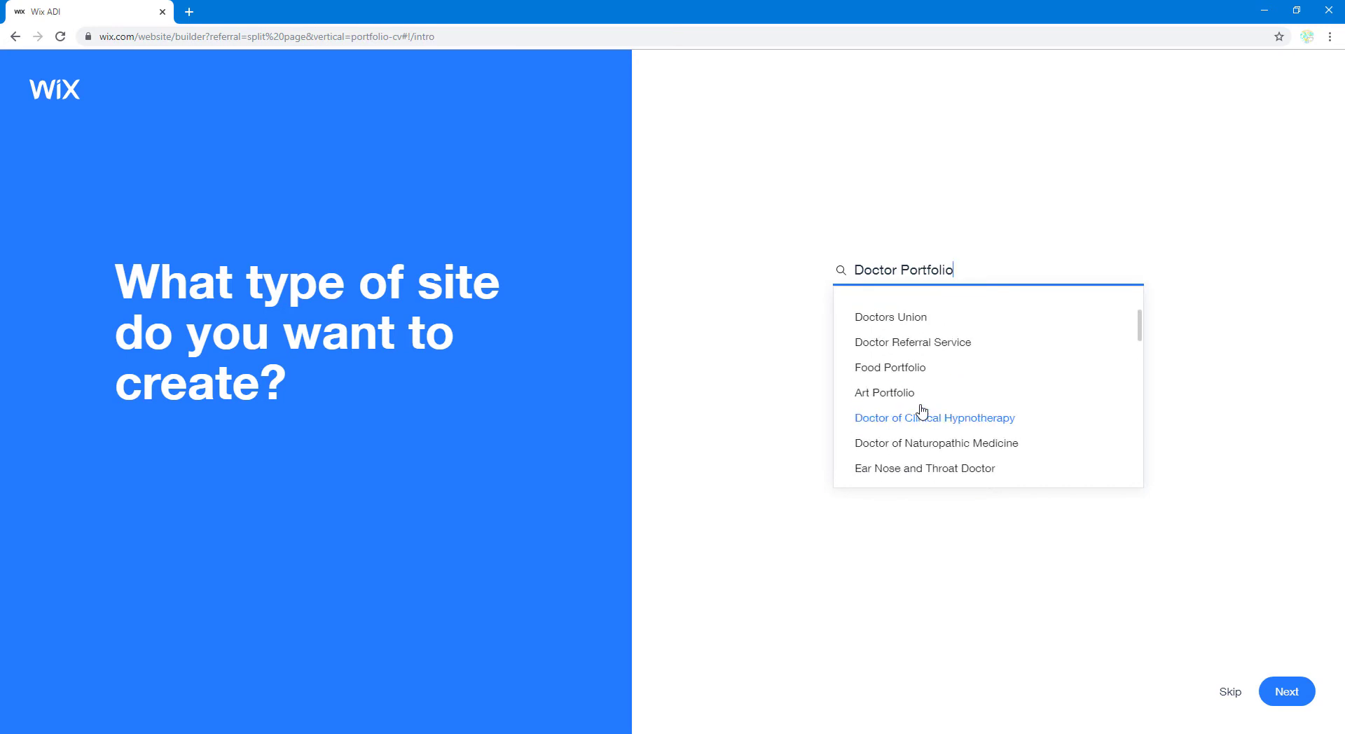
{"action": "scroll", "coordinate": [922, 412], "scroll_direction": "up", "scroll_amount": 4}
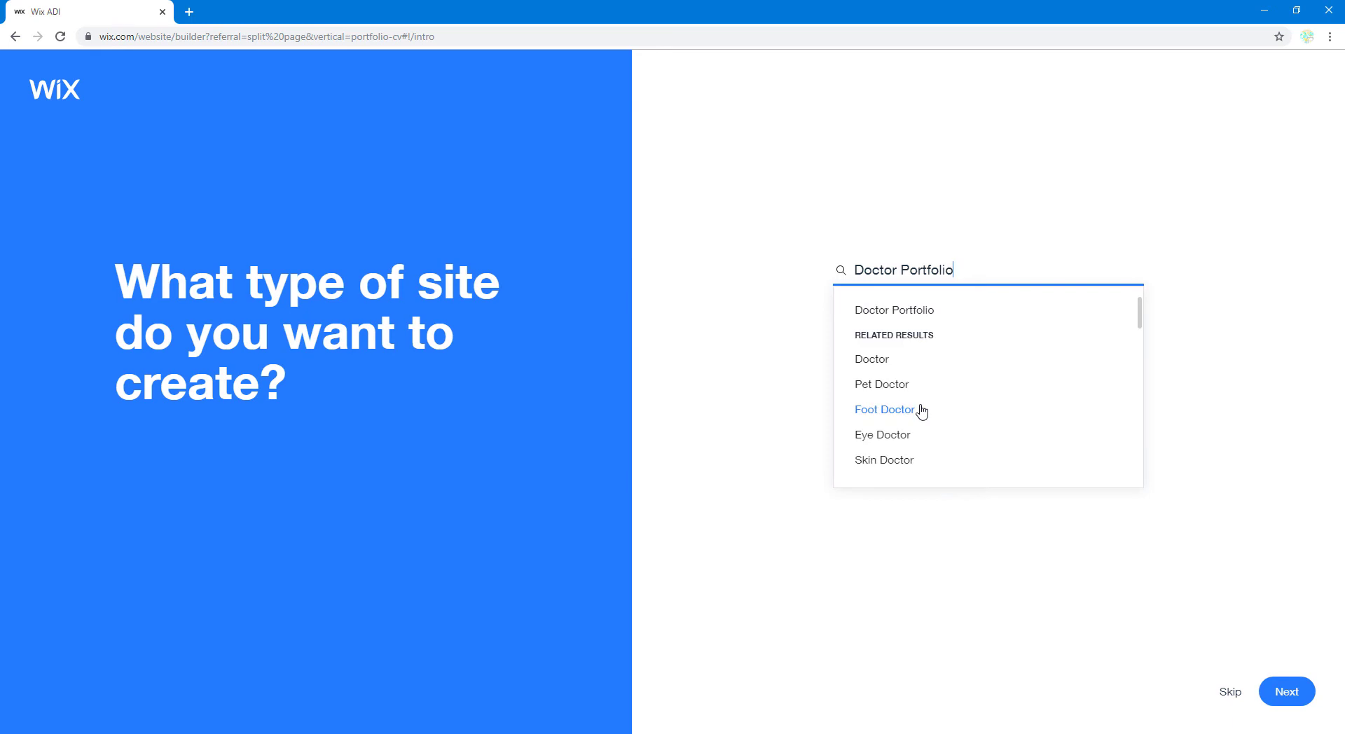
{"action": "left_click", "coordinate": [888, 317]}
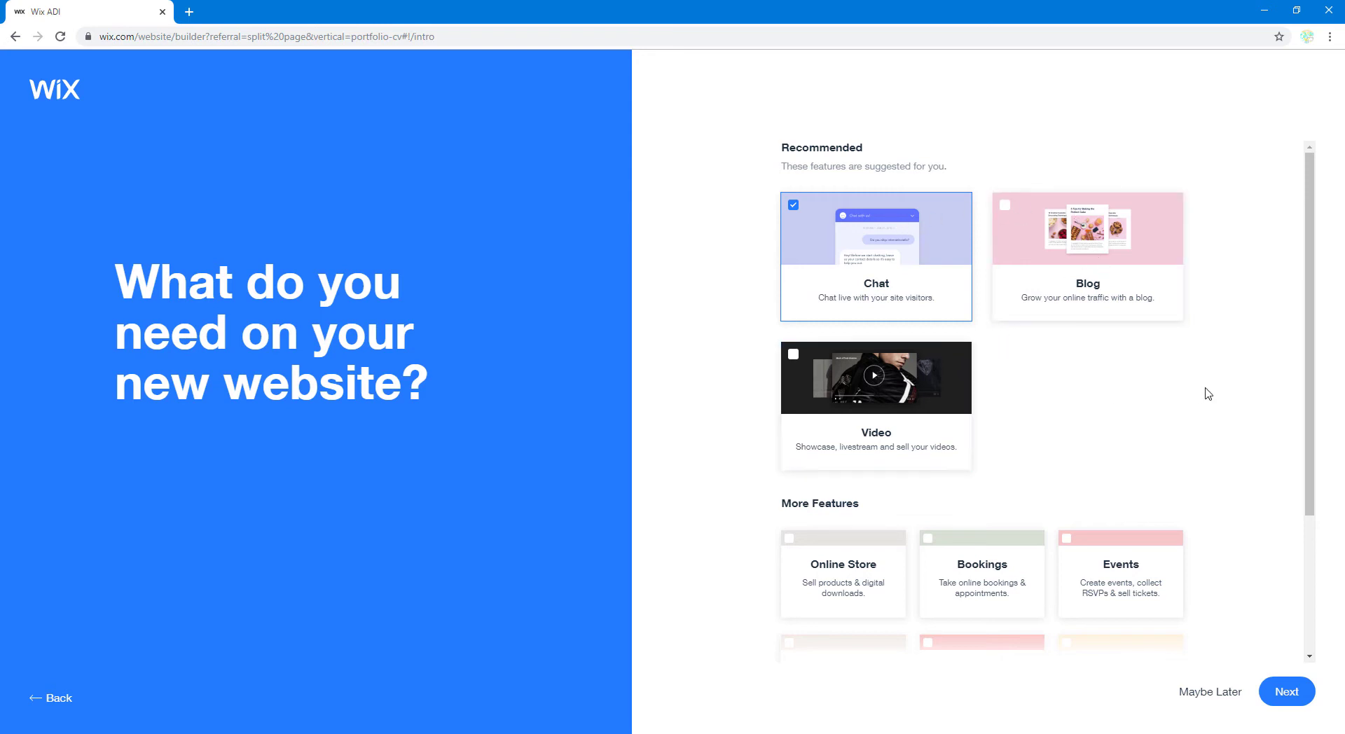
- Deselect the Chat feature and select the Blog feature for the new website
{"action": "scroll", "coordinate": [1208, 395], "scroll_direction": "down", "scroll_amount": 3}
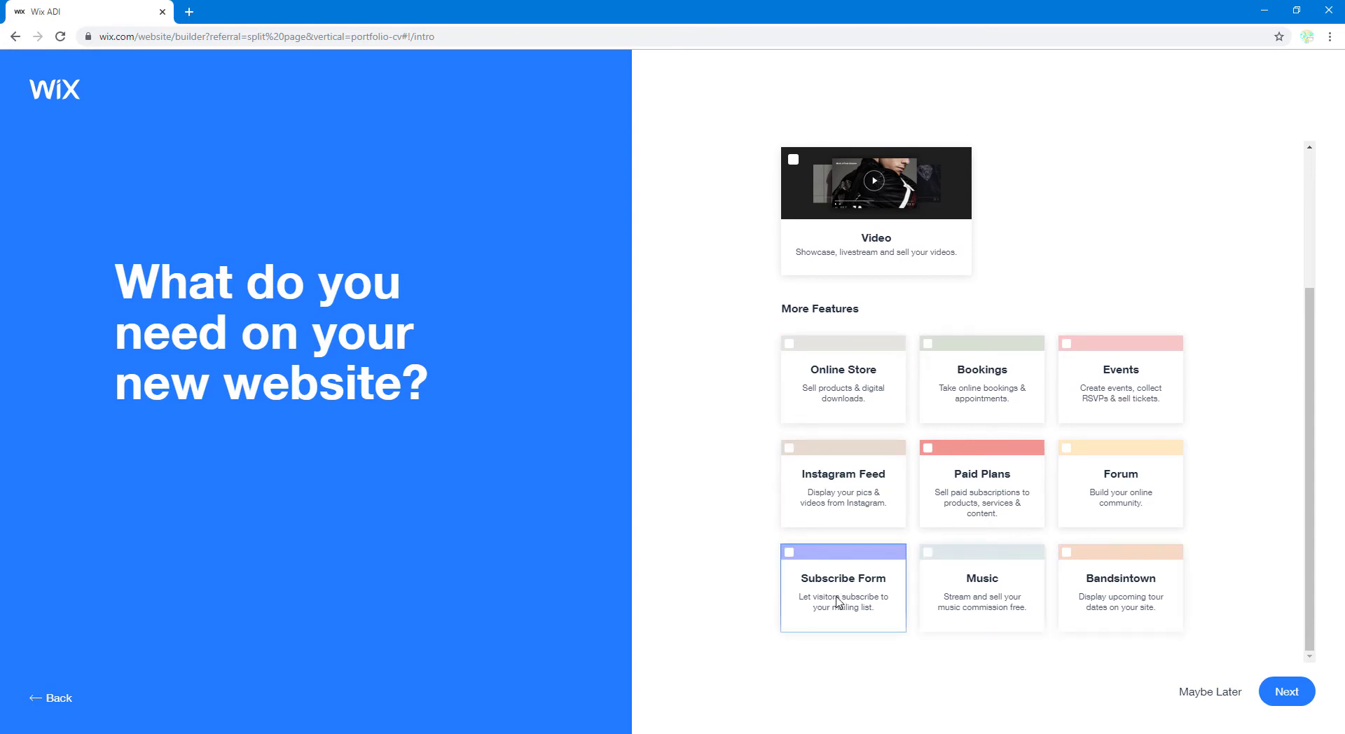
{"action": "scroll", "coordinate": [979, 455], "scroll_direction": "up", "scroll_amount": 3}
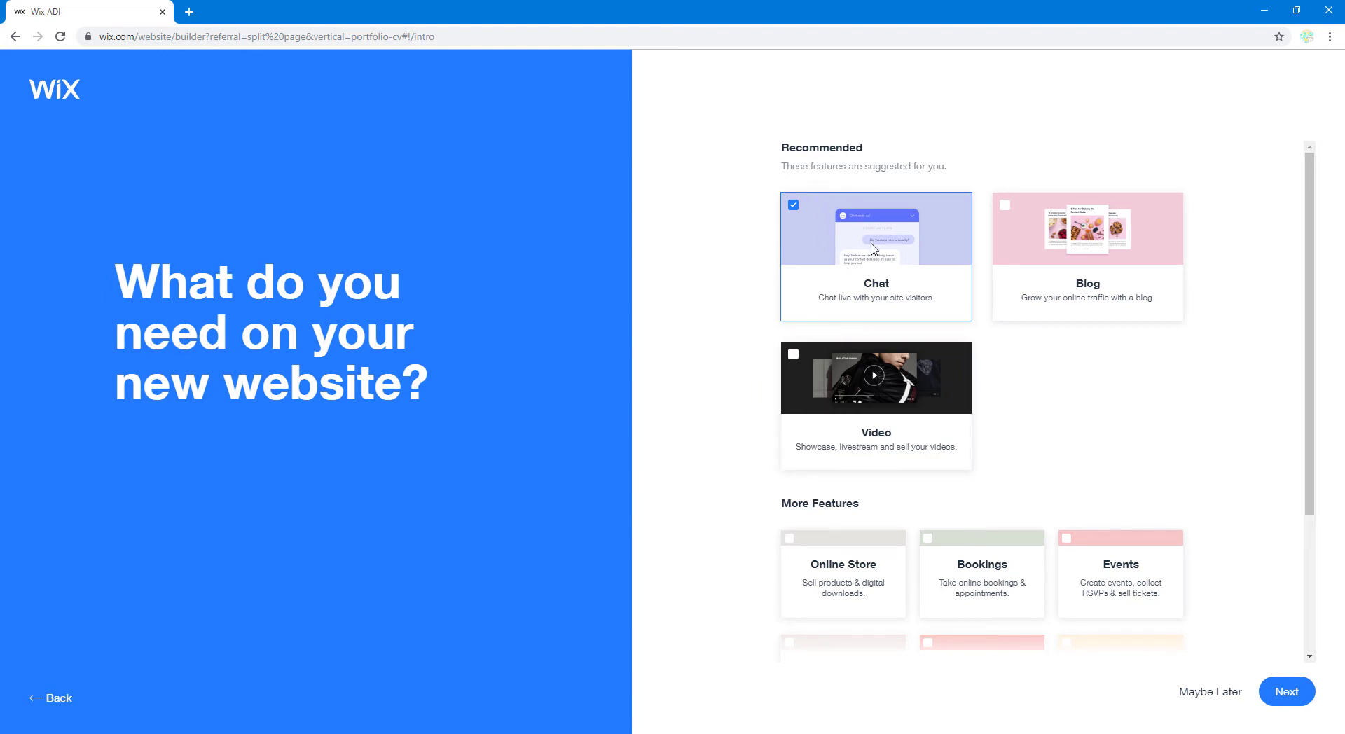
{"action": "scroll", "coordinate": [805, 476], "scroll_direction": "down", "scroll_amount": 3}
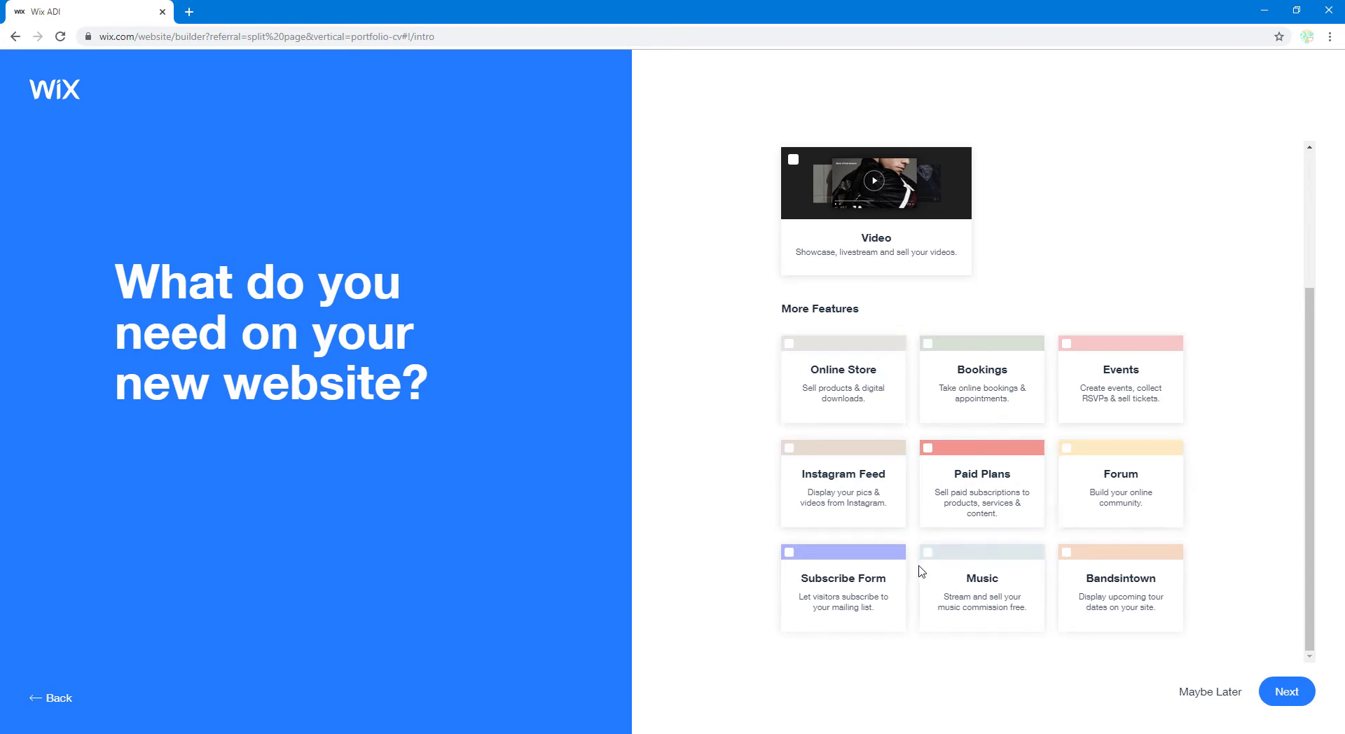
{"action": "scroll", "coordinate": [931, 539], "scroll_direction": "up", "scroll_amount": 3}
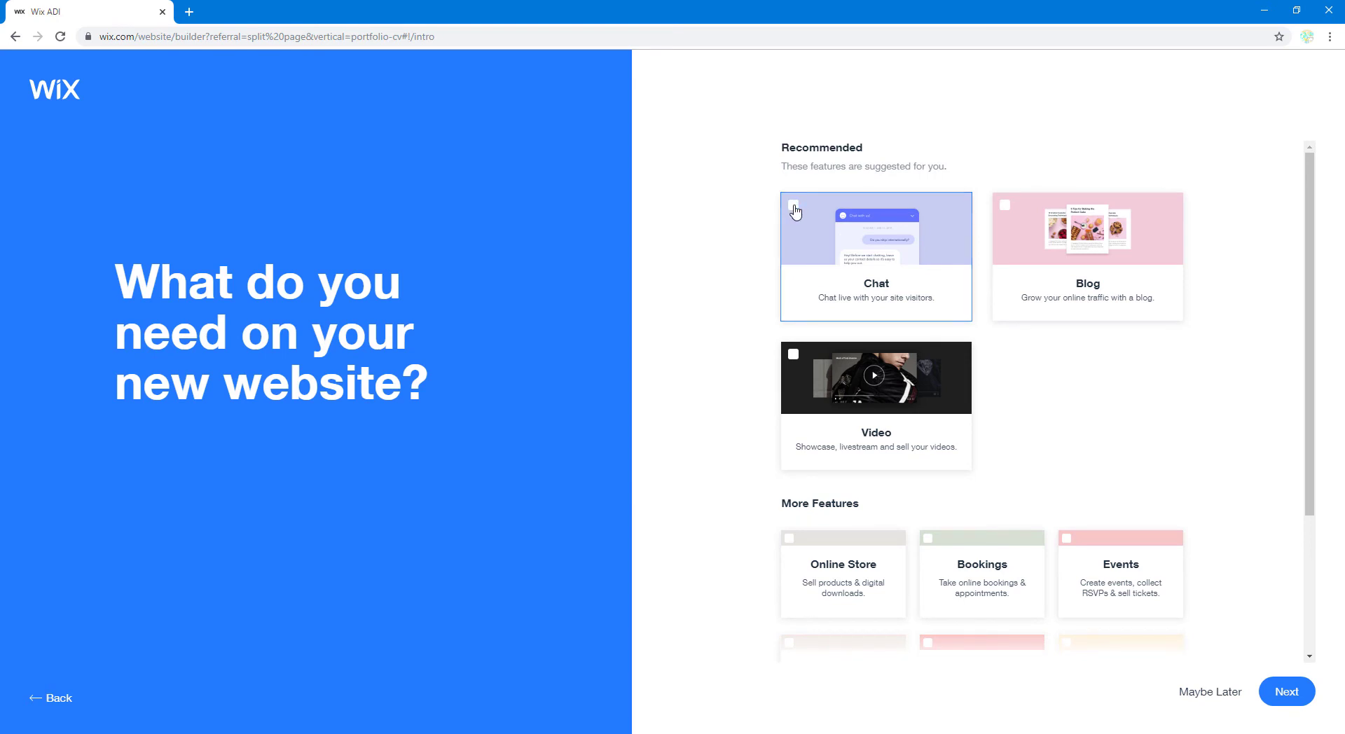
{"action": "left_click", "coordinate": [1005, 207]}
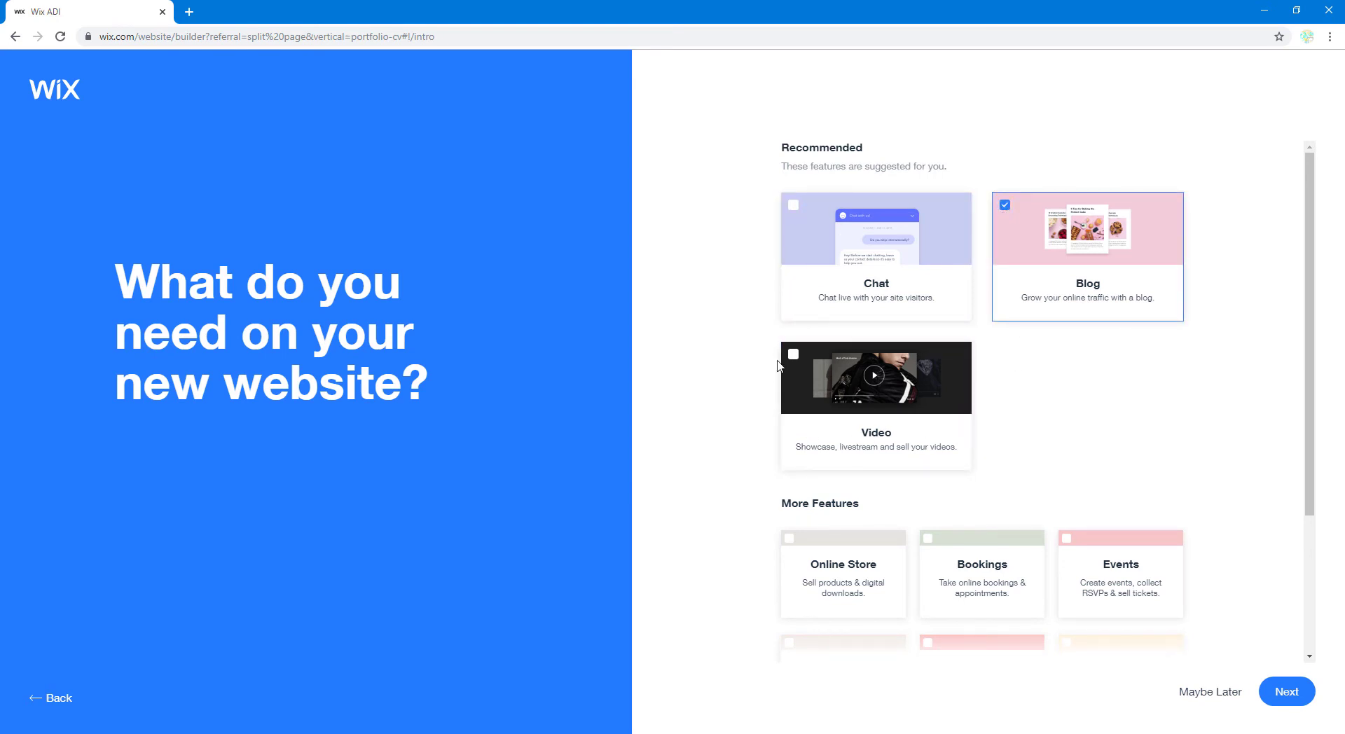
{"action": "scroll", "coordinate": [1028, 435], "scroll_direction": "down", "scroll_amount": 3}
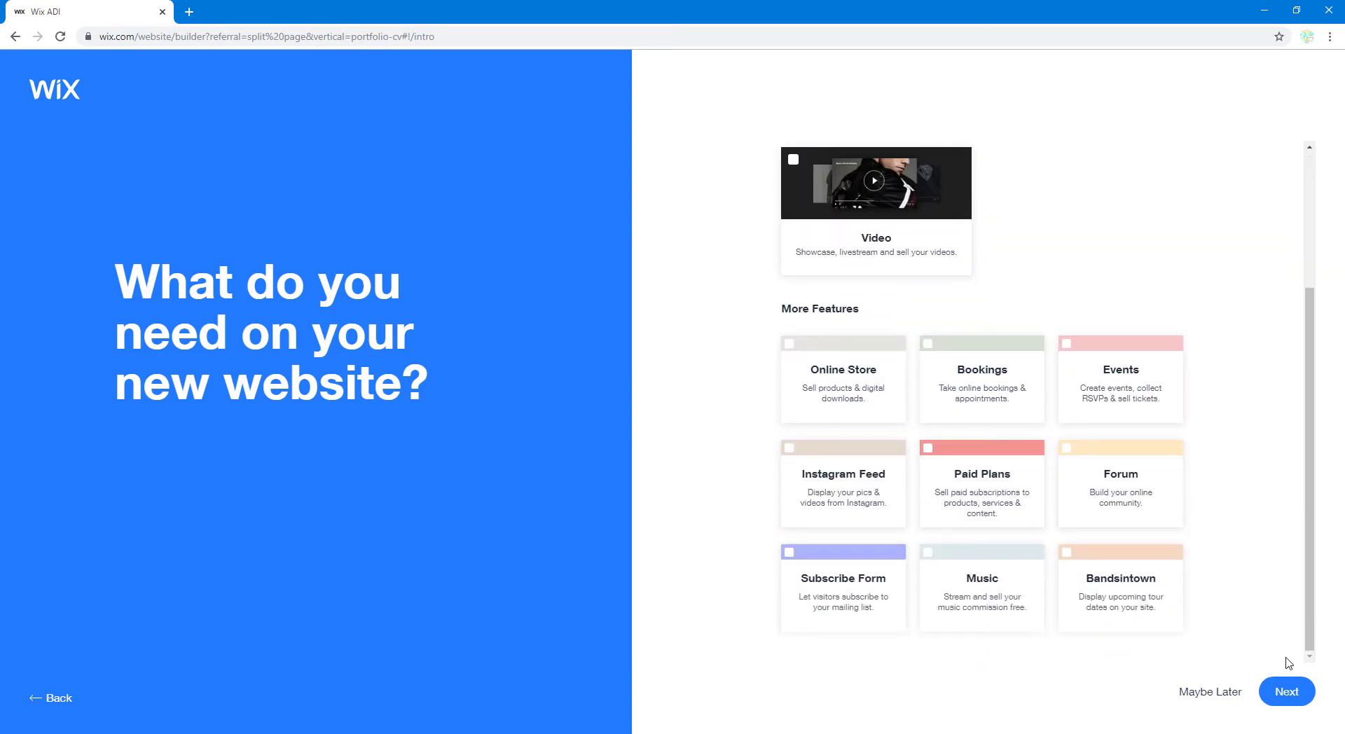
- Continue past the feature selection, enter the doctor's name as the site name, and proceed without importing any existing content
{"action": "left_click", "coordinate": [1305, 695]}
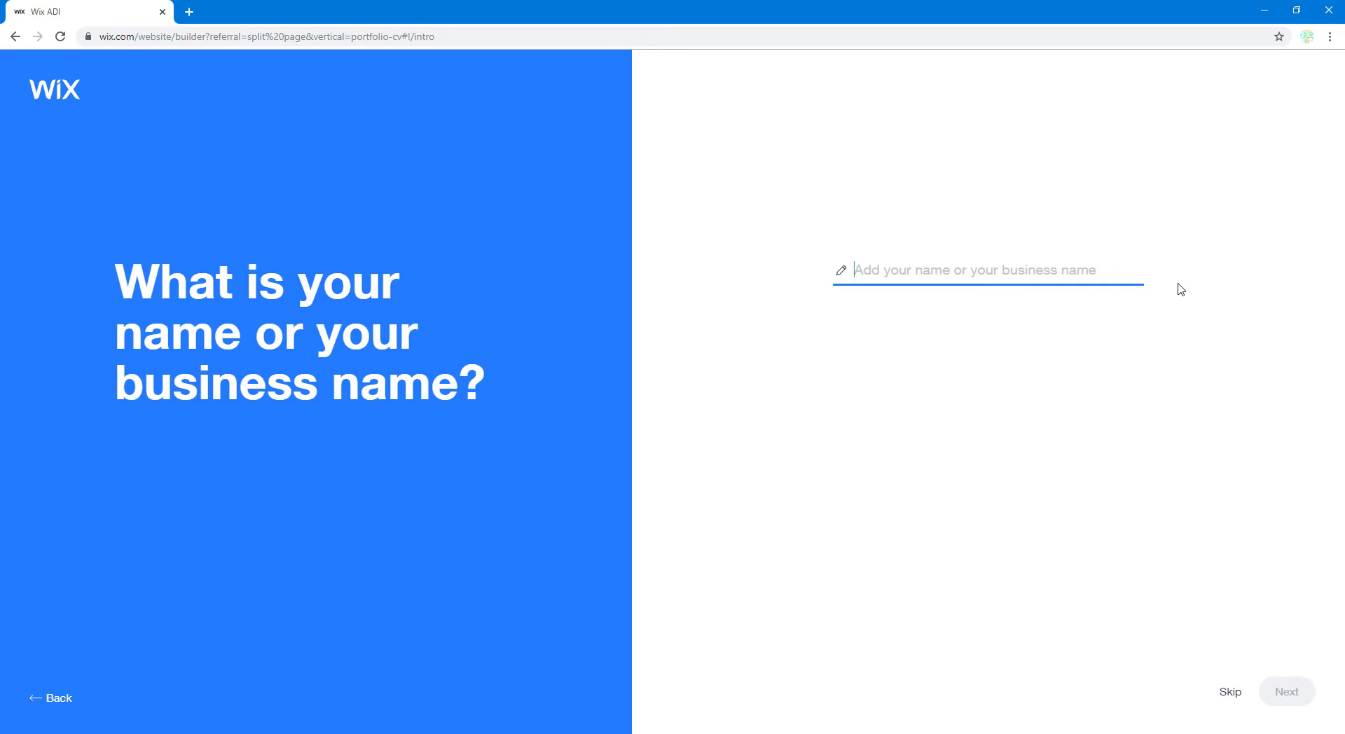
{"action": "type", "text": "Dr. Foster"}
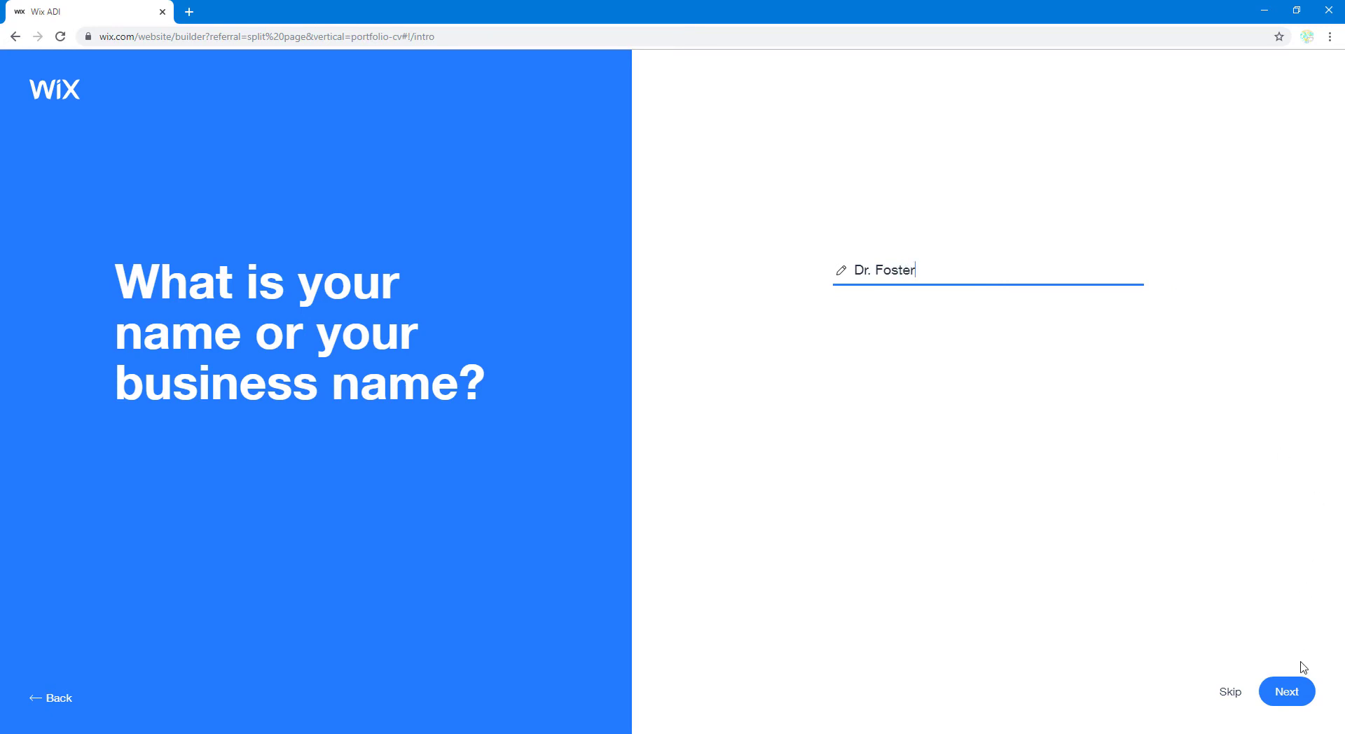
{"action": "left_click", "coordinate": [1298, 693]}
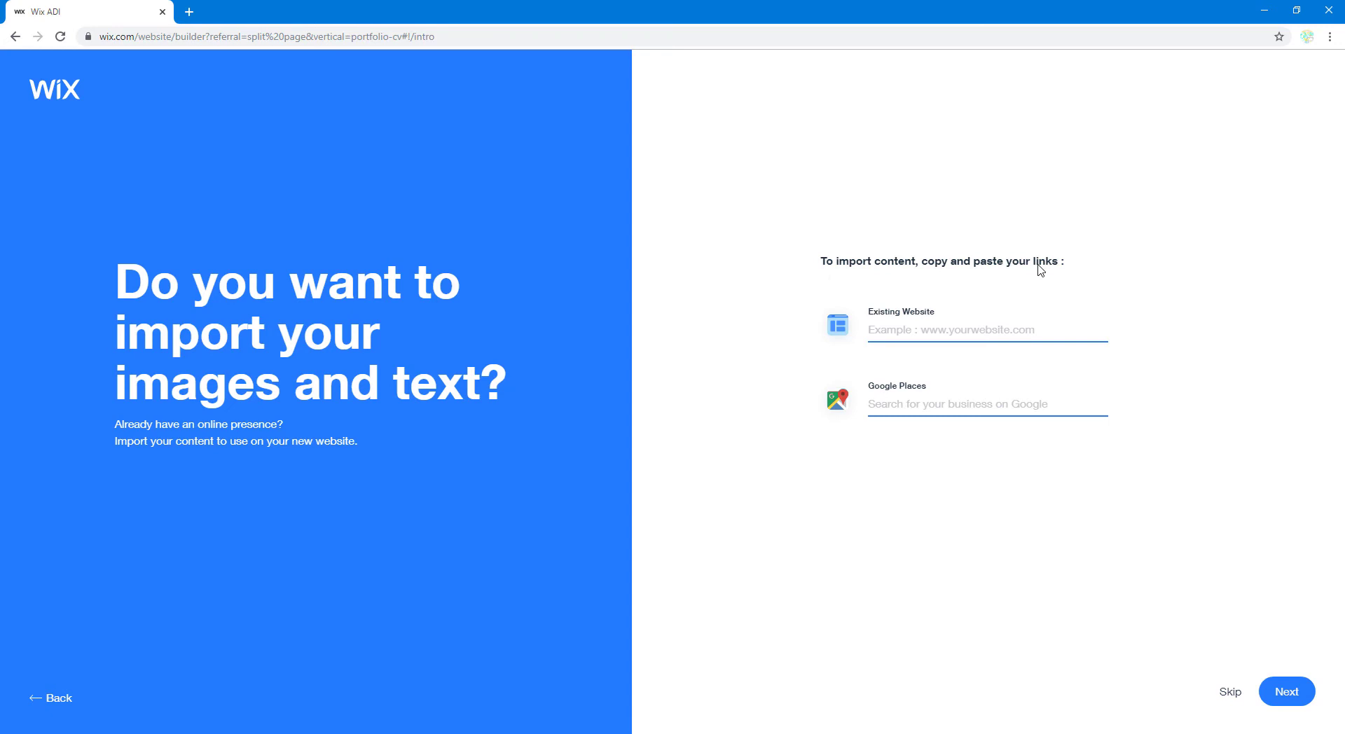
{"action": "left_click", "coordinate": [983, 329]}
{"action": "left_click", "coordinate": [1314, 697]}
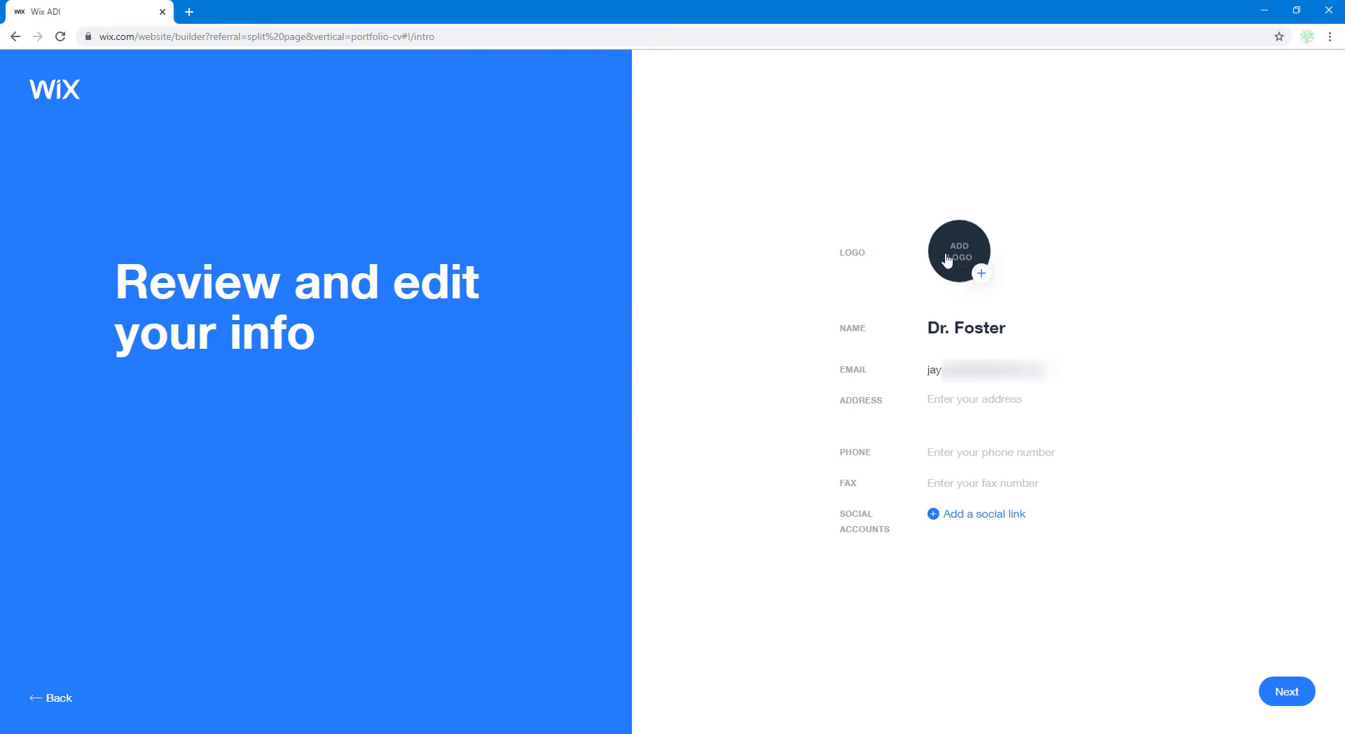
- Upload logo.png from the Desktop as the site's logo and accept the reviewed contact info
{"action": "left_click", "coordinate": [980, 276]}
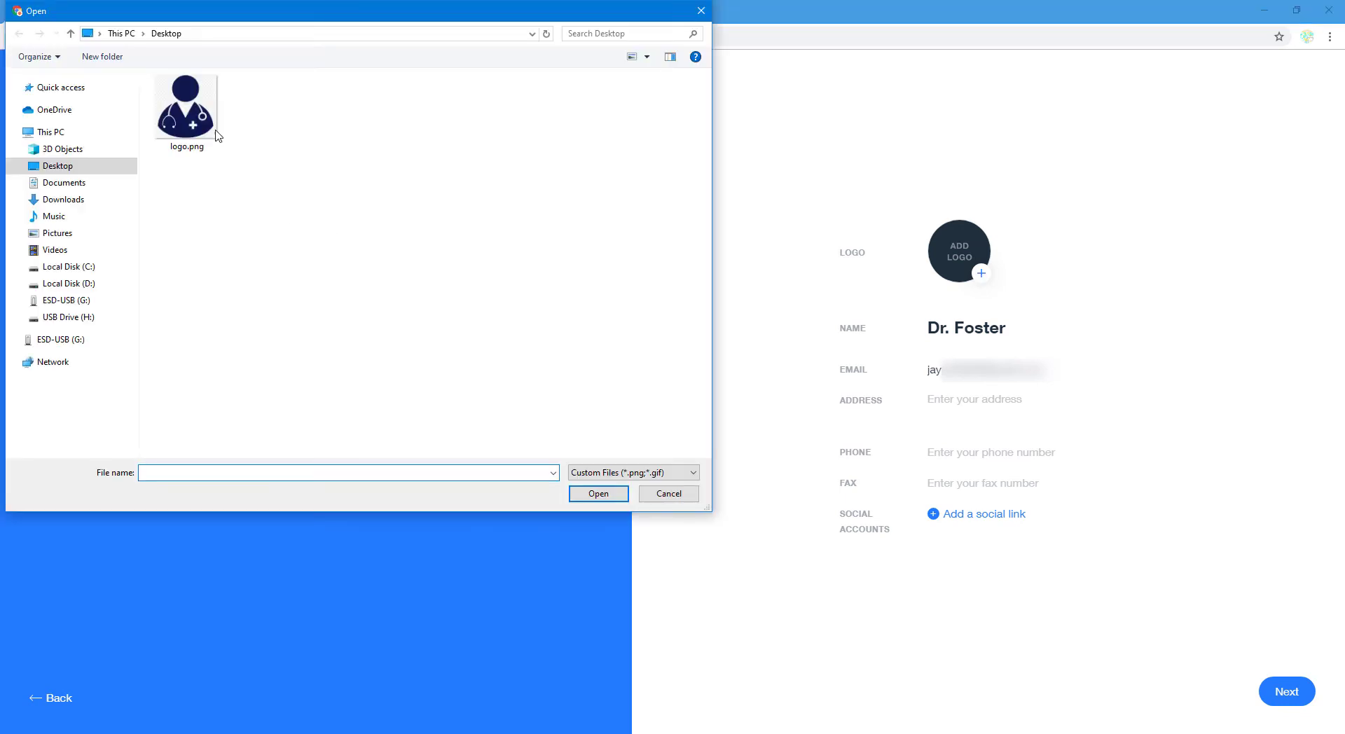
{"action": "left_click", "coordinate": [210, 133]}
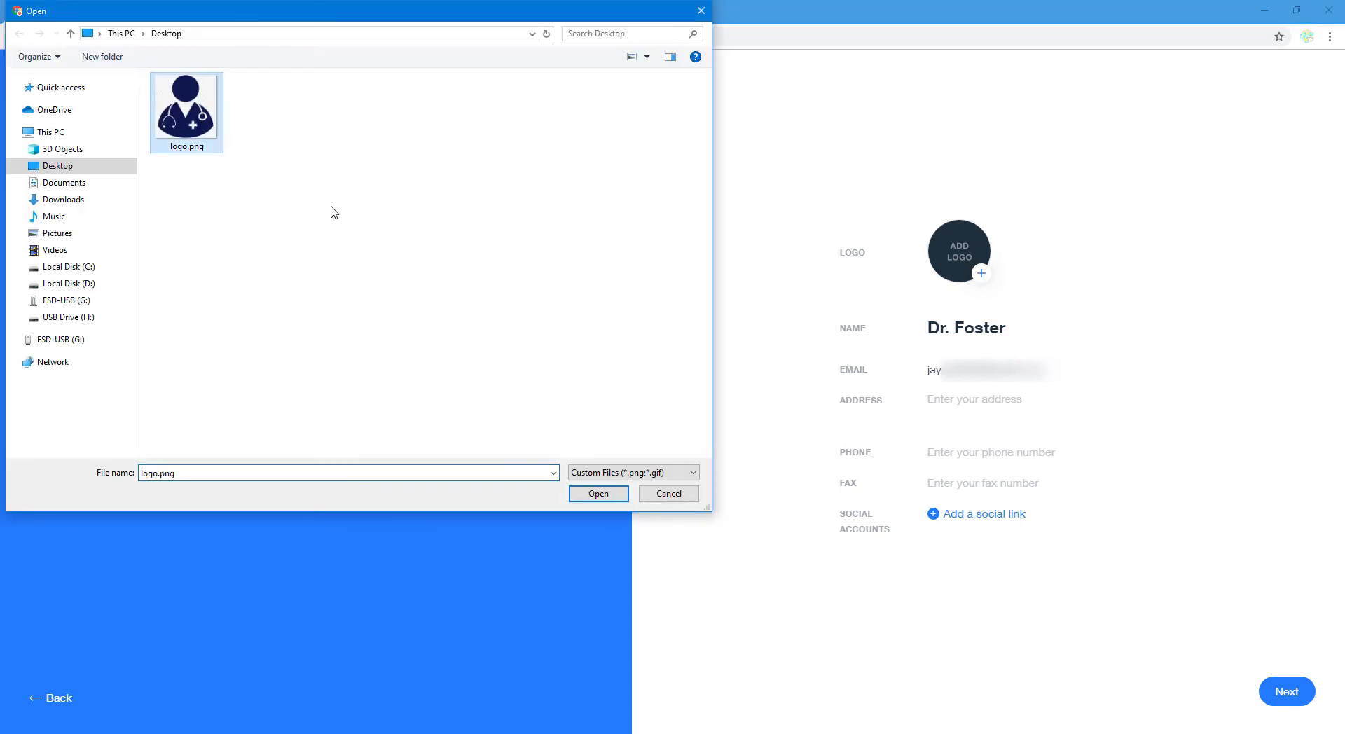
{"action": "left_click", "coordinate": [598, 493]}
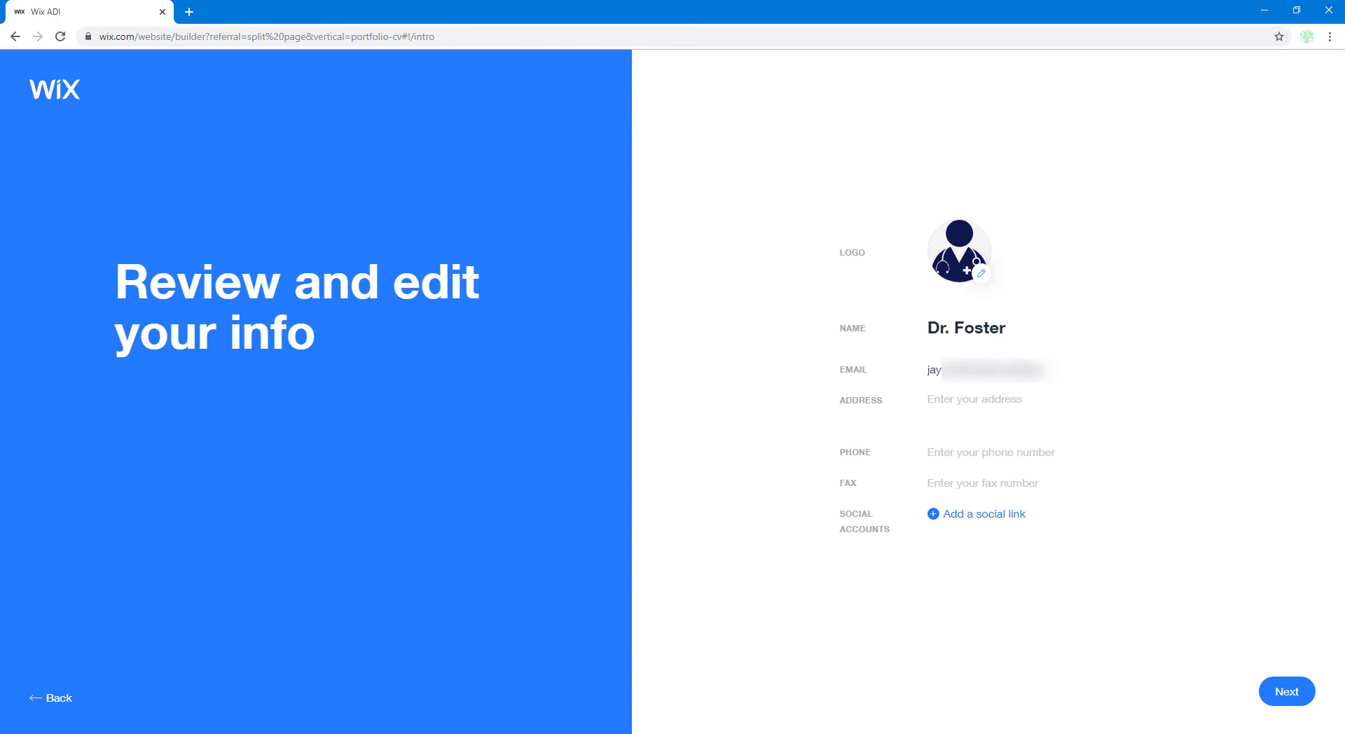
{"action": "left_click", "coordinate": [1305, 692]}
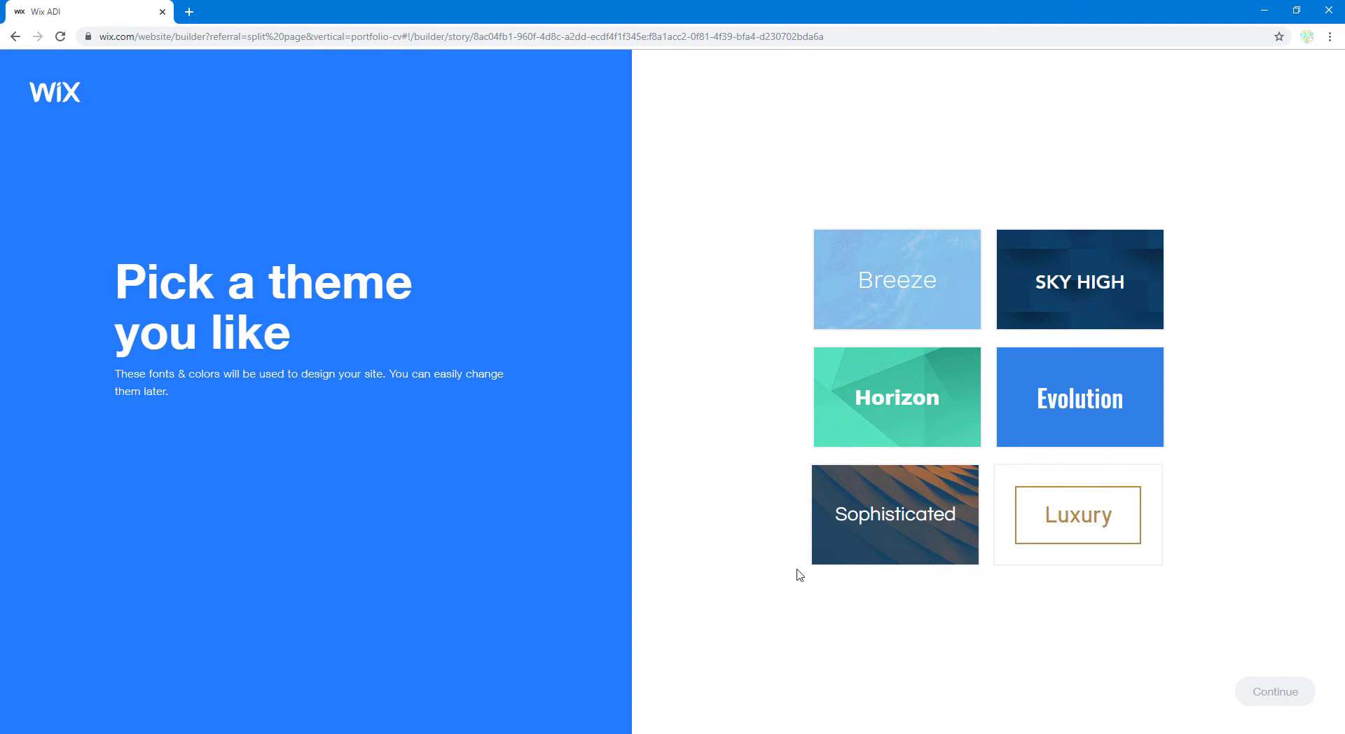
- Pick the Breeze theme and use the suggested color palette based on the logo
{"action": "left_click", "coordinate": [934, 305]}
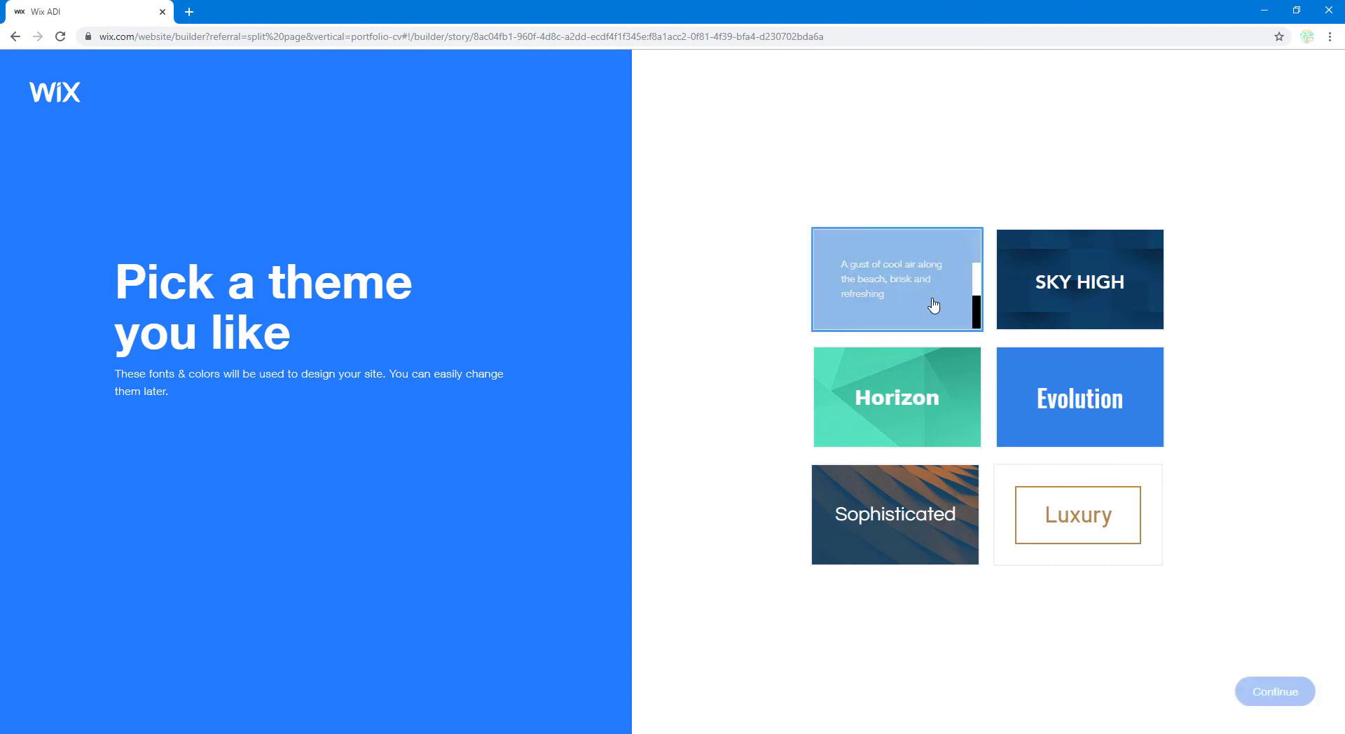
{"action": "left_click", "coordinate": [1304, 693]}
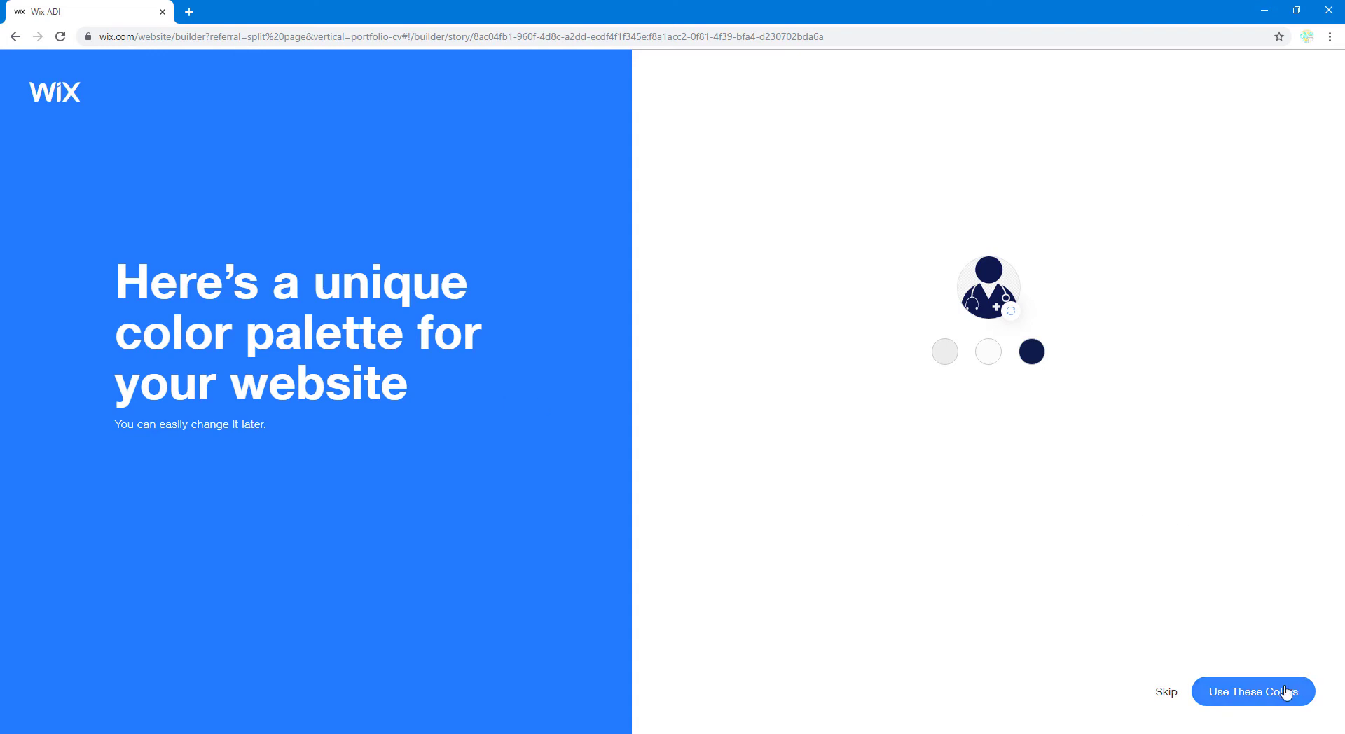
{"action": "left_click", "coordinate": [1306, 693]}
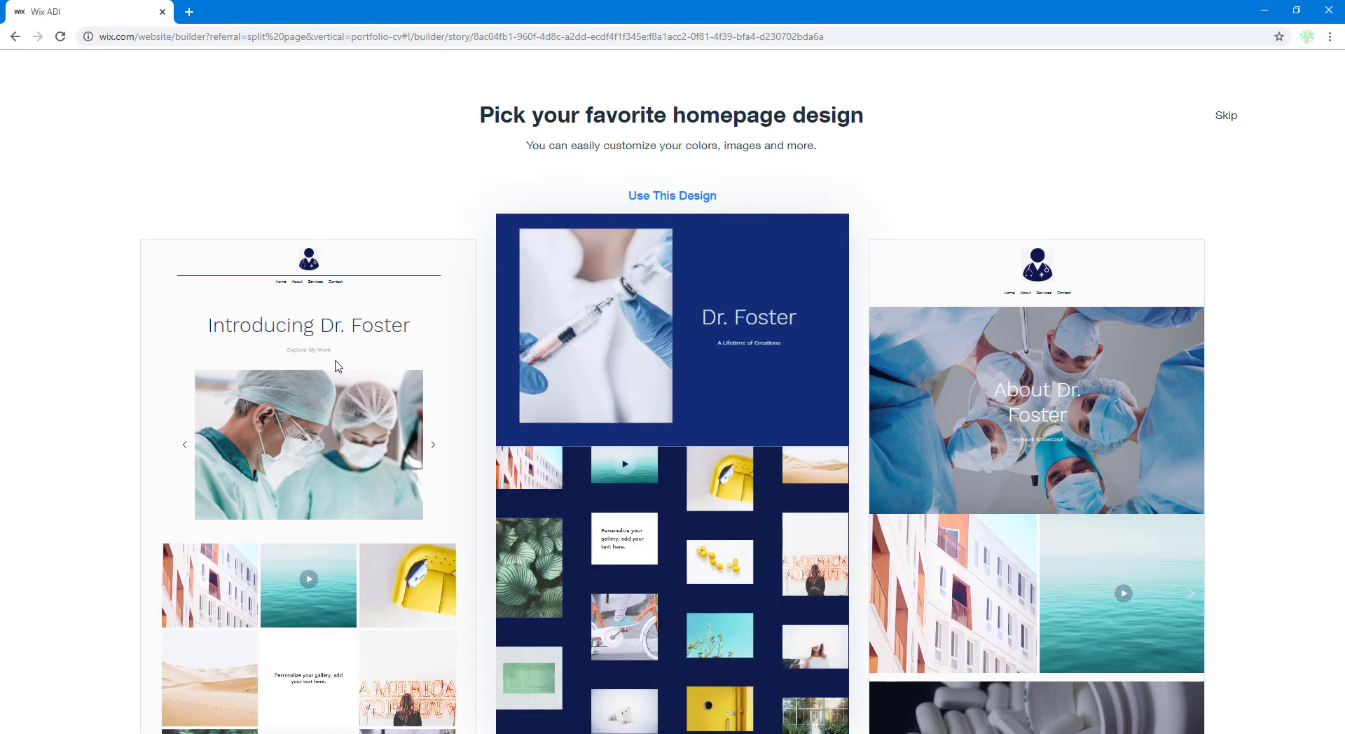
- Use the light homepage design with the centered logo, the introductory heading and the surgery image slideshow
{"action": "mouse_move", "coordinate": [339, 368]}
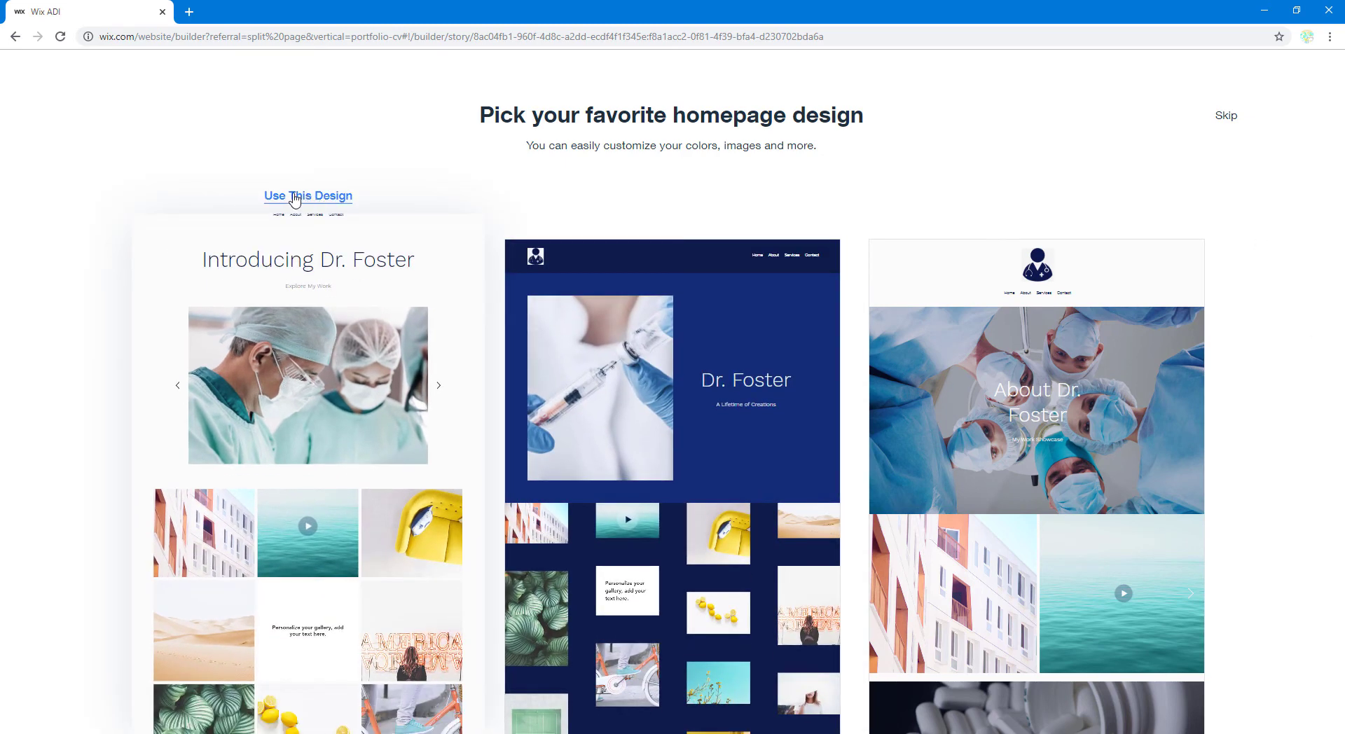
{"action": "left_click", "coordinate": [295, 199]}
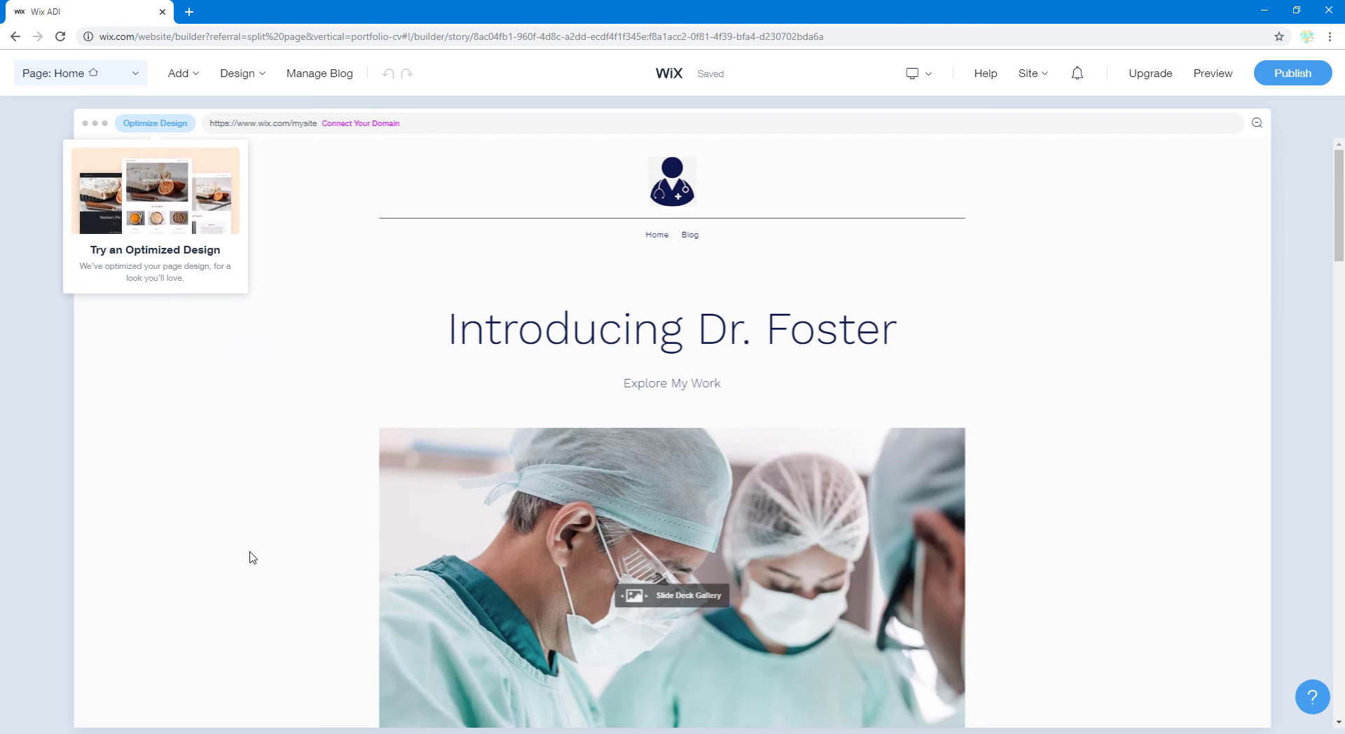
- Examine the sections of the generated home page from the header down to the blog posts and footer
{"action": "scroll", "coordinate": [250, 557], "scroll_direction": "down", "scroll_amount": 10}
{"action": "scroll", "coordinate": [250, 561], "scroll_direction": "up", "scroll_amount": 10}
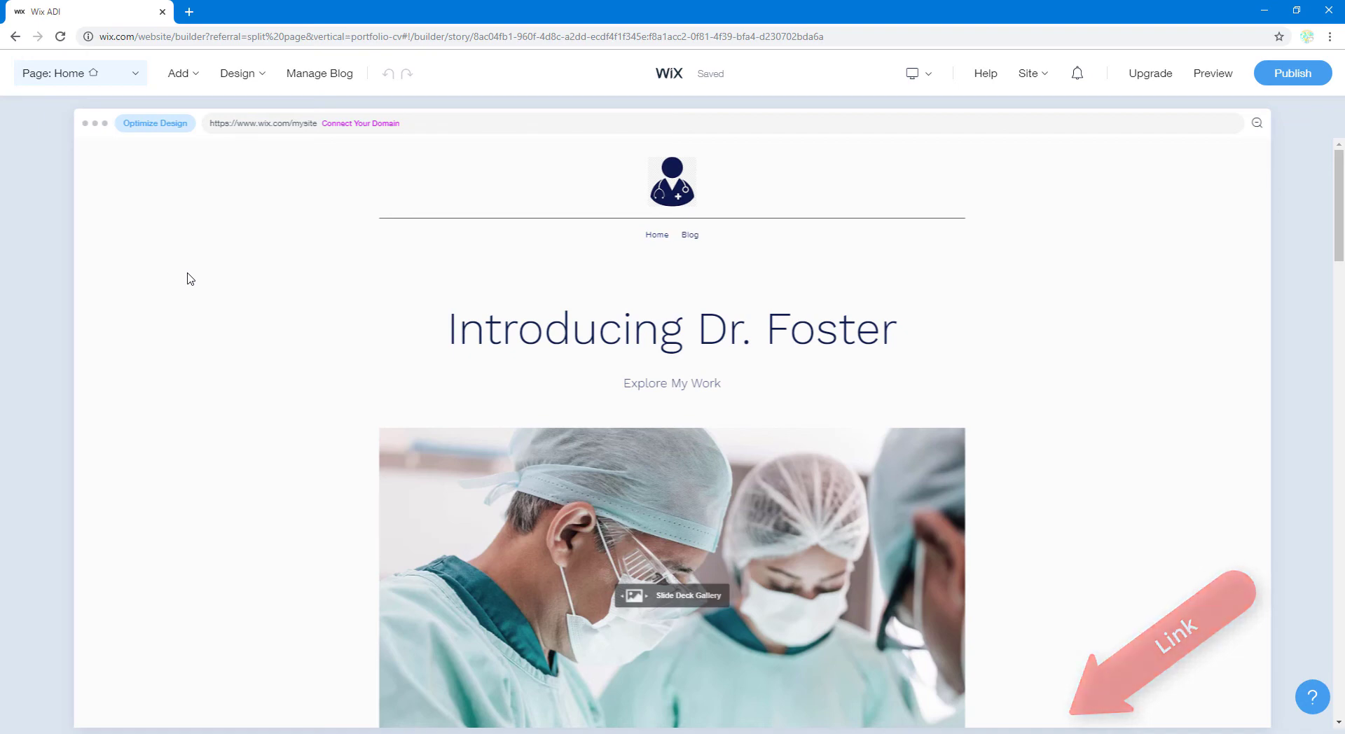
{"action": "scroll", "coordinate": [333, 405], "scroll_direction": "down", "scroll_amount": 8}
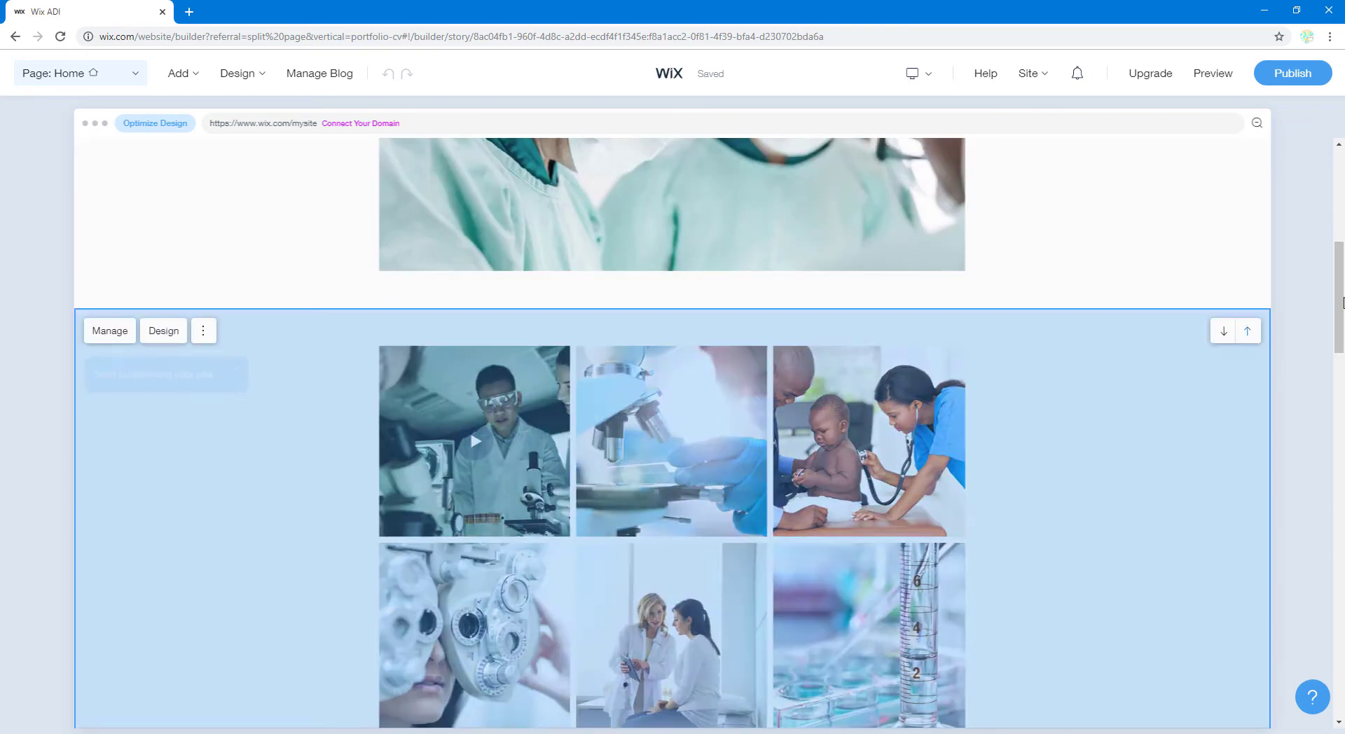
{"action": "left_click_drag", "start_coordinate": [1342, 303], "coordinate": [1339, 165]}
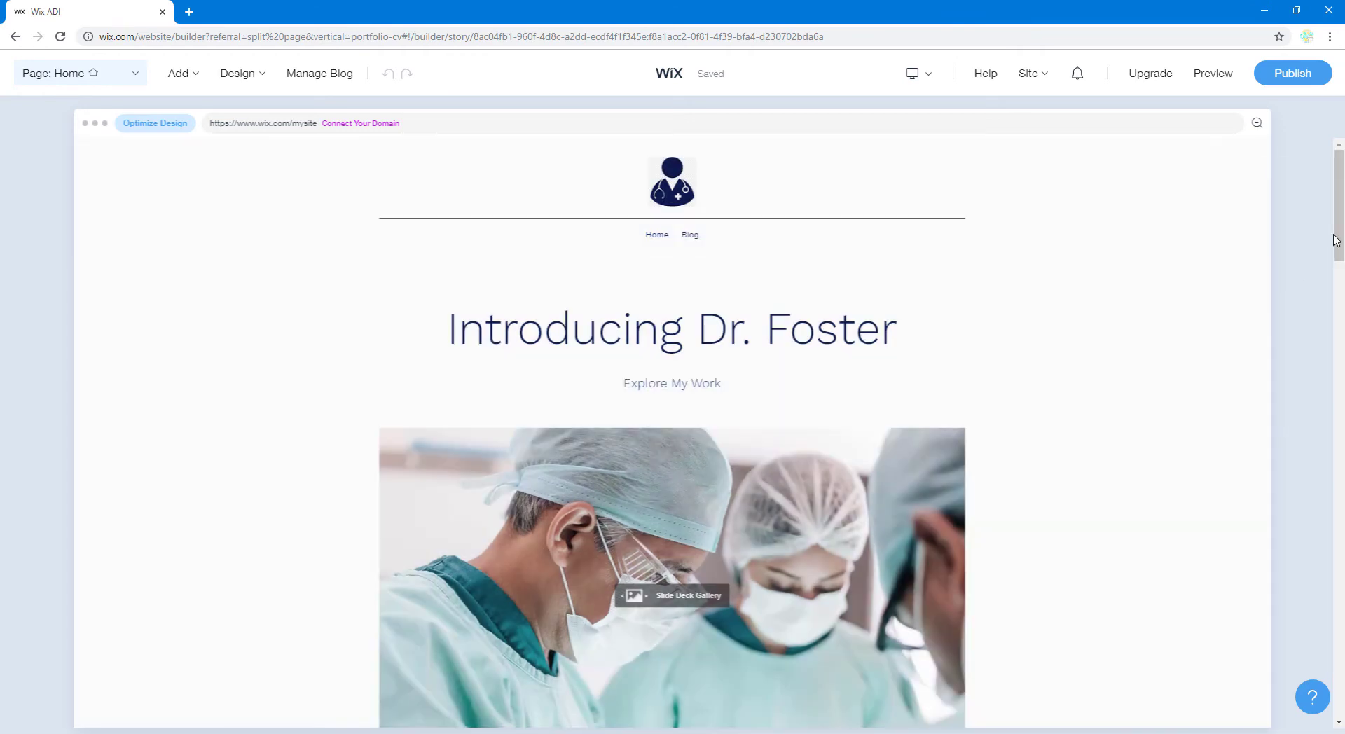
{"action": "left_click_drag", "start_coordinate": [1339, 229], "coordinate": [1326, 689]}
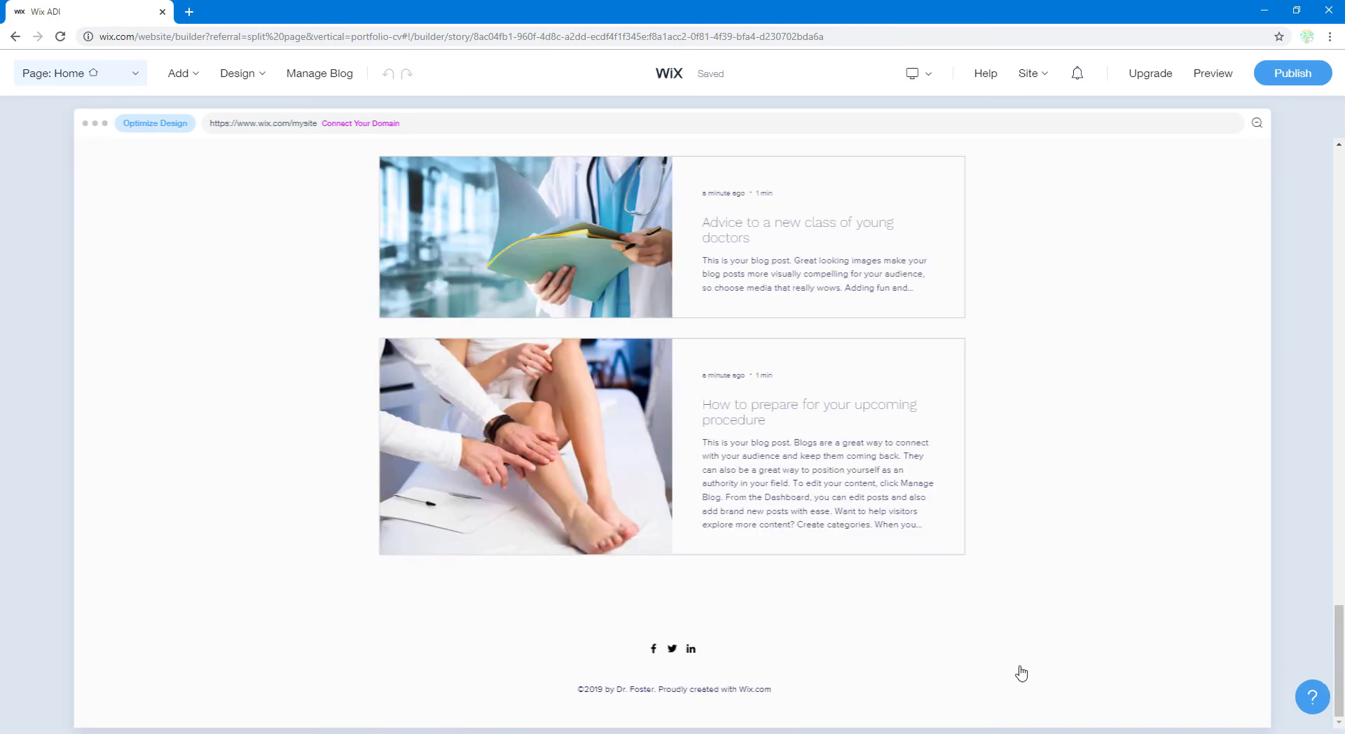
{"action": "mouse_move", "coordinate": [636, 659]}
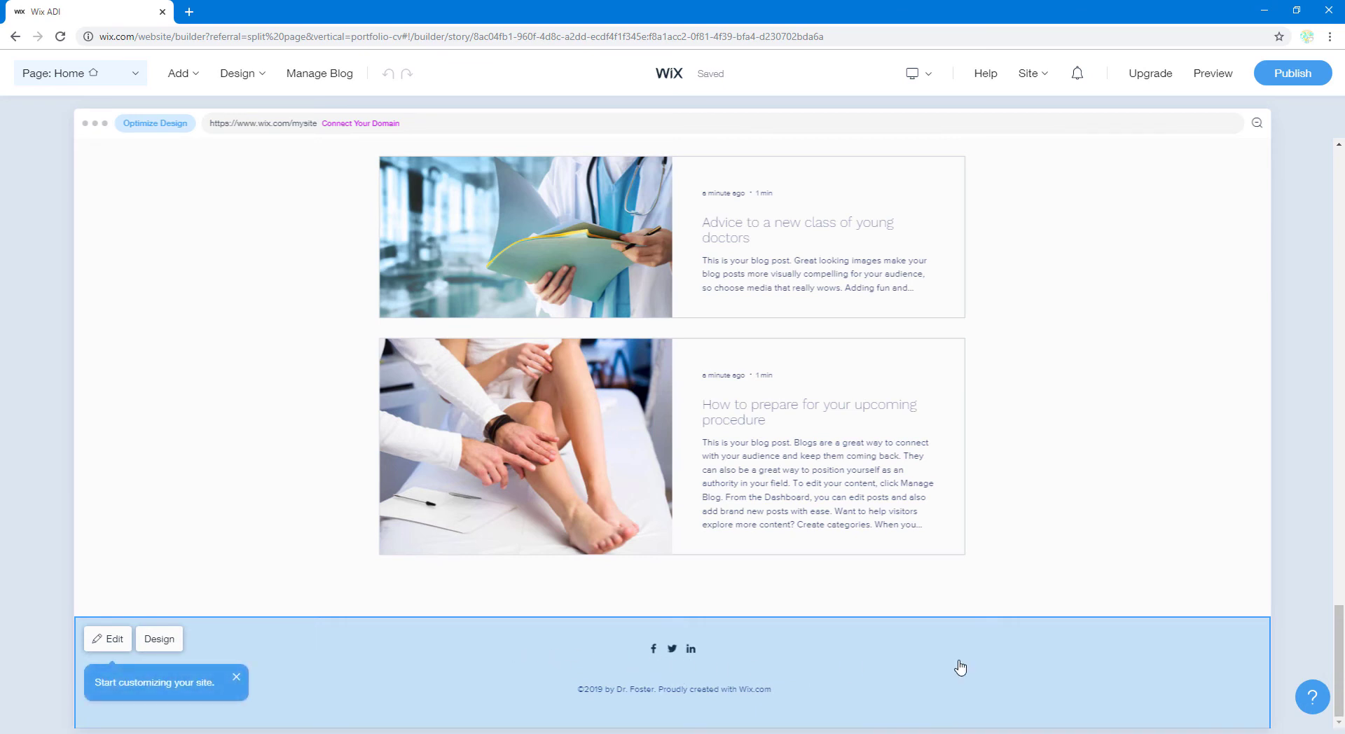
{"action": "left_click_drag", "start_coordinate": [1336, 662], "coordinate": [1341, 164]}
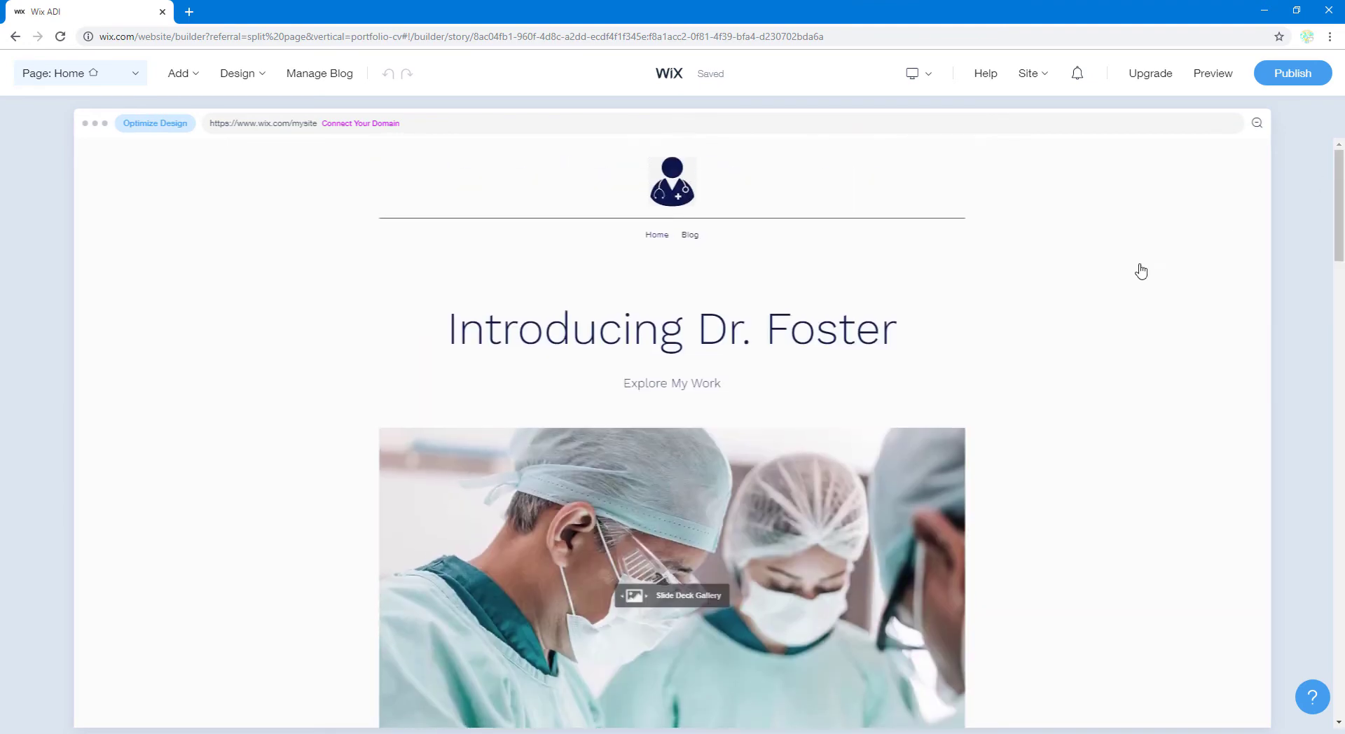
- Open the header's site menu to manage its items
{"action": "left_click", "coordinate": [656, 243]}
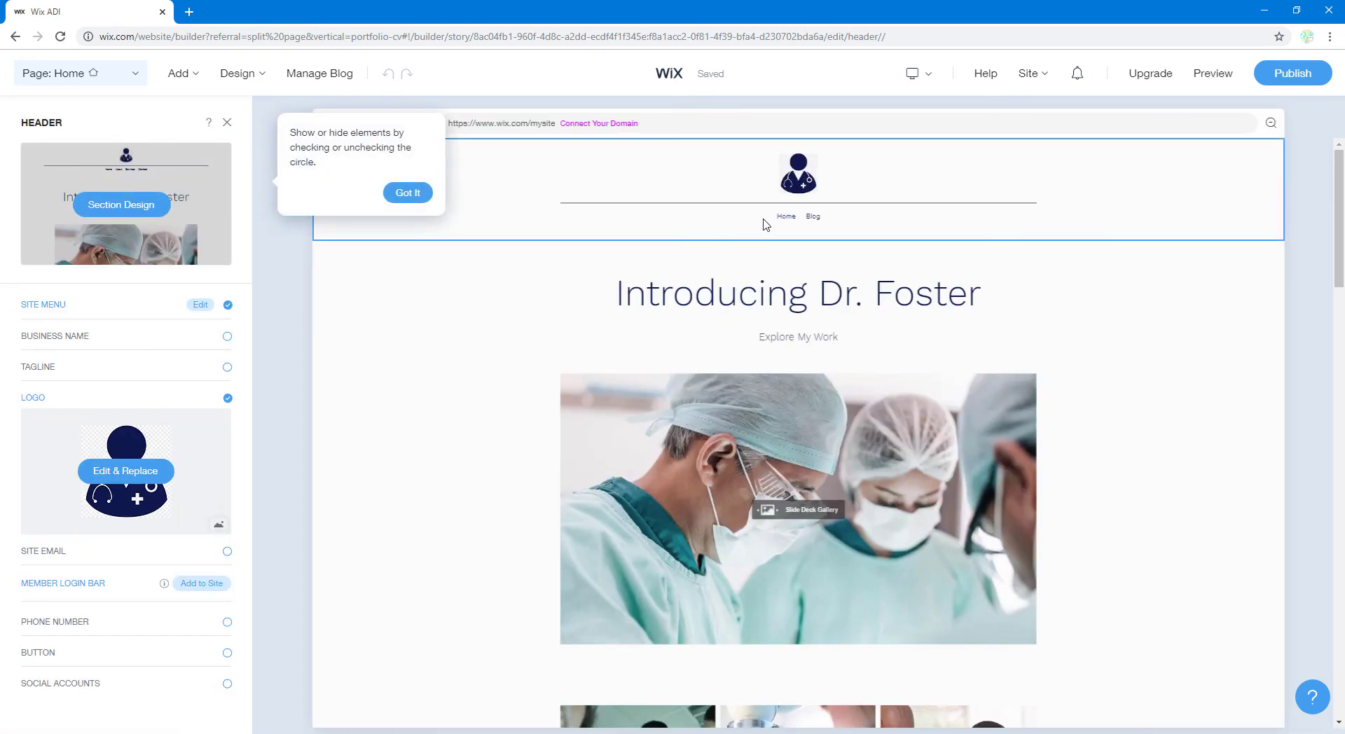
{"action": "left_click", "coordinate": [763, 224]}
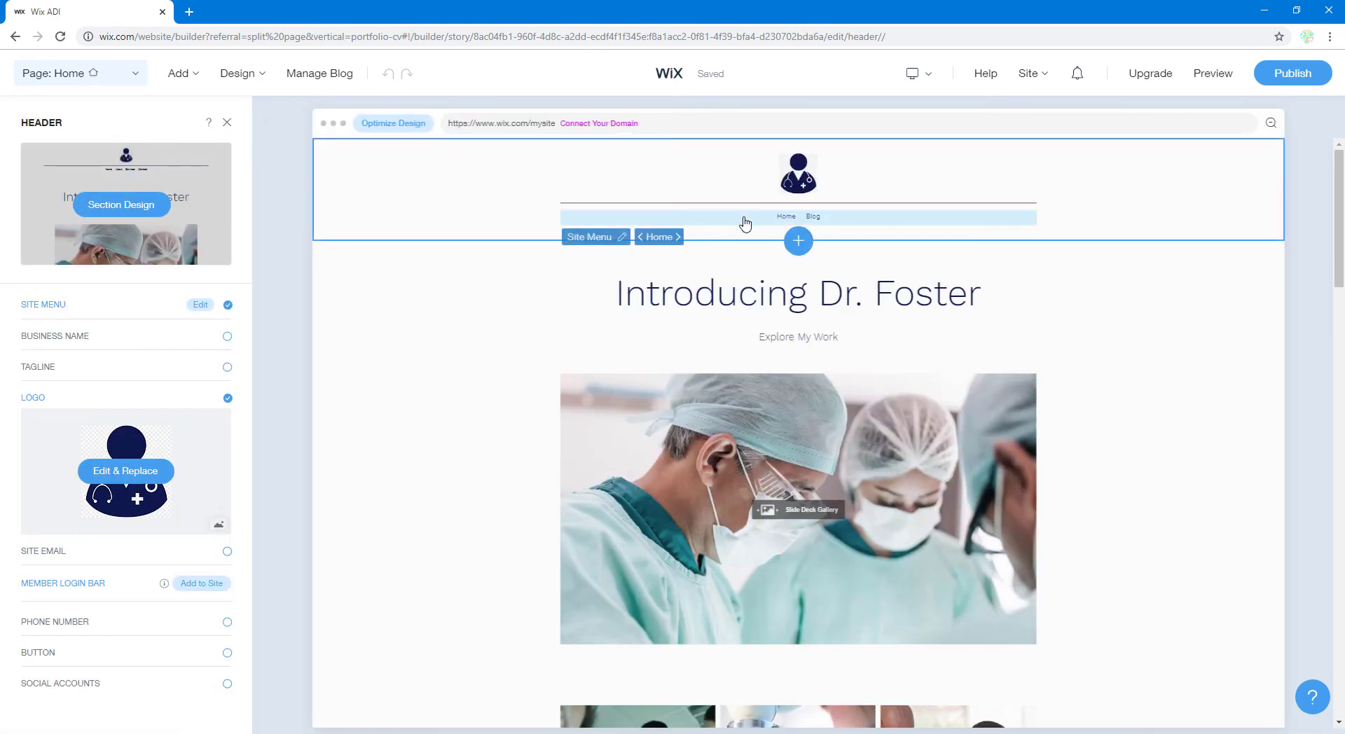
{"action": "left_click", "coordinate": [602, 238]}
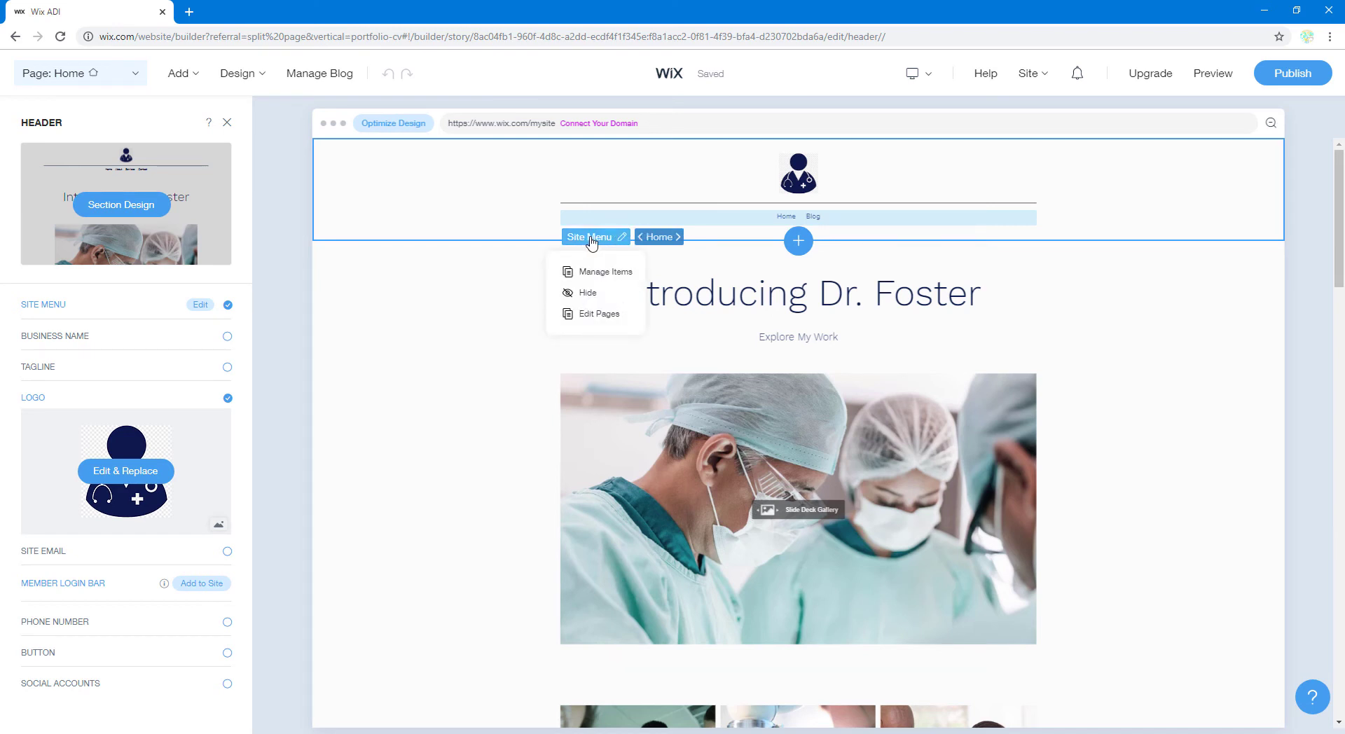
{"action": "left_click", "coordinate": [592, 274]}
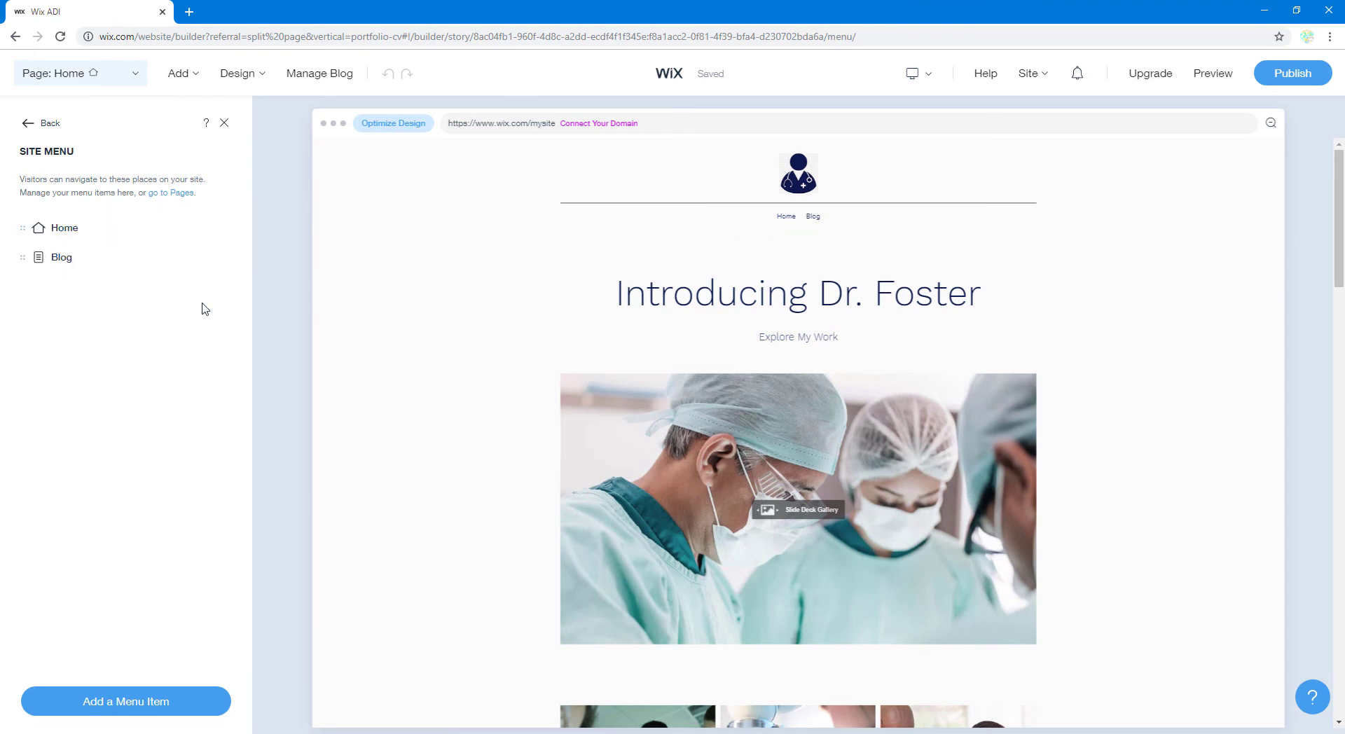
{"action": "left_click", "coordinate": [145, 707]}
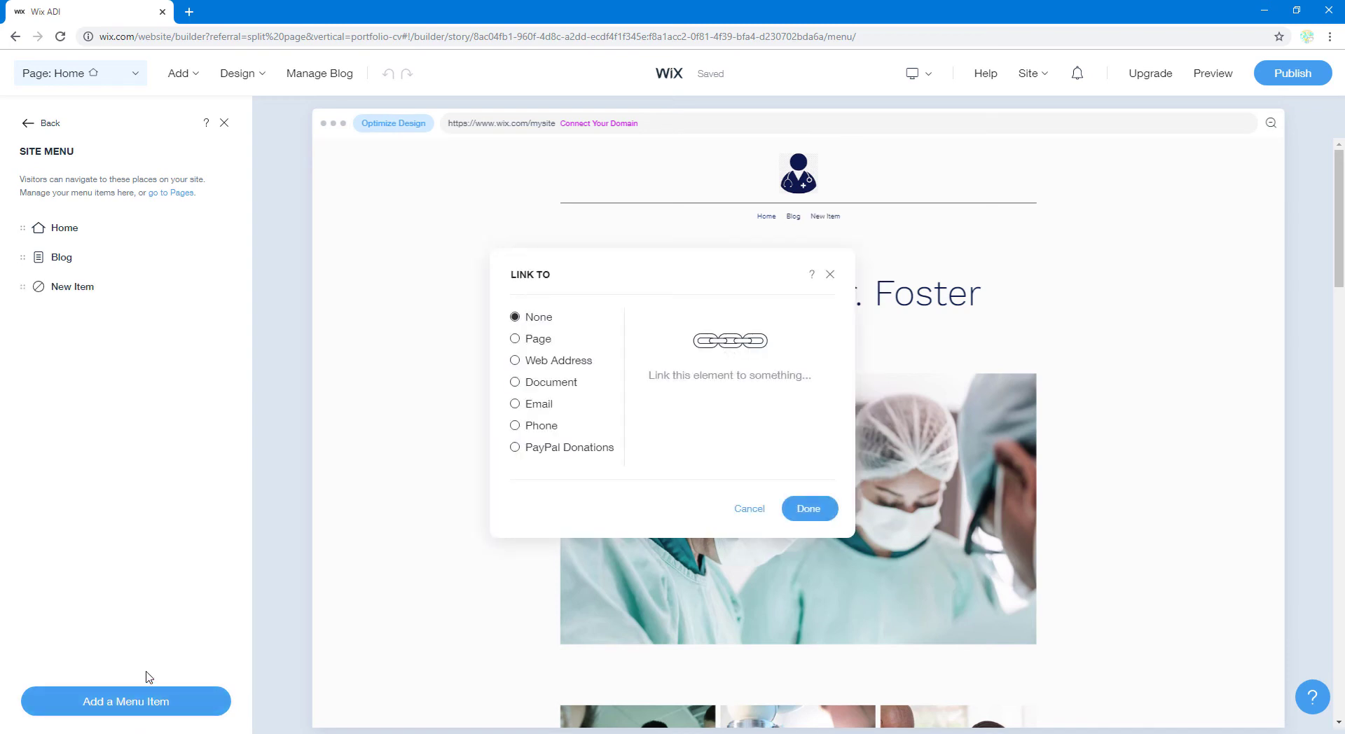
{"action": "left_click", "coordinate": [536, 343]}
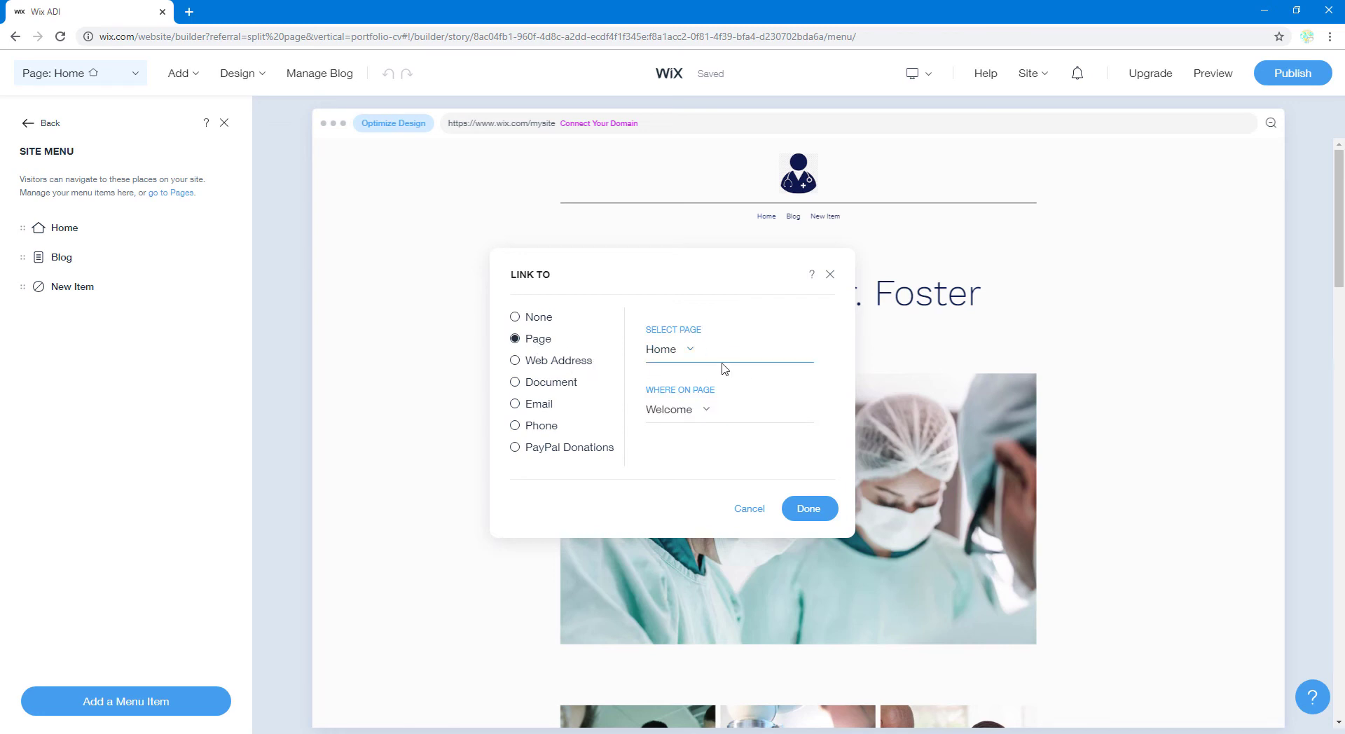
{"action": "left_click", "coordinate": [681, 352]}
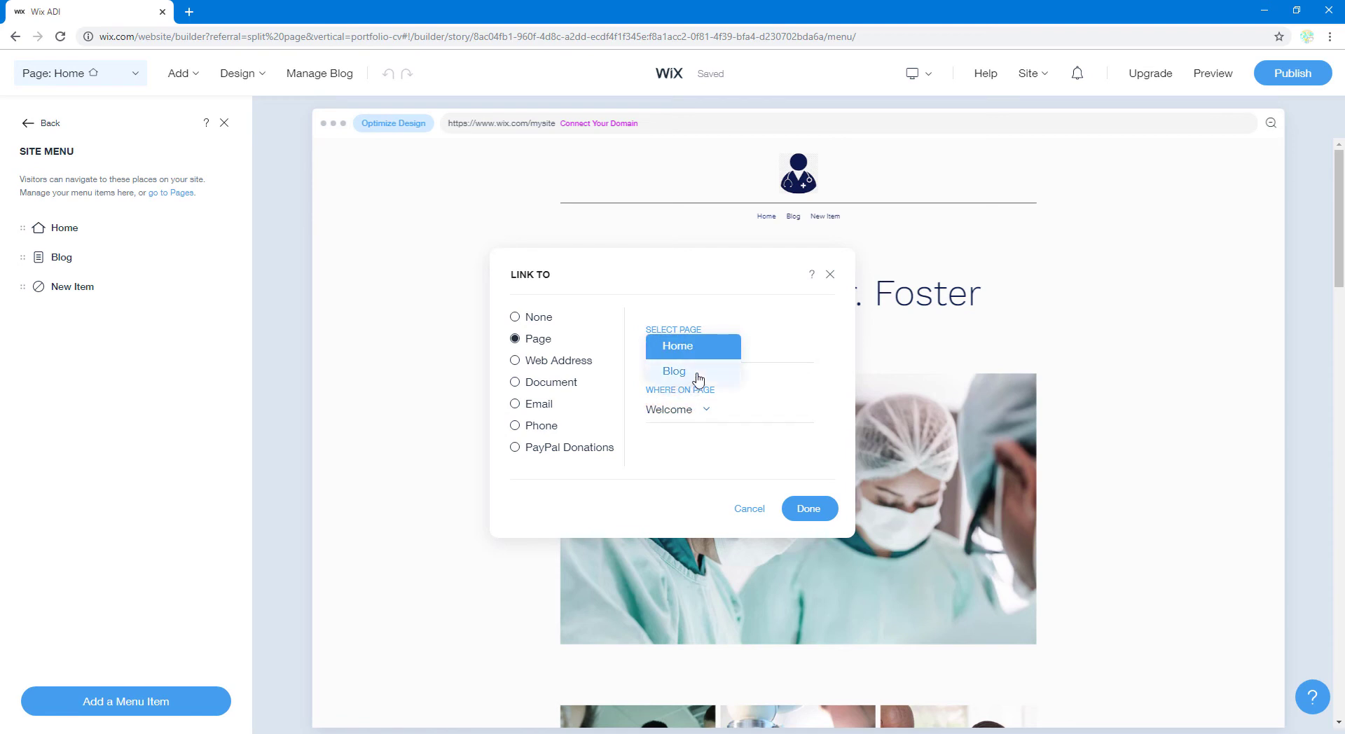
{"action": "left_click", "coordinate": [698, 379]}
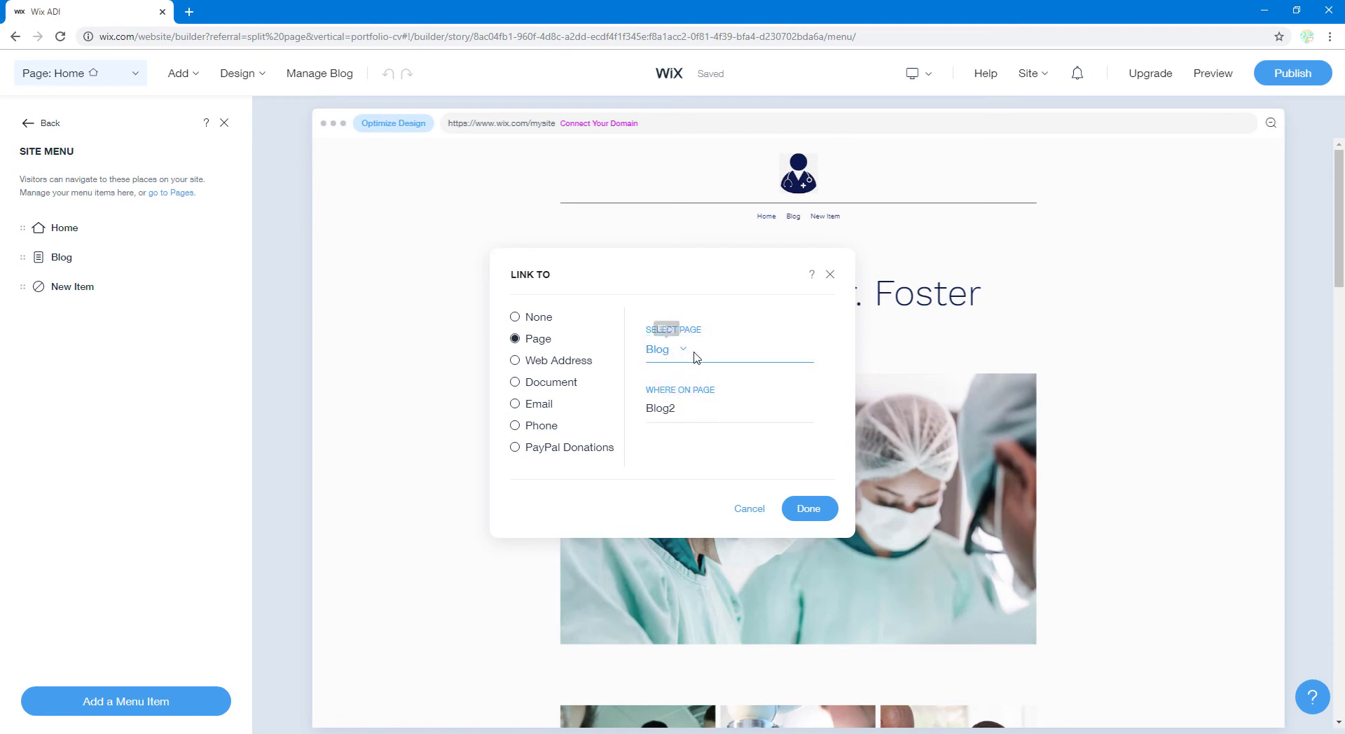
{"action": "left_click", "coordinate": [750, 509]}
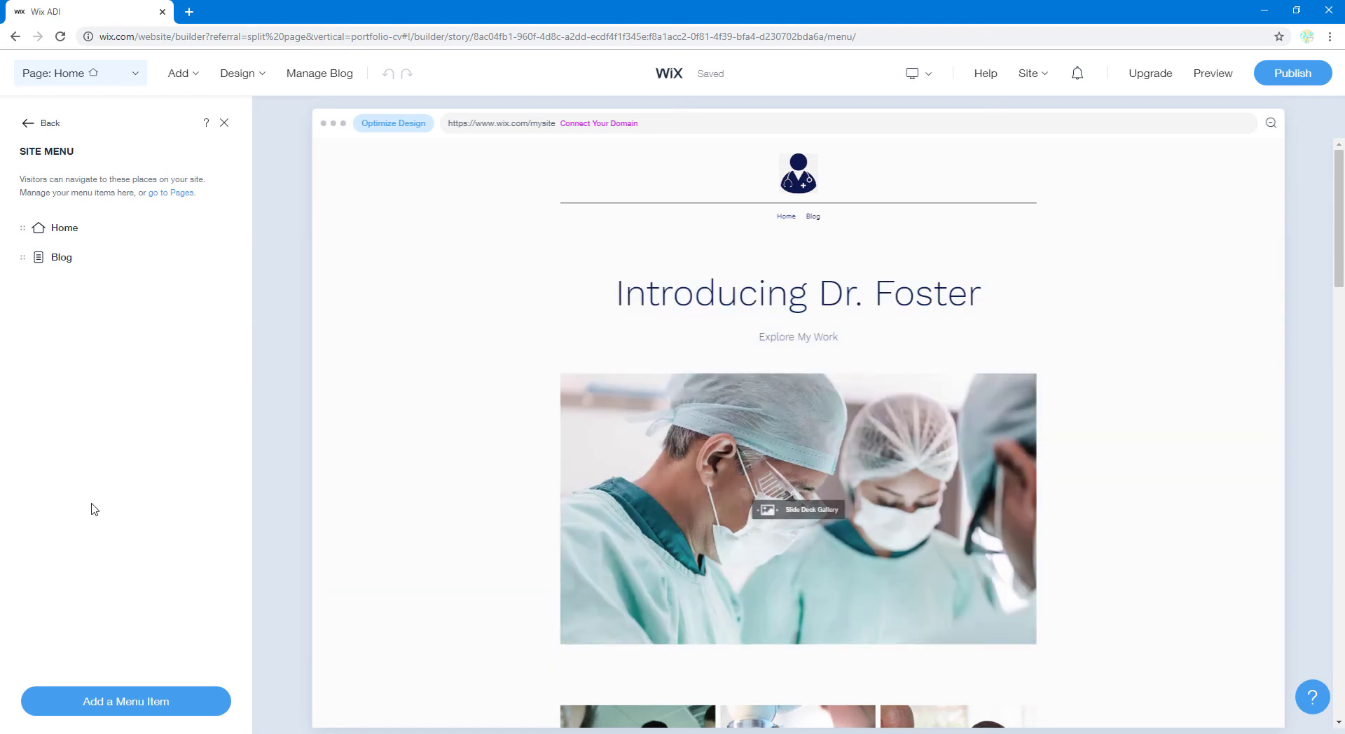
{"action": "left_click", "coordinate": [224, 127]}
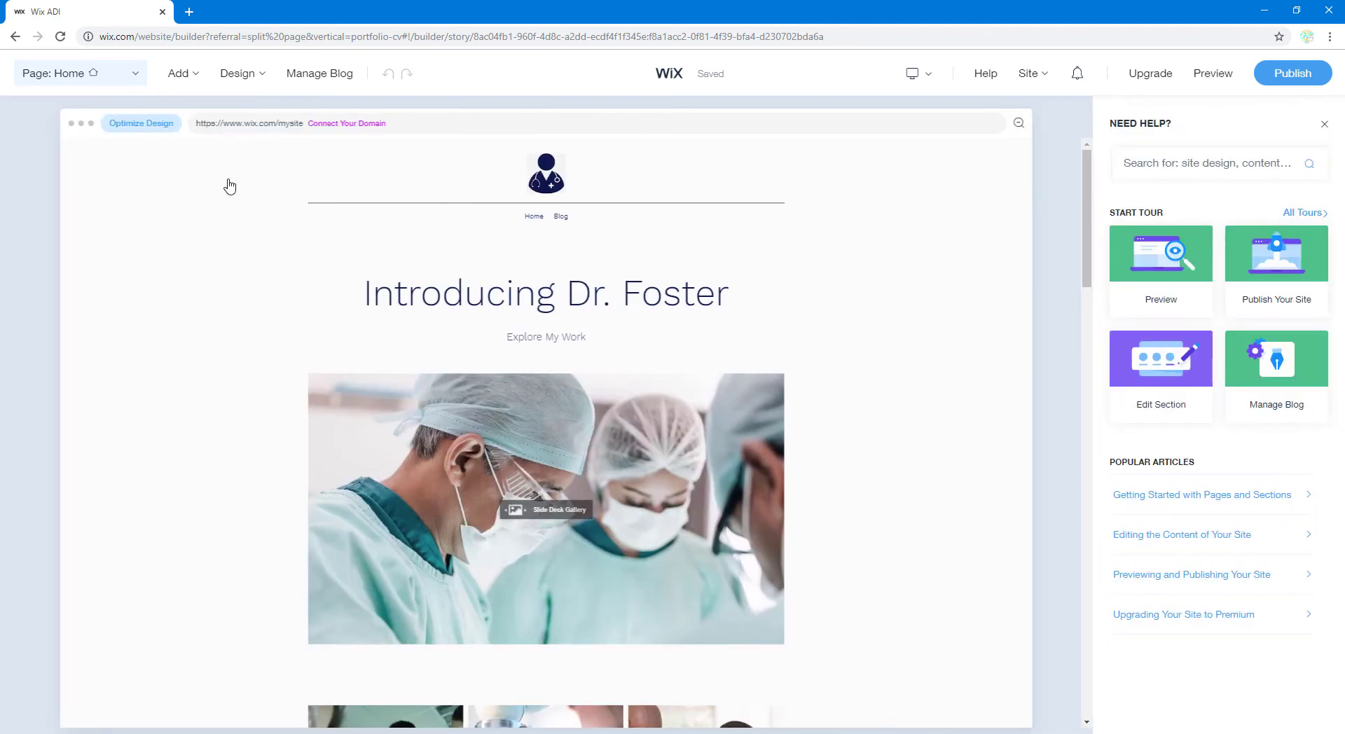
{"action": "left_click", "coordinate": [1324, 125]}
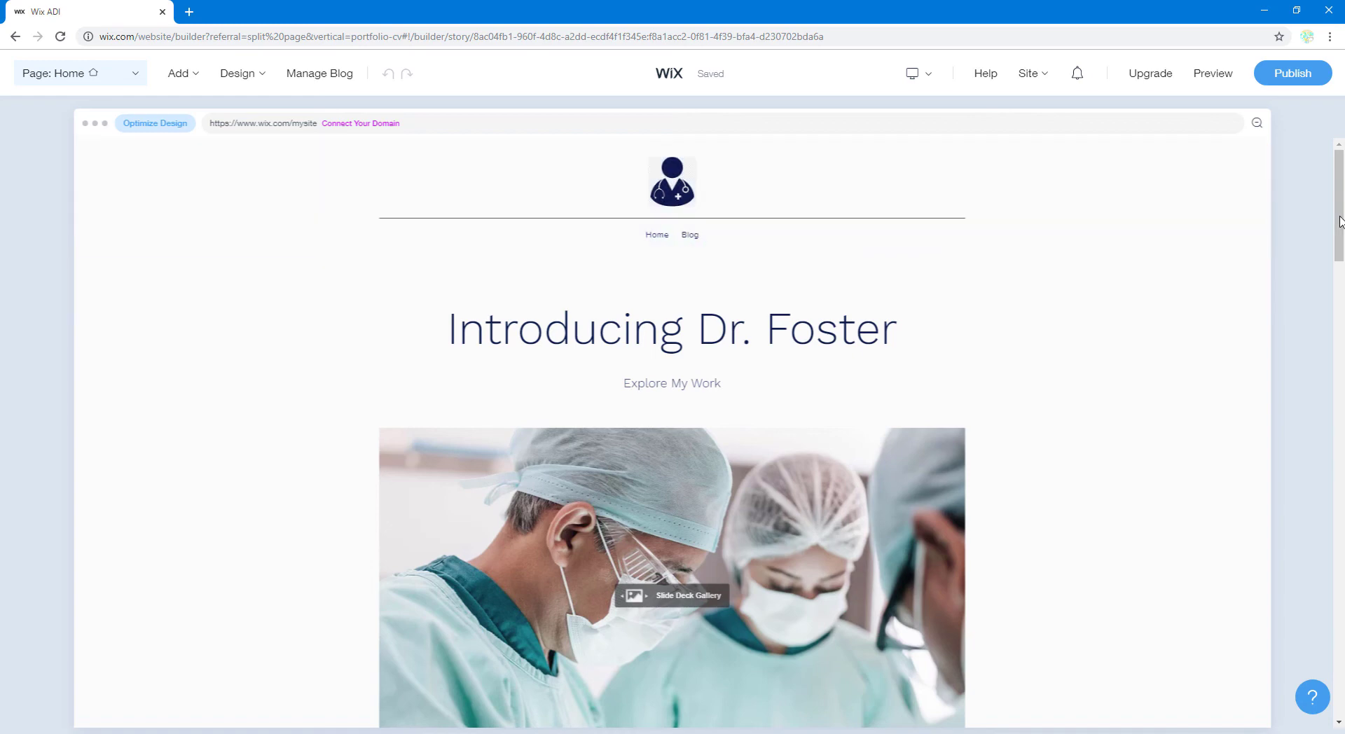
- Start adding a new page to the site and show the available Contact page layouts
{"action": "left_click_drag", "start_coordinate": [1340, 231], "coordinate": [1341, 559]}
{"action": "mouse_move", "coordinate": [469, 368]}
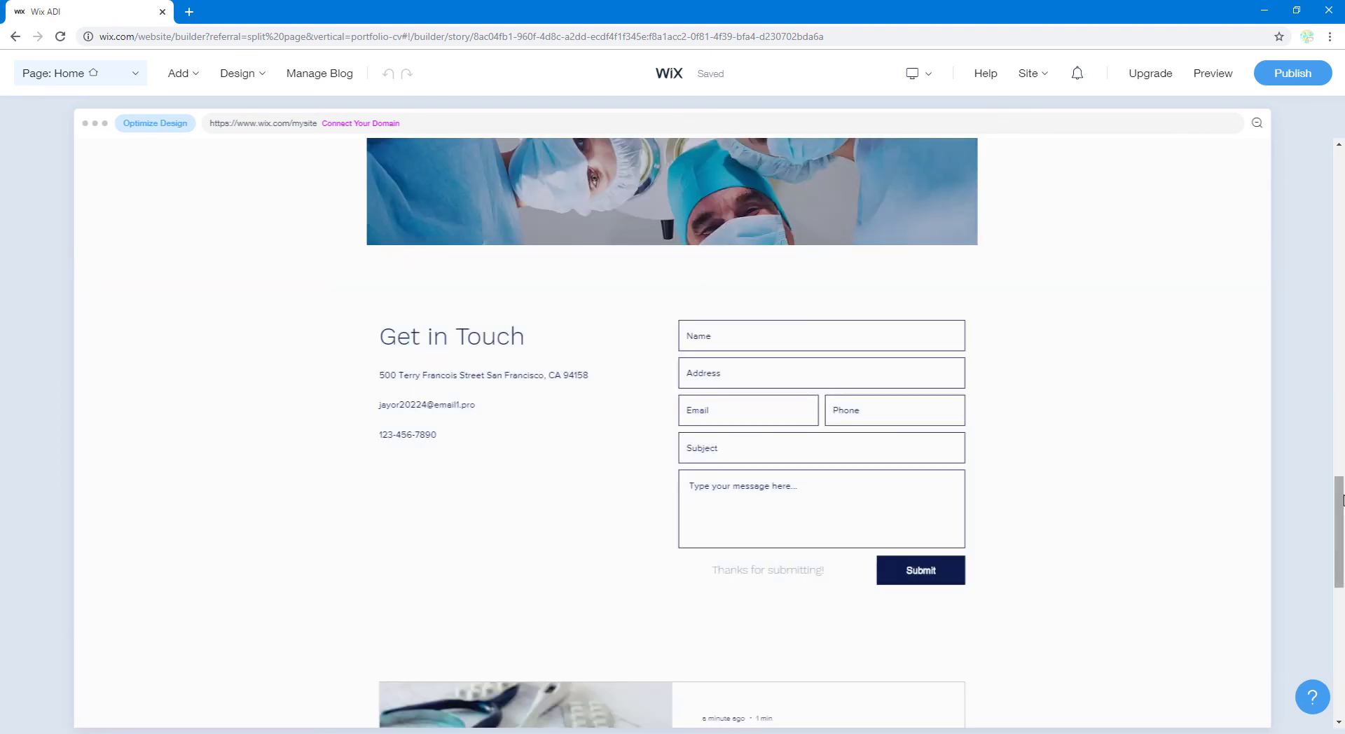
{"action": "left_click_drag", "start_coordinate": [1342, 499], "coordinate": [1342, 192]}
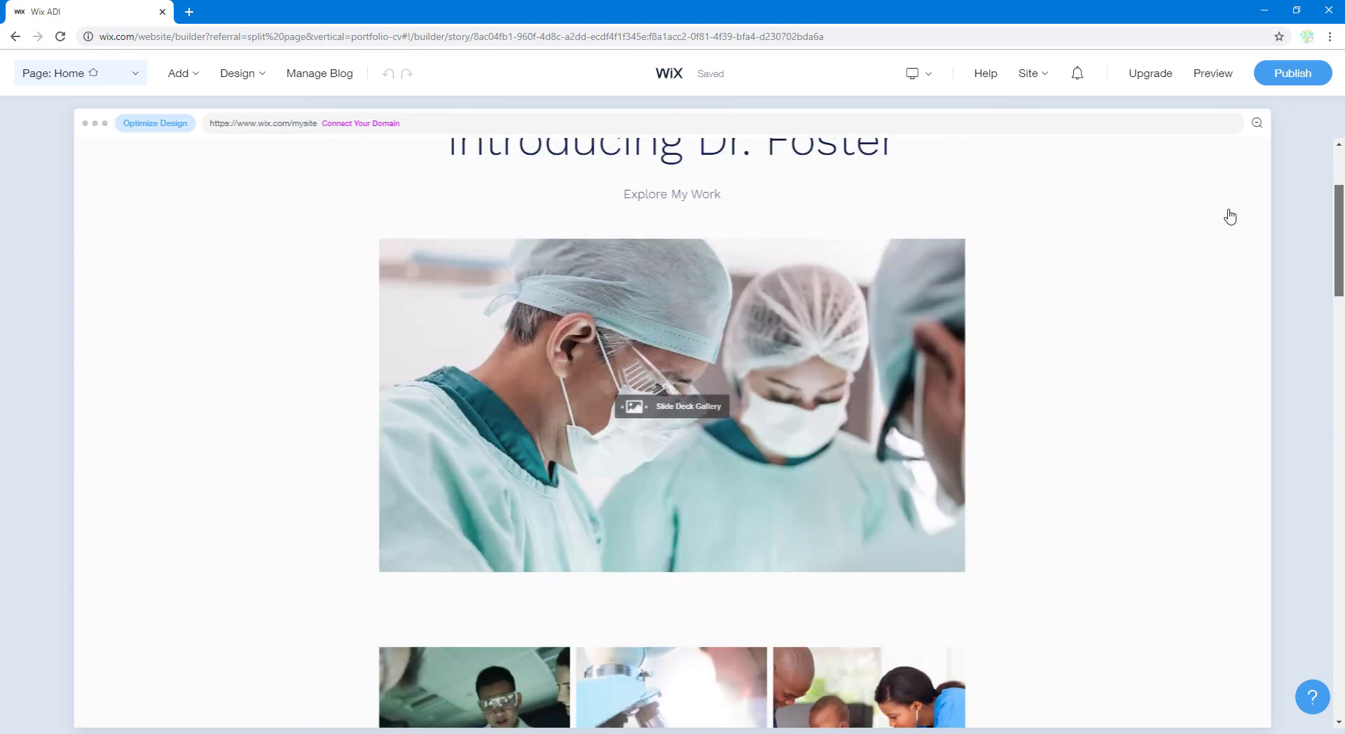
{"action": "scroll", "coordinate": [1228, 219], "scroll_direction": "up", "scroll_amount": 3}
{"action": "left_click", "coordinate": [199, 77]}
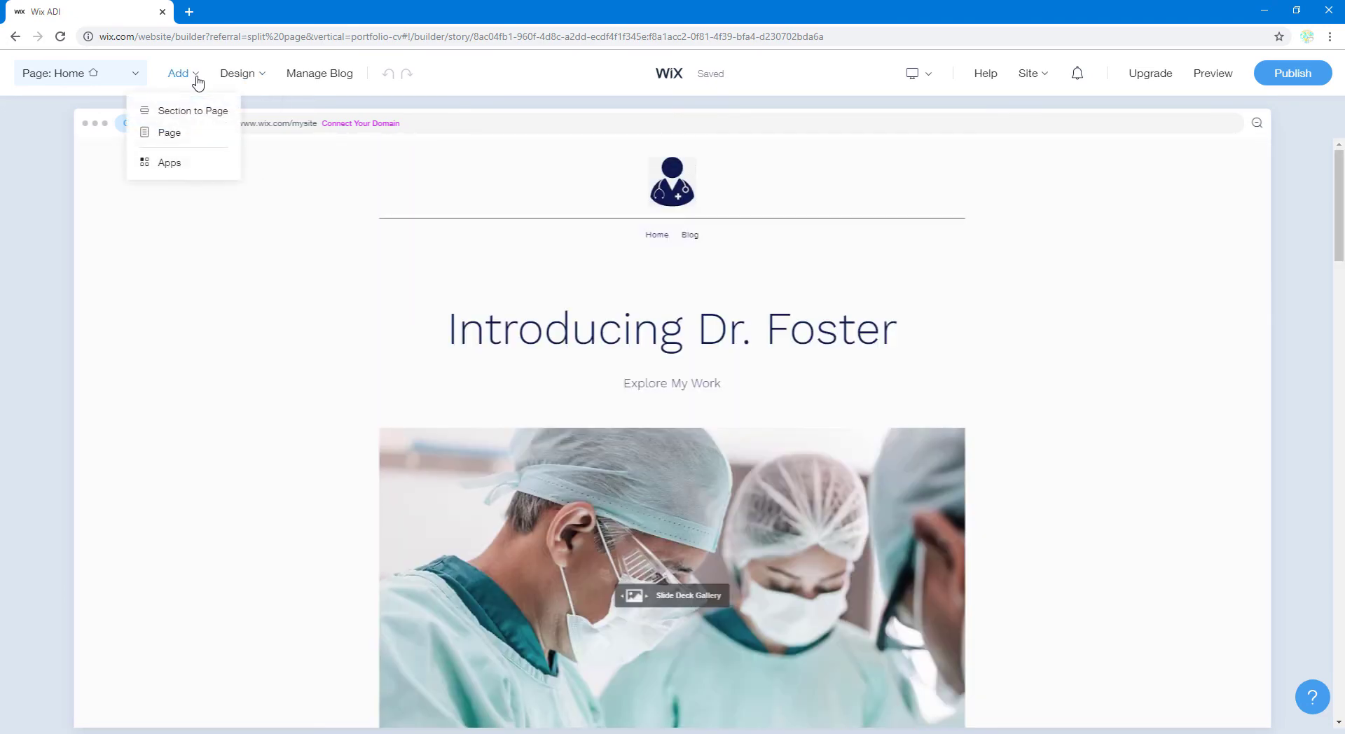
{"action": "left_click", "coordinate": [183, 132]}
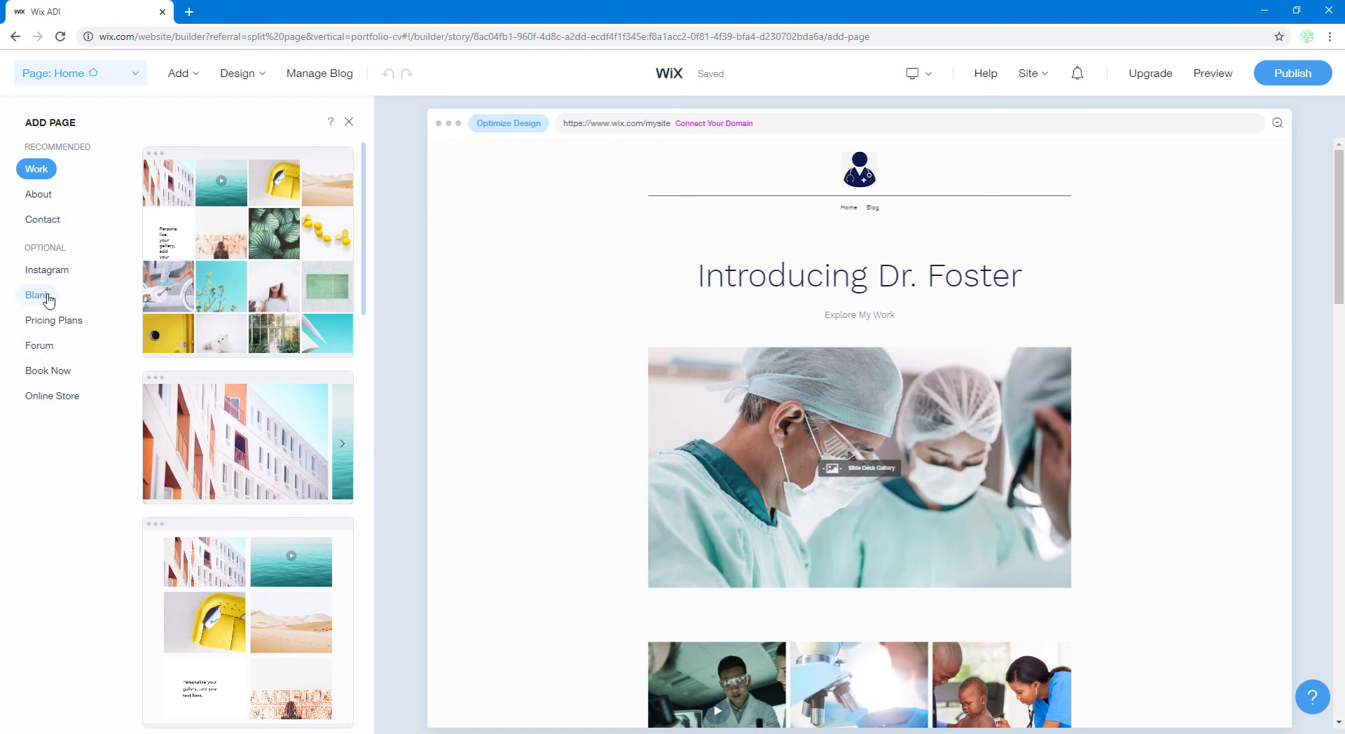
{"action": "left_click", "coordinate": [43, 220]}
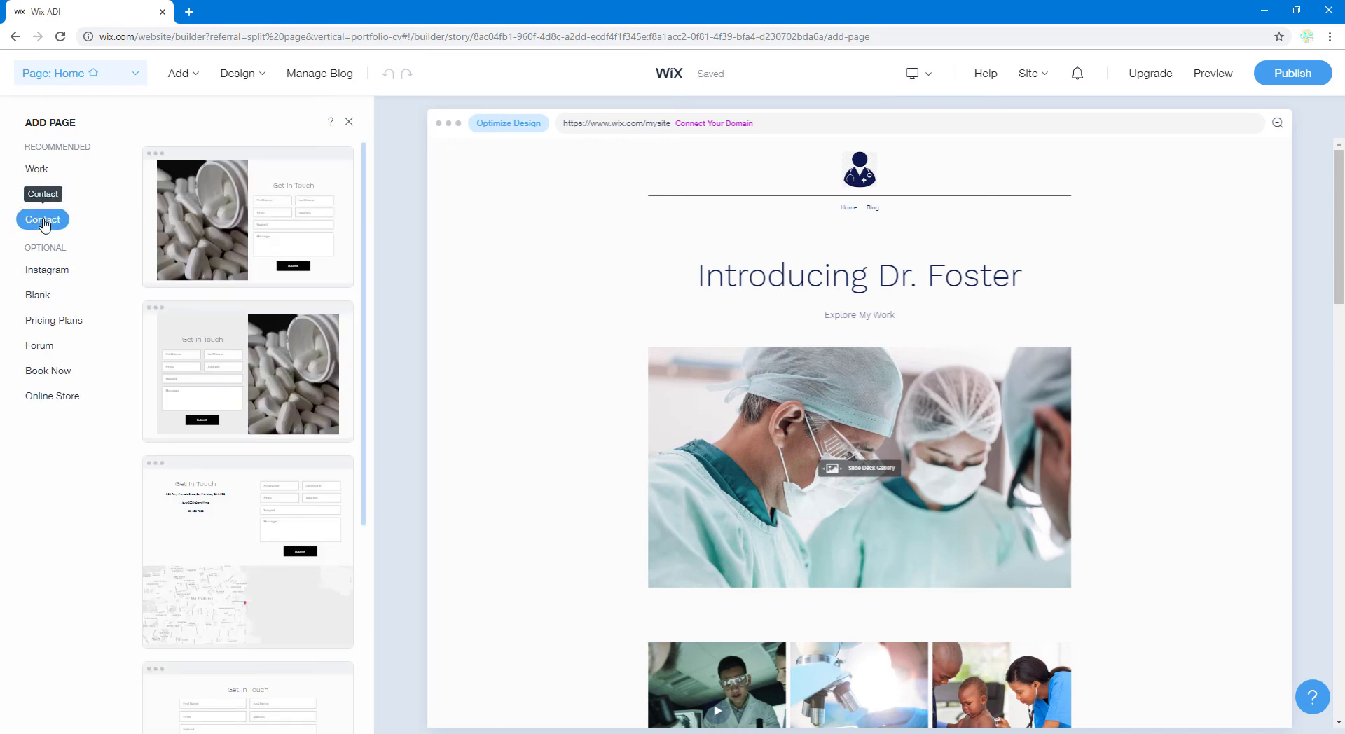
- Add the Contact page layout with the pill bottle photo beside the Get in Touch form and a map below
{"action": "scroll", "coordinate": [257, 326], "scroll_direction": "down", "scroll_amount": 10}
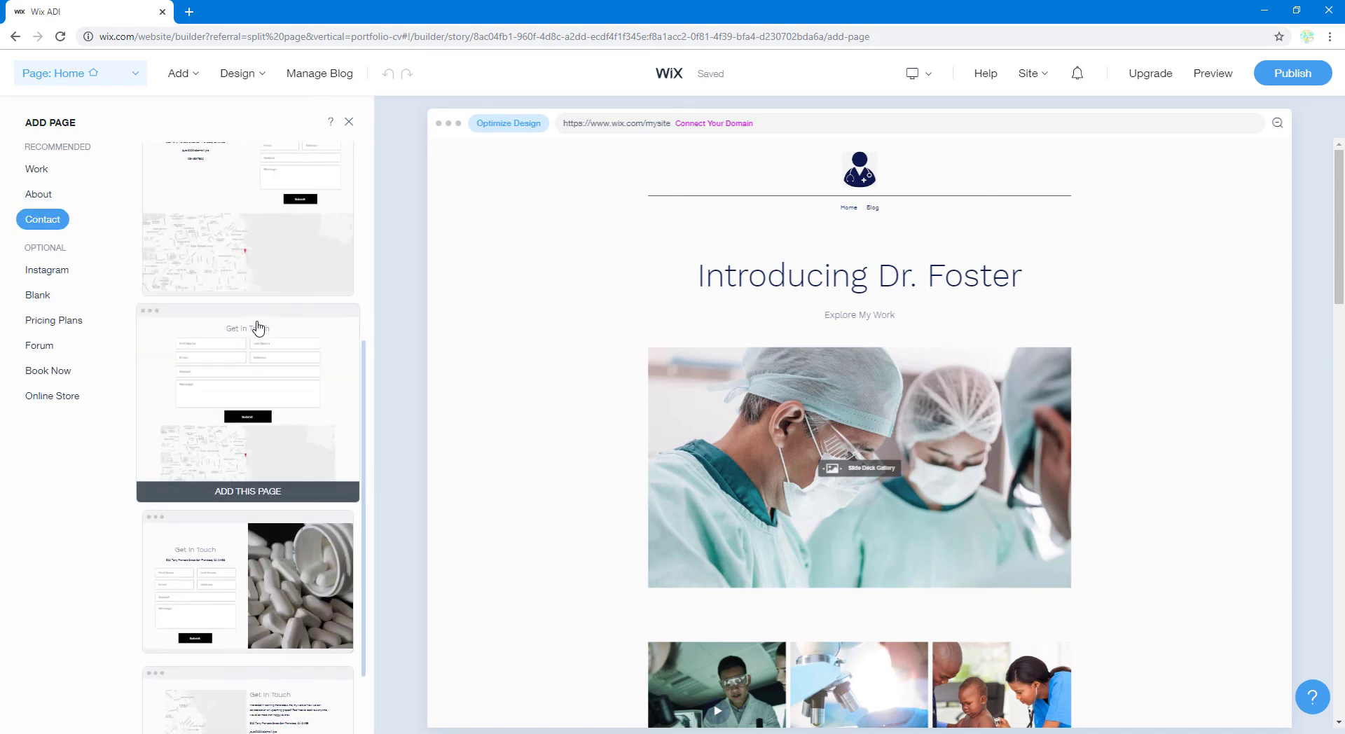
{"action": "scroll", "coordinate": [257, 327], "scroll_direction": "down", "scroll_amount": 5}
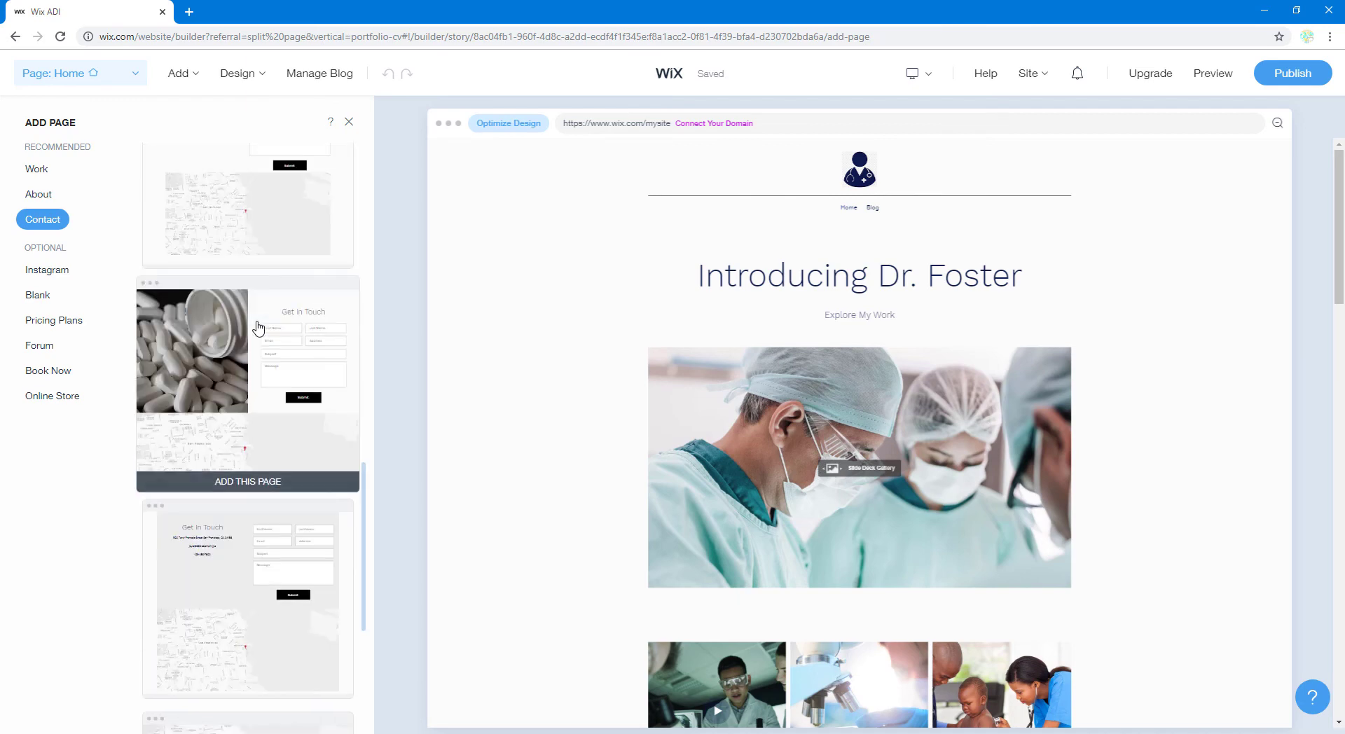
{"action": "scroll", "coordinate": [258, 327], "scroll_direction": "down", "scroll_amount": 5}
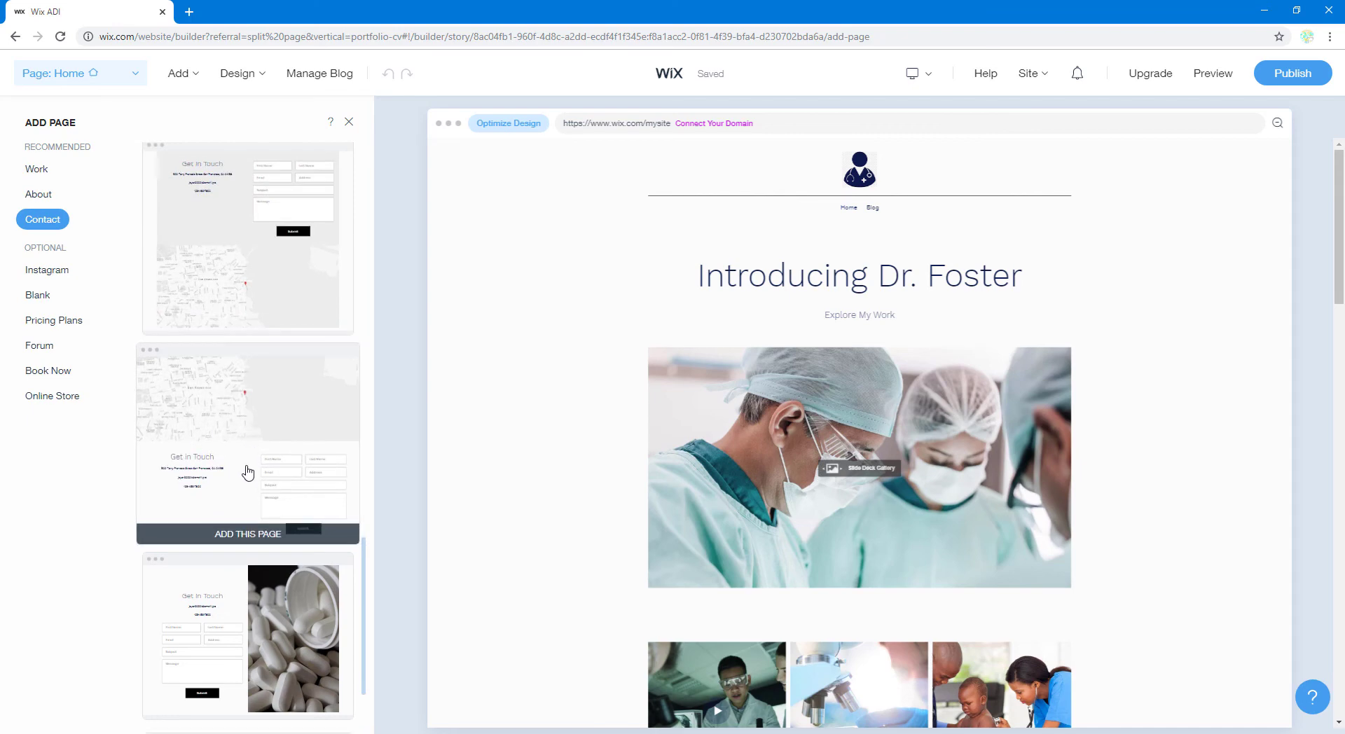
{"action": "scroll", "coordinate": [245, 455], "scroll_direction": "up", "scroll_amount": 1}
{"action": "scroll", "coordinate": [245, 427], "scroll_direction": "up", "scroll_amount": 5}
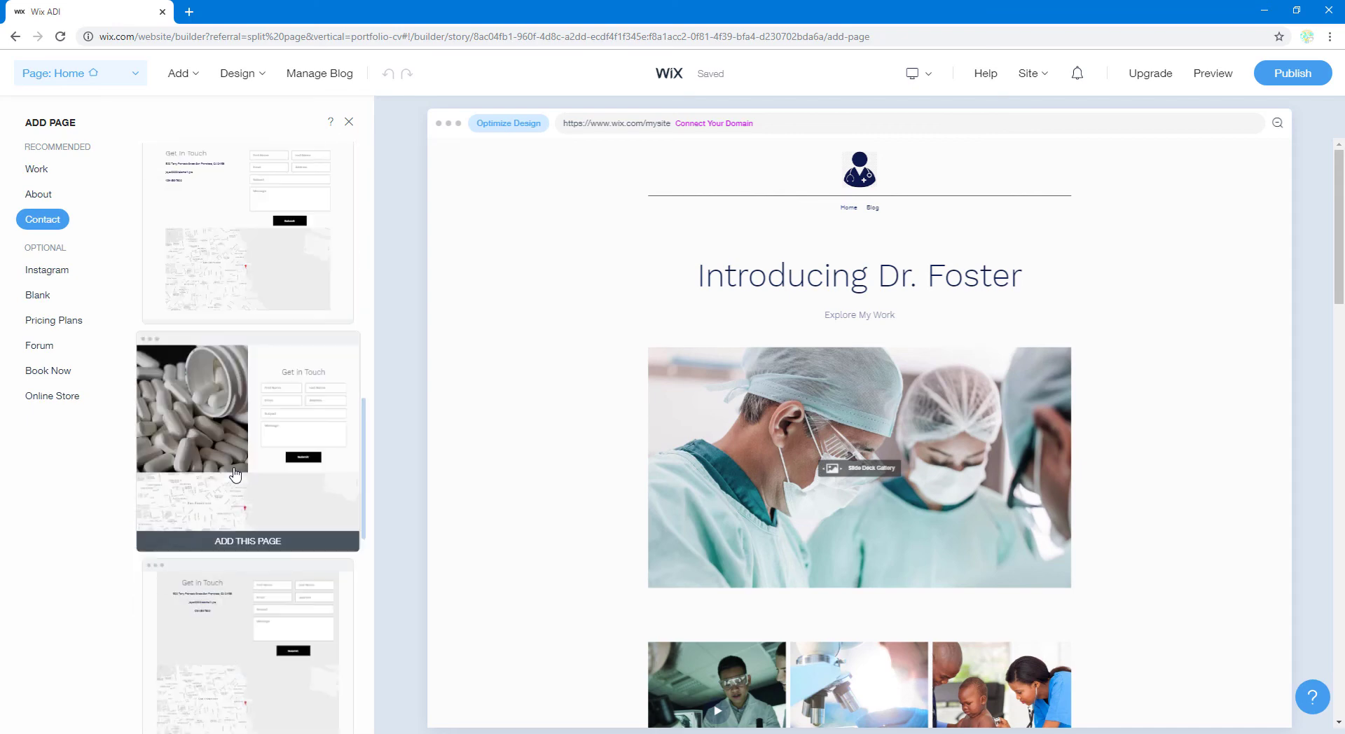
{"action": "scroll", "coordinate": [201, 473], "scroll_direction": "up", "scroll_amount": 4}
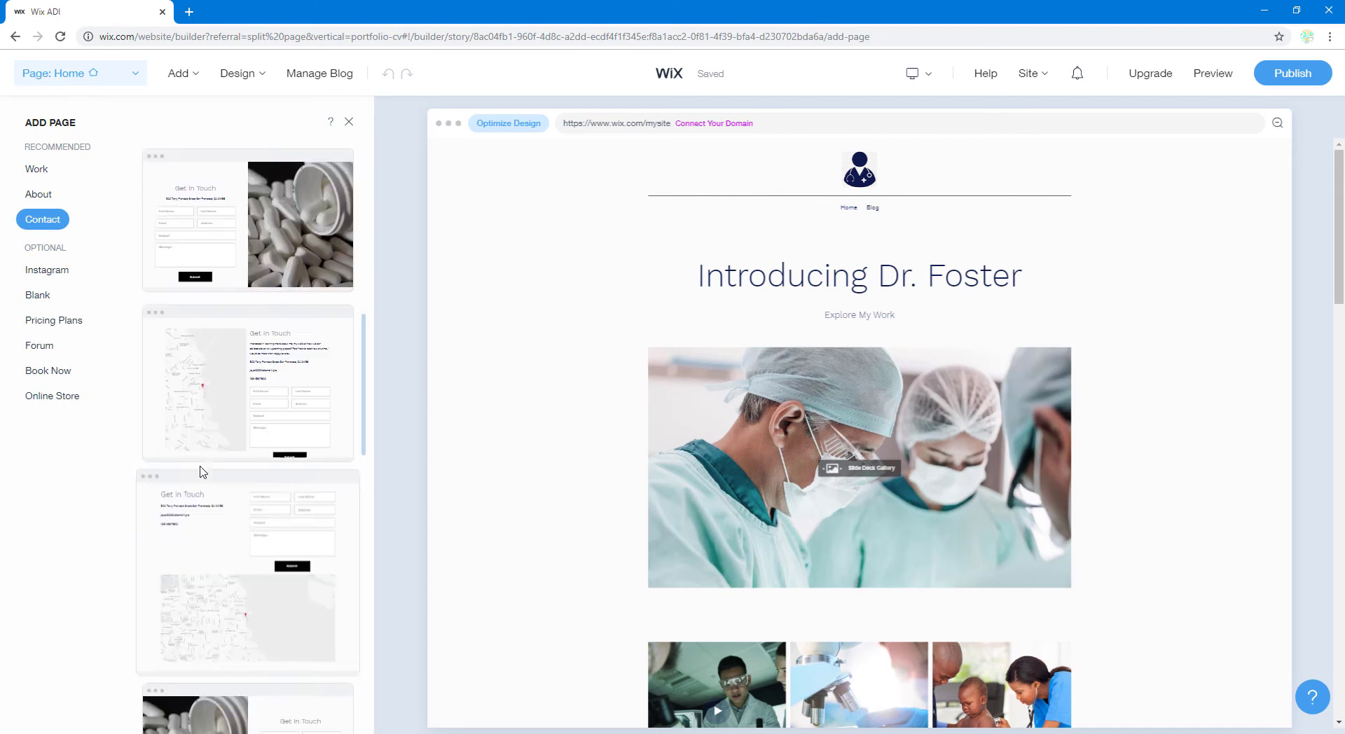
{"action": "scroll", "coordinate": [201, 473], "scroll_direction": "up", "scroll_amount": 3}
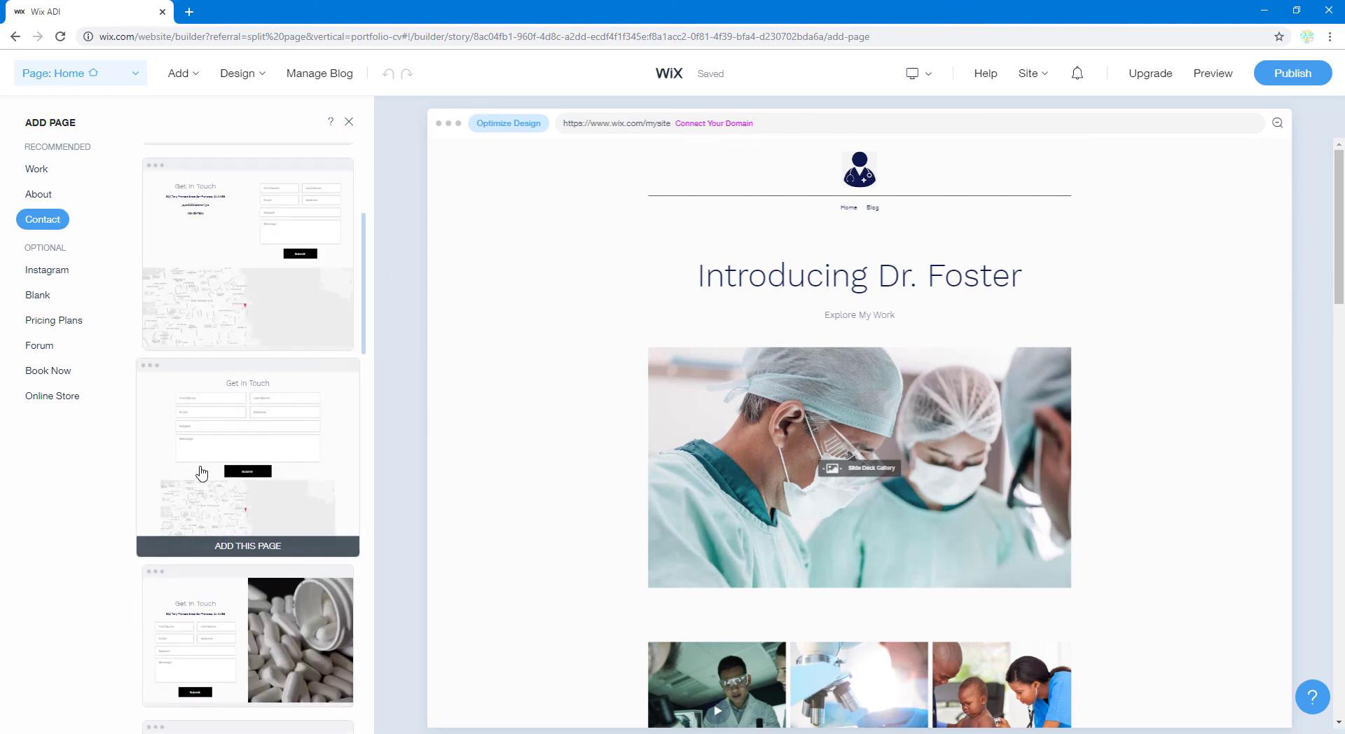
{"action": "scroll", "coordinate": [201, 473], "scroll_direction": "up", "scroll_amount": 3}
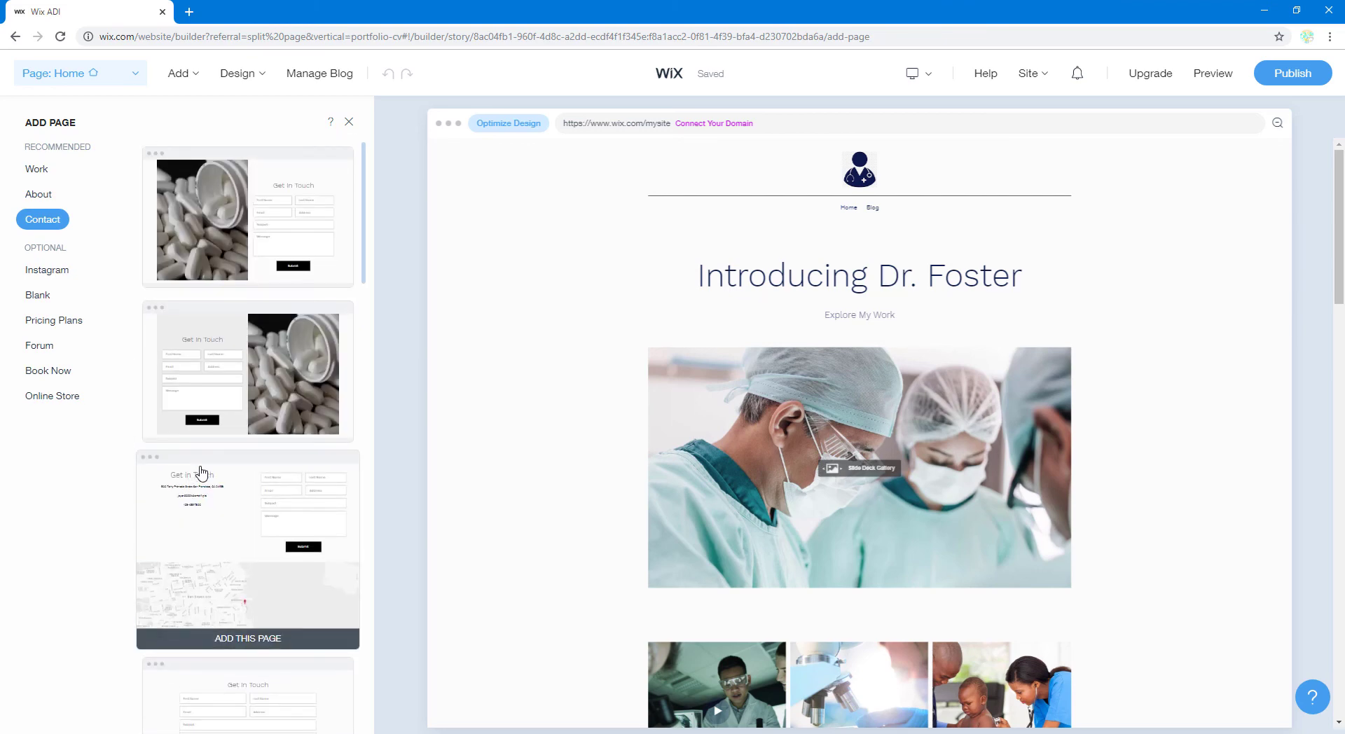
{"action": "scroll", "coordinate": [252, 523], "scroll_direction": "down", "scroll_amount": 8}
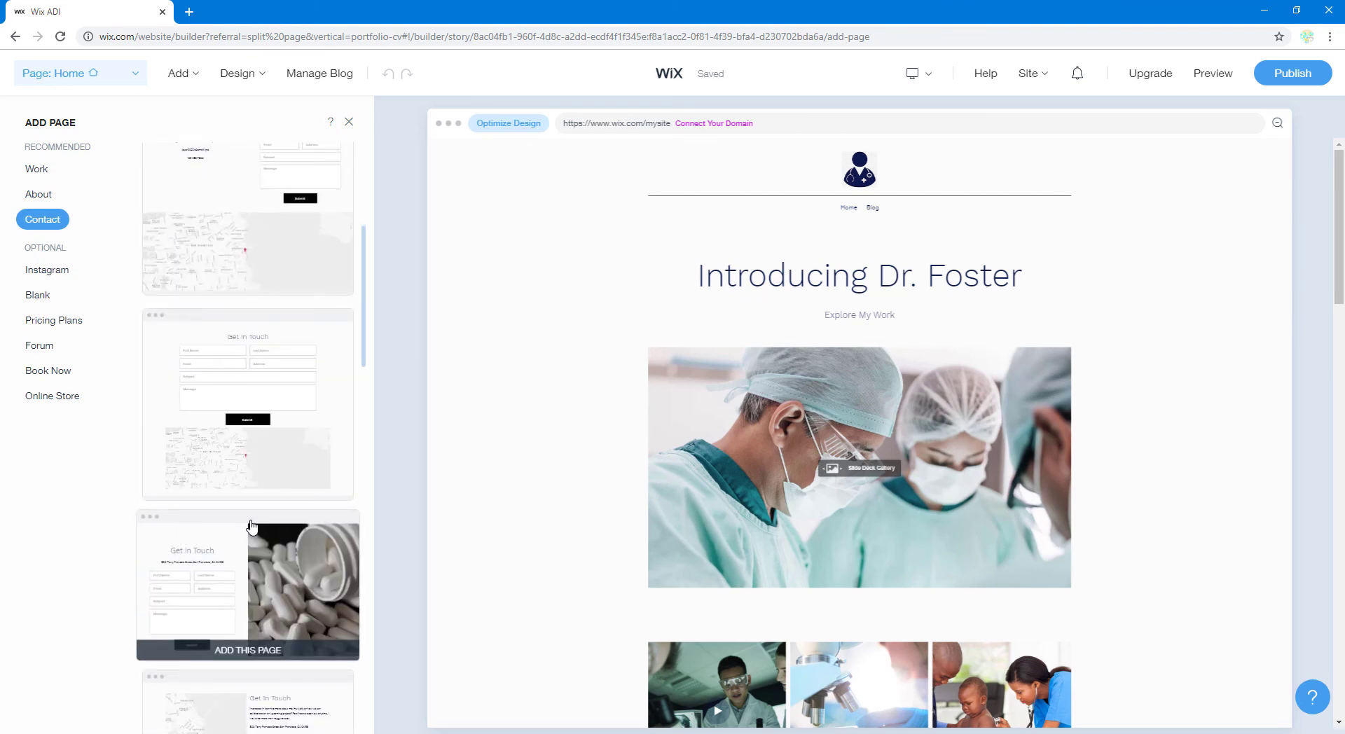
{"action": "mouse_move", "coordinate": [263, 348]}
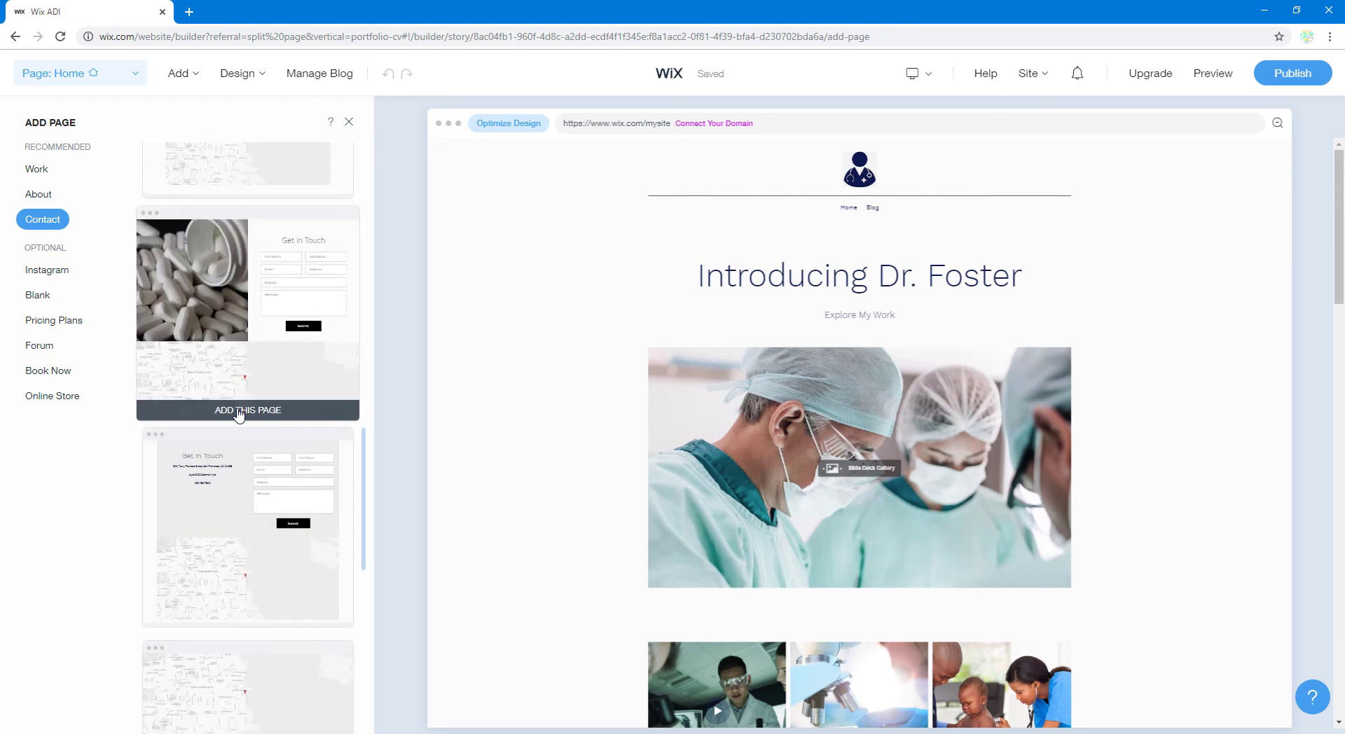
{"action": "left_click", "coordinate": [304, 414]}
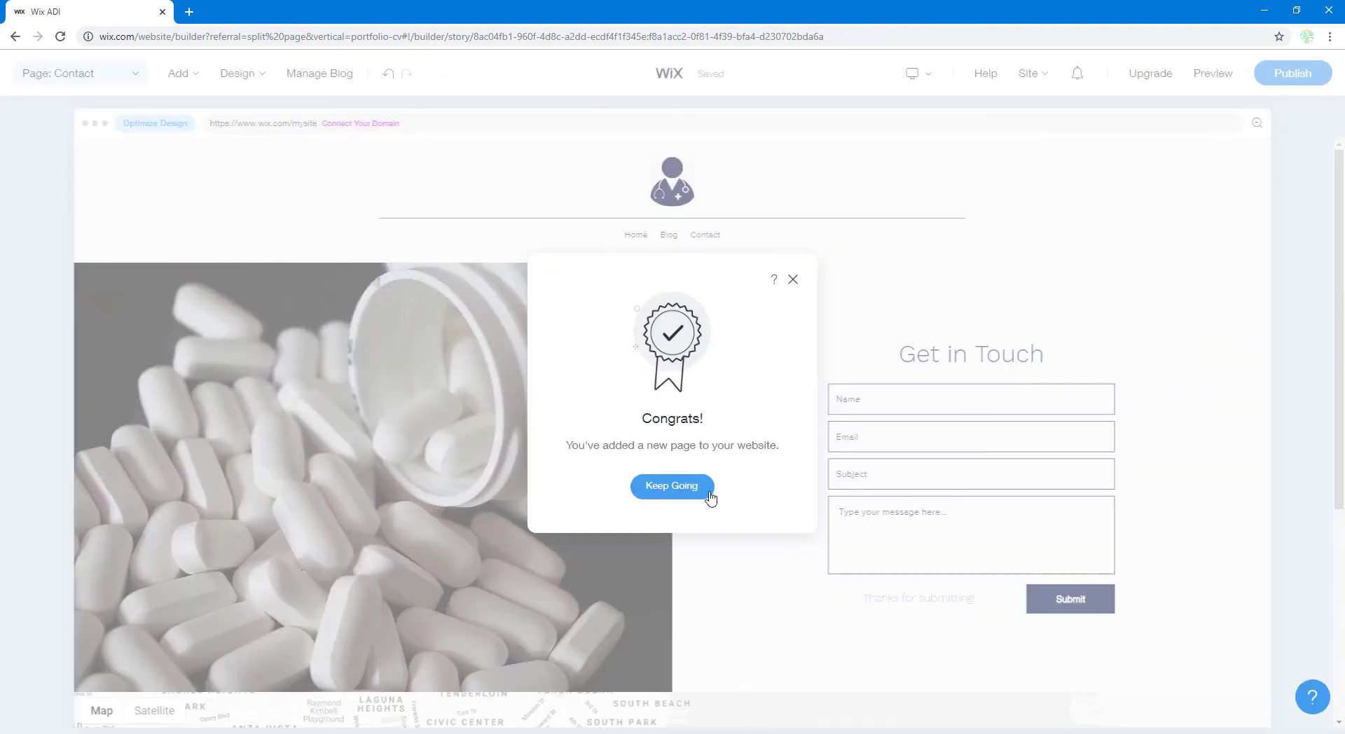
{"action": "left_click", "coordinate": [793, 279]}
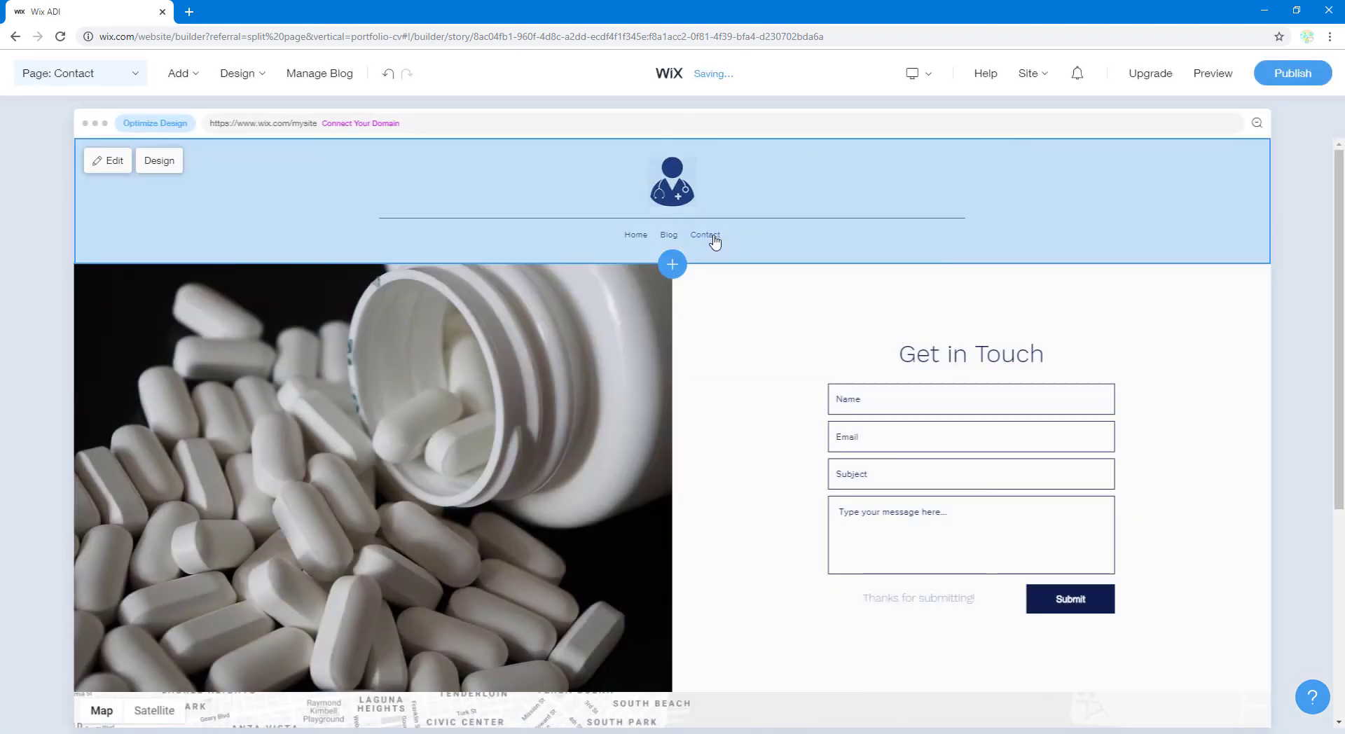
- Rename the Contact item in the header's site menu to "Contact Us" and place it between Home and Blog
{"action": "left_click", "coordinate": [714, 239]}
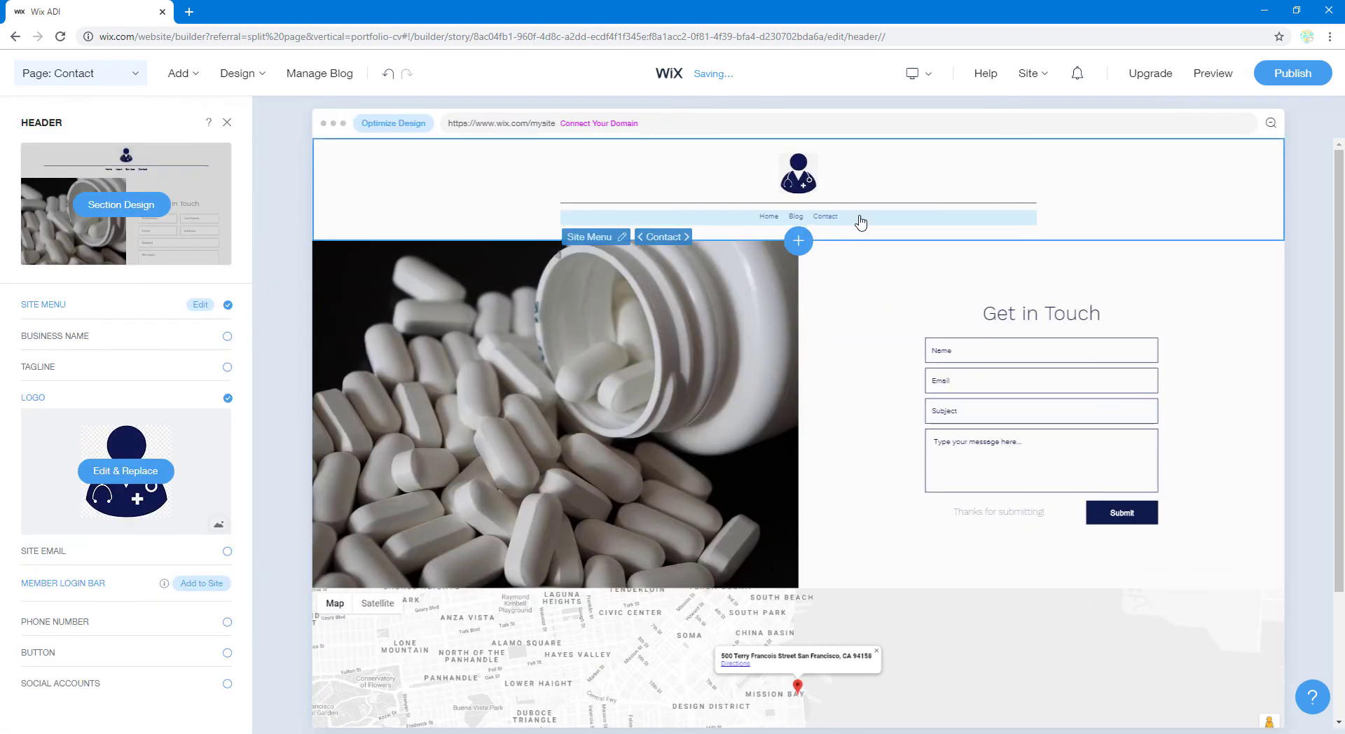
{"action": "left_click", "coordinate": [589, 236]}
{"action": "left_click", "coordinate": [597, 270]}
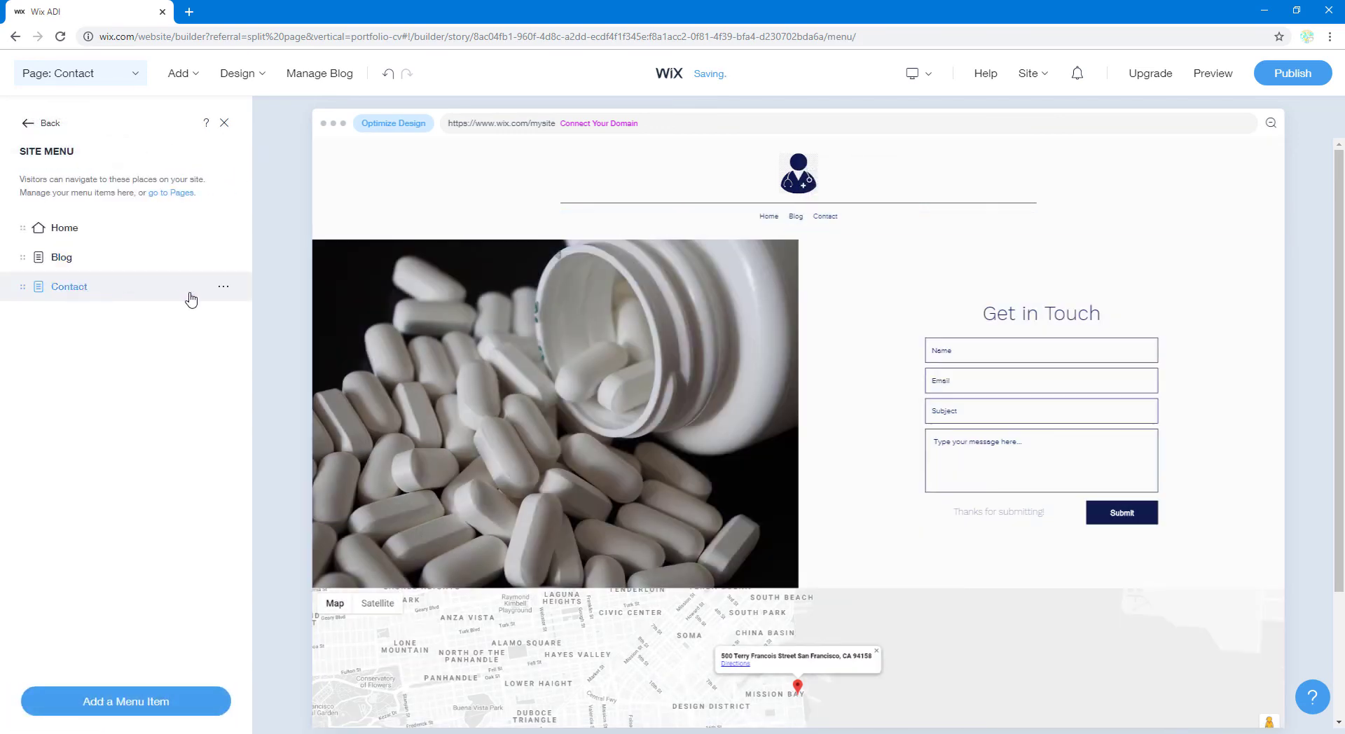
{"action": "left_click", "coordinate": [224, 287]}
{"action": "left_click", "coordinate": [261, 245]}
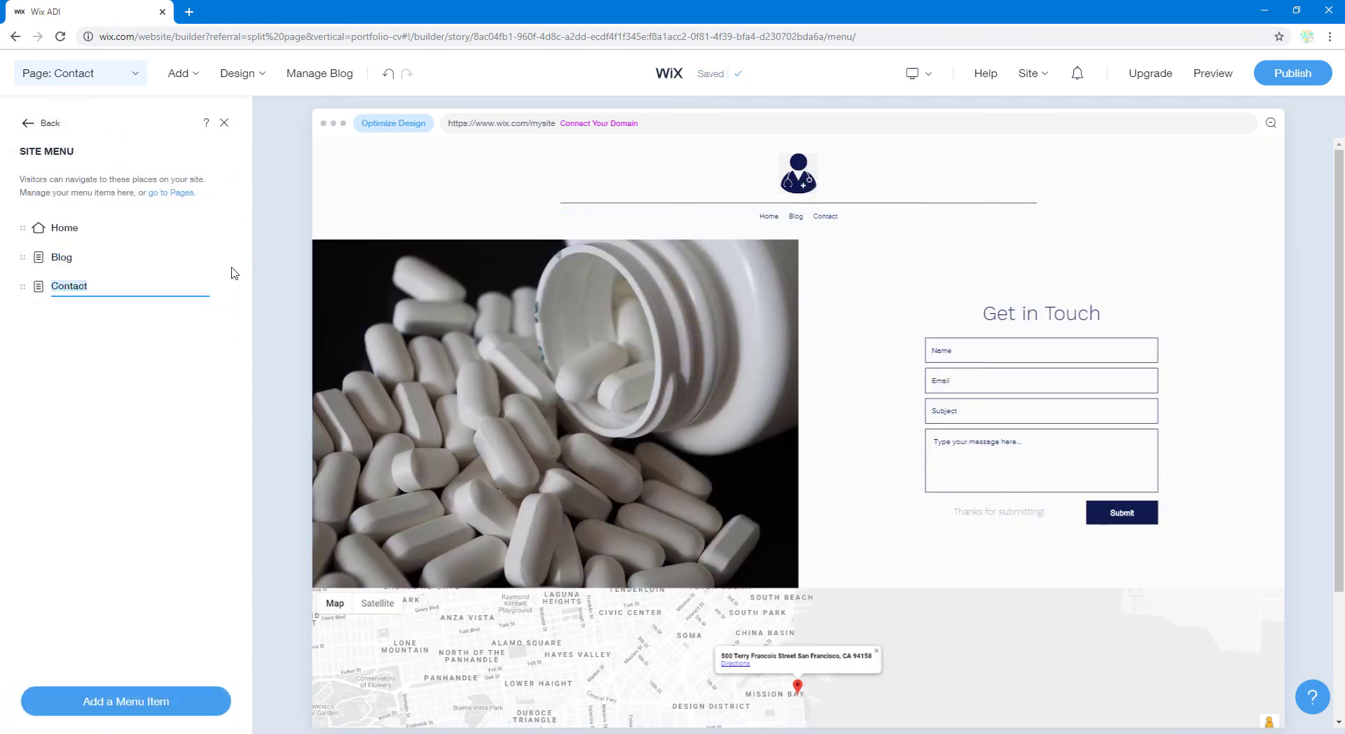
{"action": "left_click", "coordinate": [147, 284]}
{"action": "key", "text": "Return"}
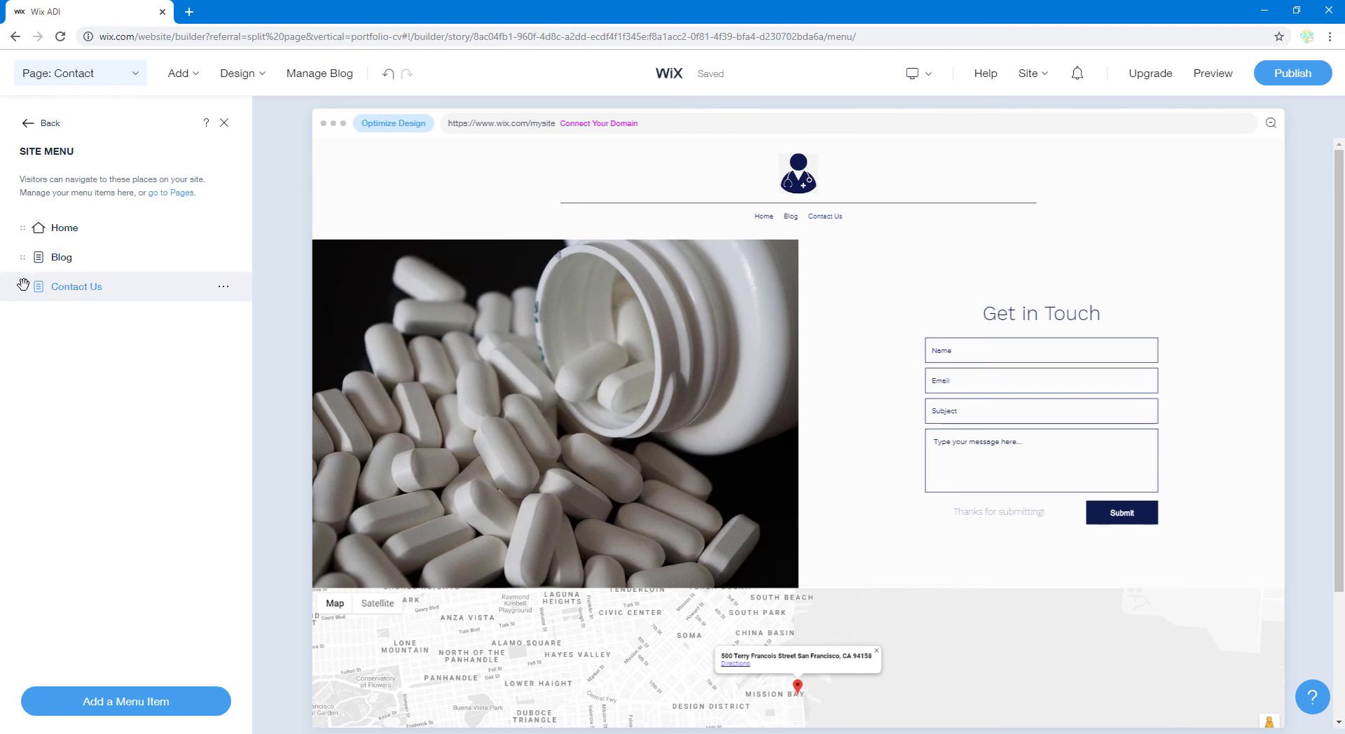
{"action": "left_click_drag", "start_coordinate": [25, 287], "coordinate": [30, 263]}
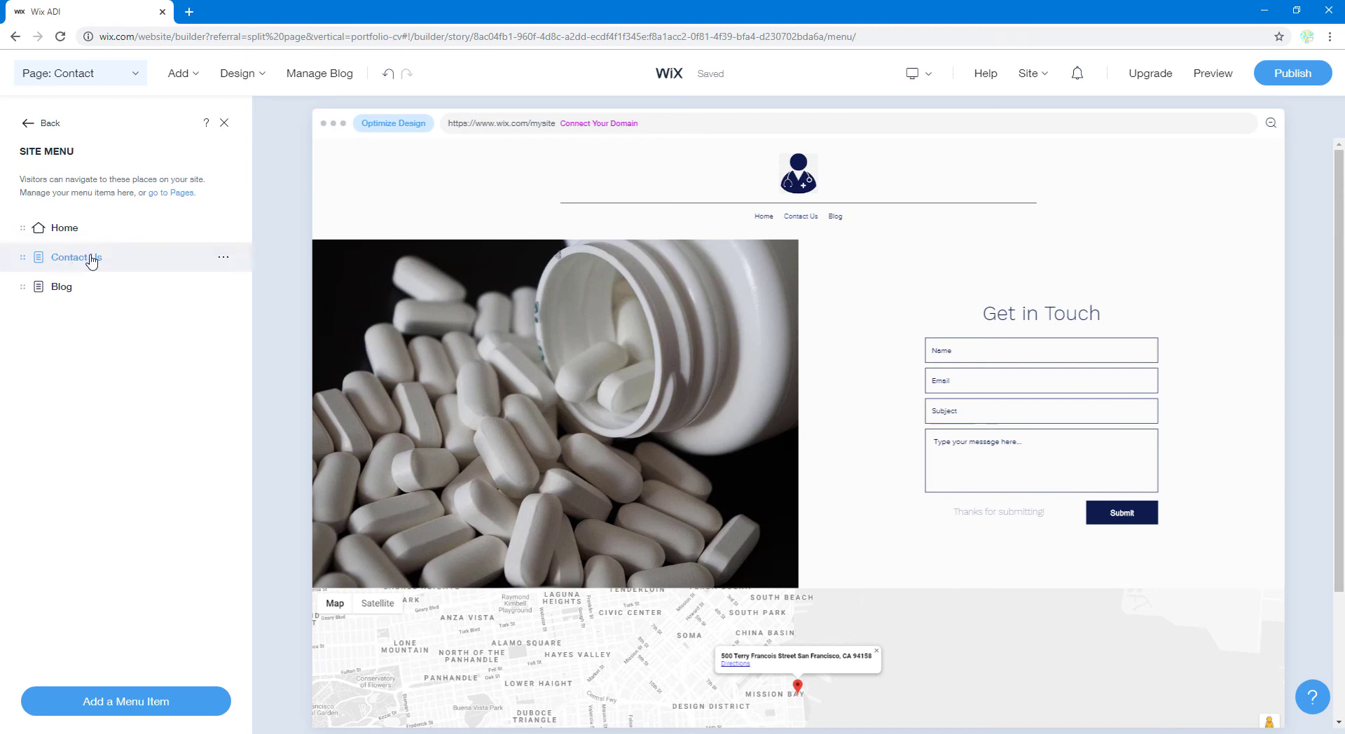
{"action": "left_click", "coordinate": [224, 125]}
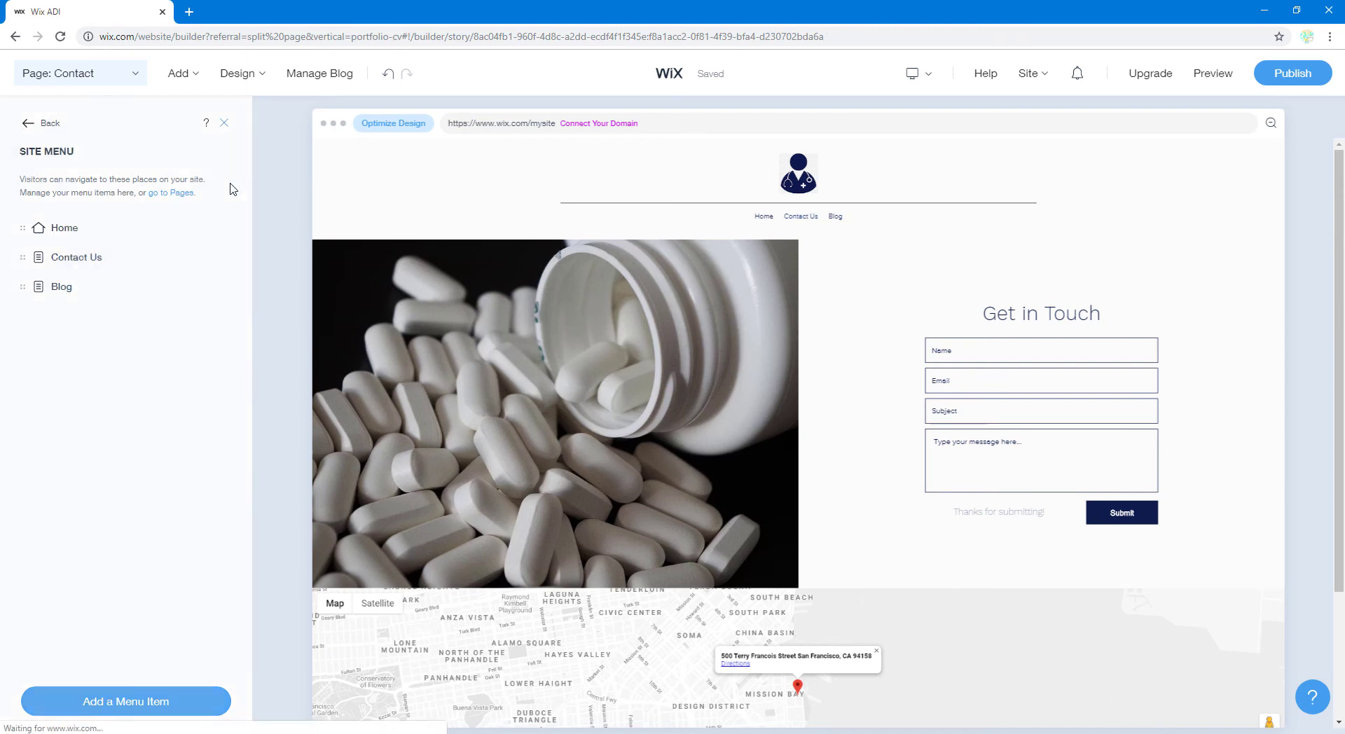
- Look over the Contact page, open its contact section for editing and examine the section's content options
{"action": "scroll", "coordinate": [695, 579], "scroll_direction": "down", "scroll_amount": 5}
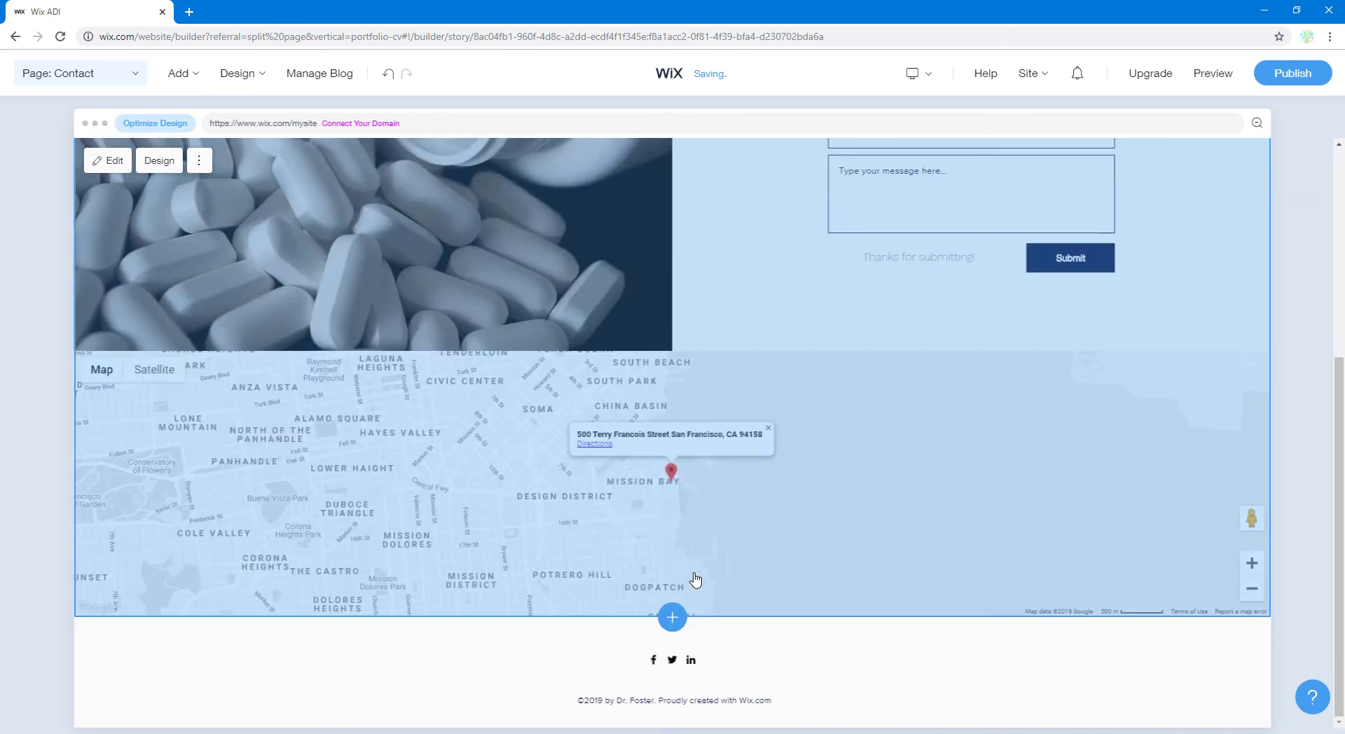
{"action": "scroll", "coordinate": [695, 578], "scroll_direction": "up", "scroll_amount": 3}
{"action": "scroll", "coordinate": [694, 578], "scroll_direction": "up", "scroll_amount": 3}
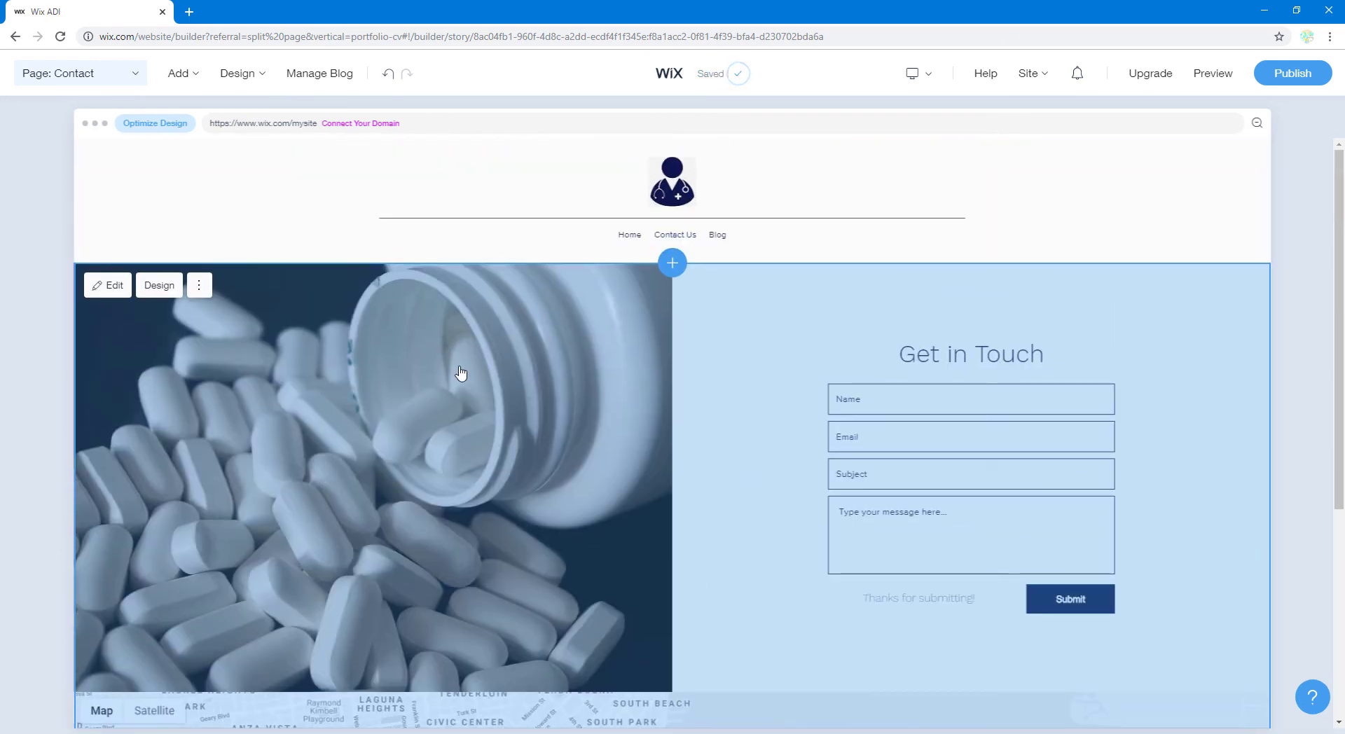
{"action": "left_click", "coordinate": [517, 381]}
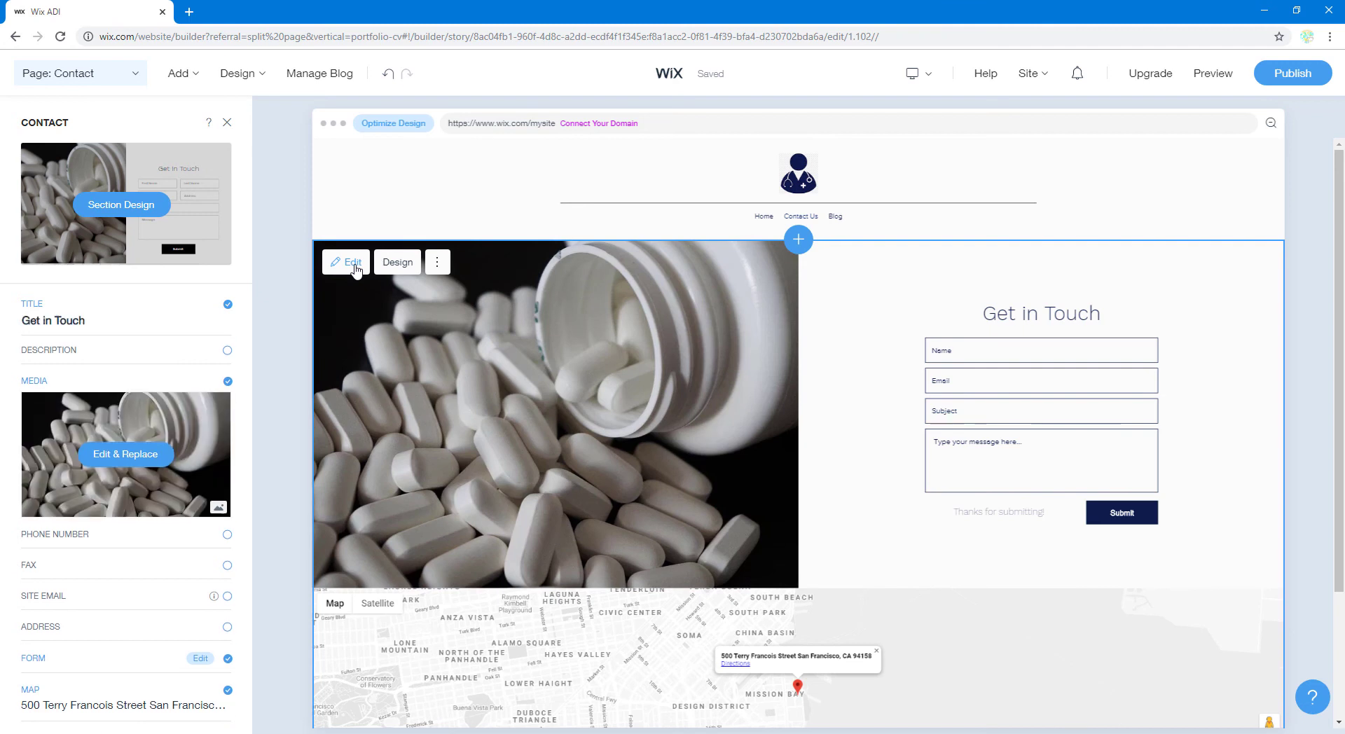
{"action": "left_click", "coordinate": [438, 263]}
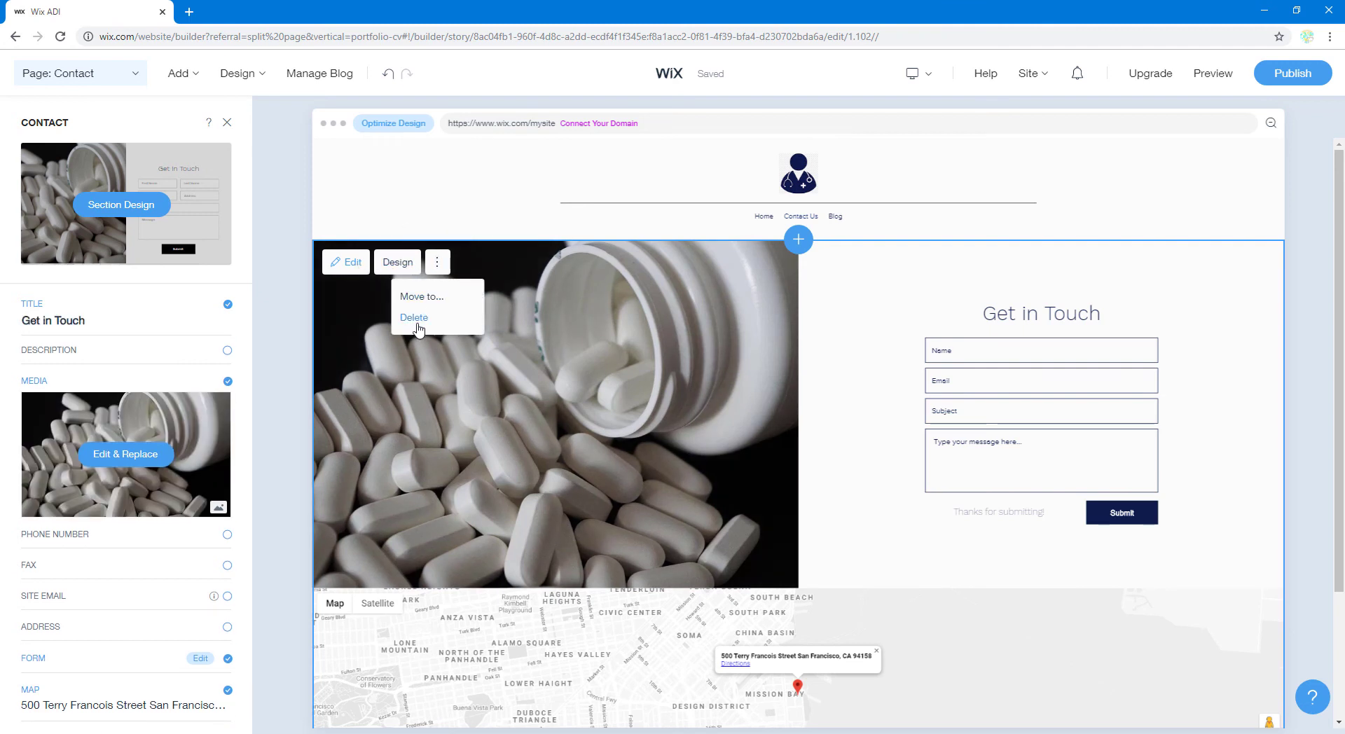
{"action": "left_click", "coordinate": [348, 266]}
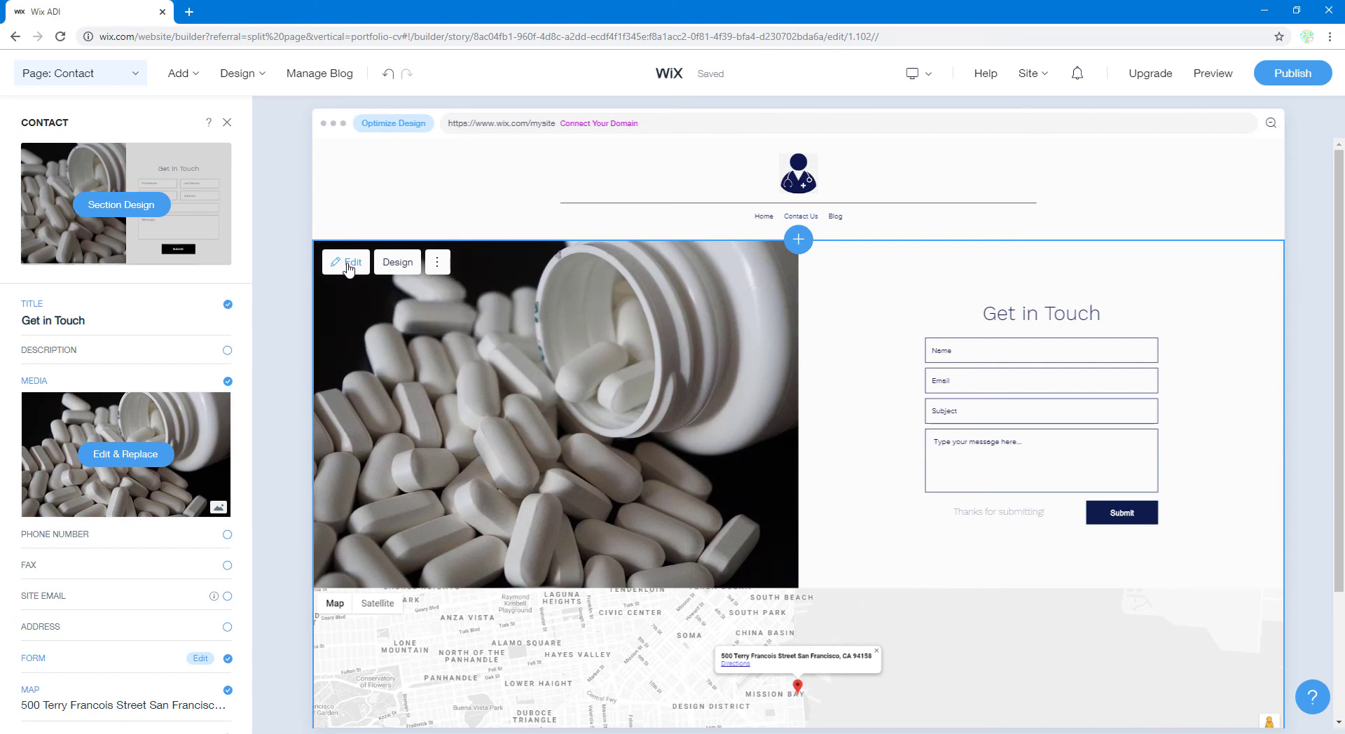
{"action": "scroll", "coordinate": [83, 529], "scroll_direction": "down", "scroll_amount": 1}
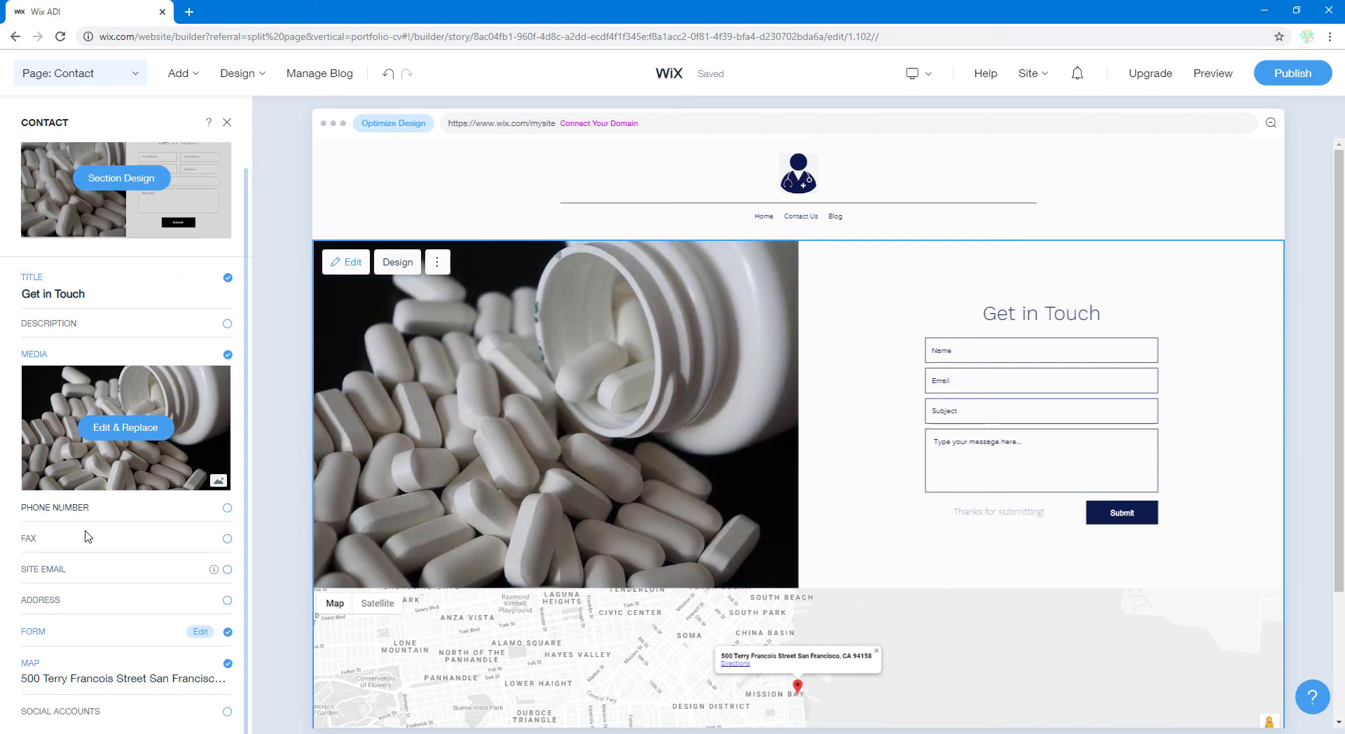
{"action": "scroll", "coordinate": [88, 530], "scroll_direction": "up", "scroll_amount": 1}
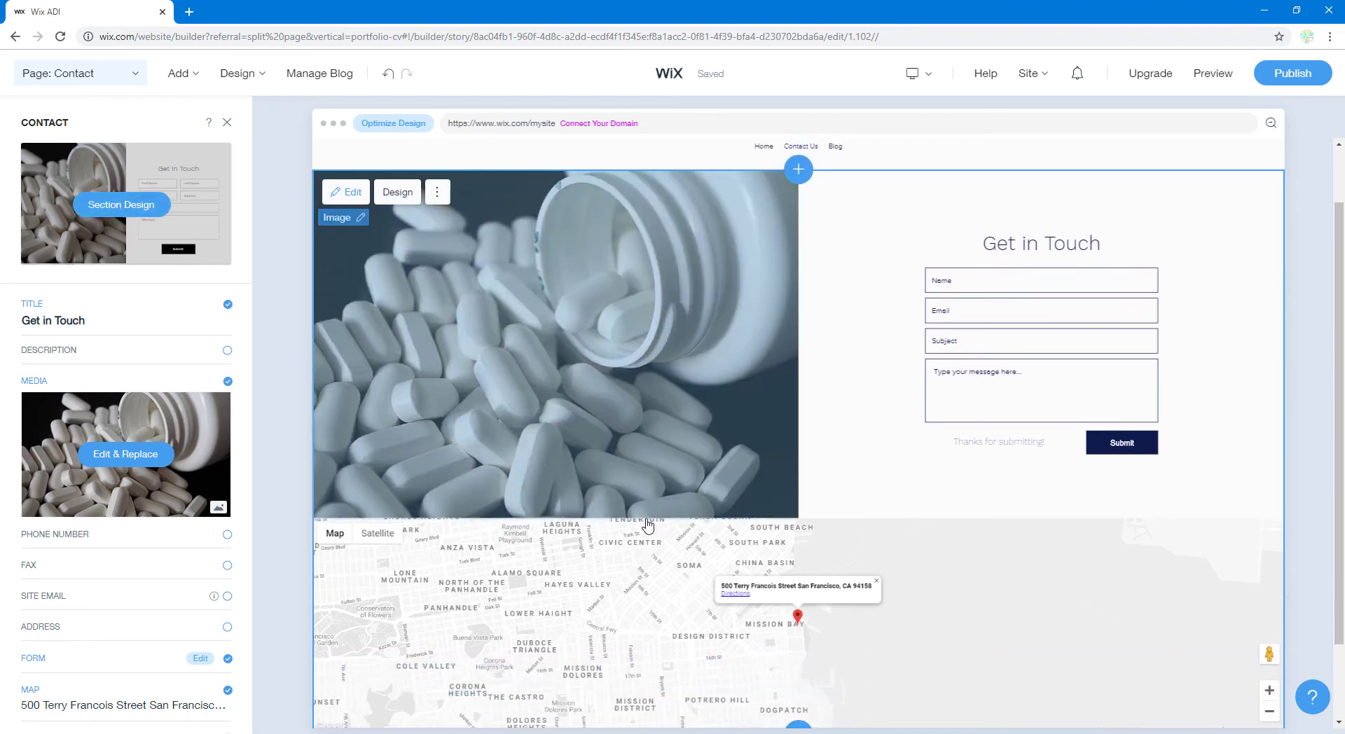
{"action": "scroll", "coordinate": [141, 493], "scroll_direction": "down", "scroll_amount": 1}
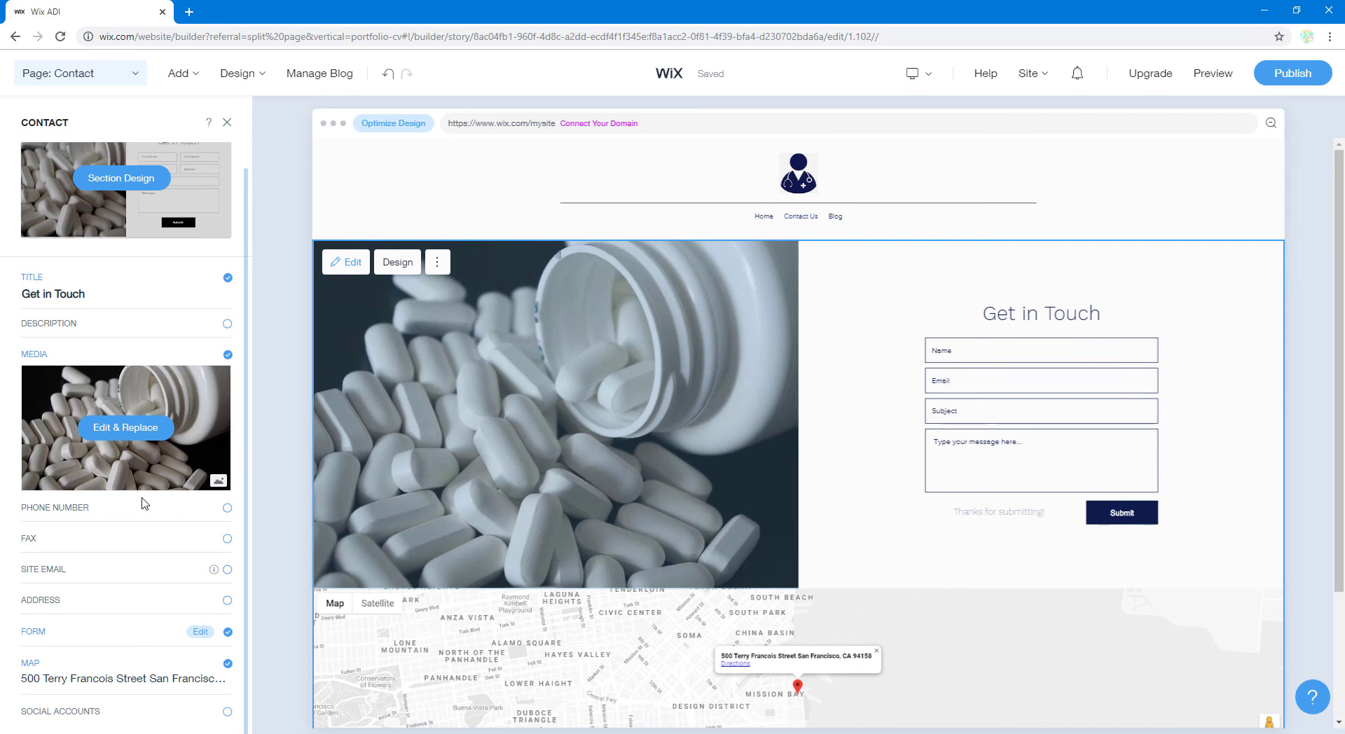
{"action": "scroll", "coordinate": [145, 503], "scroll_direction": "up", "scroll_amount": 1}
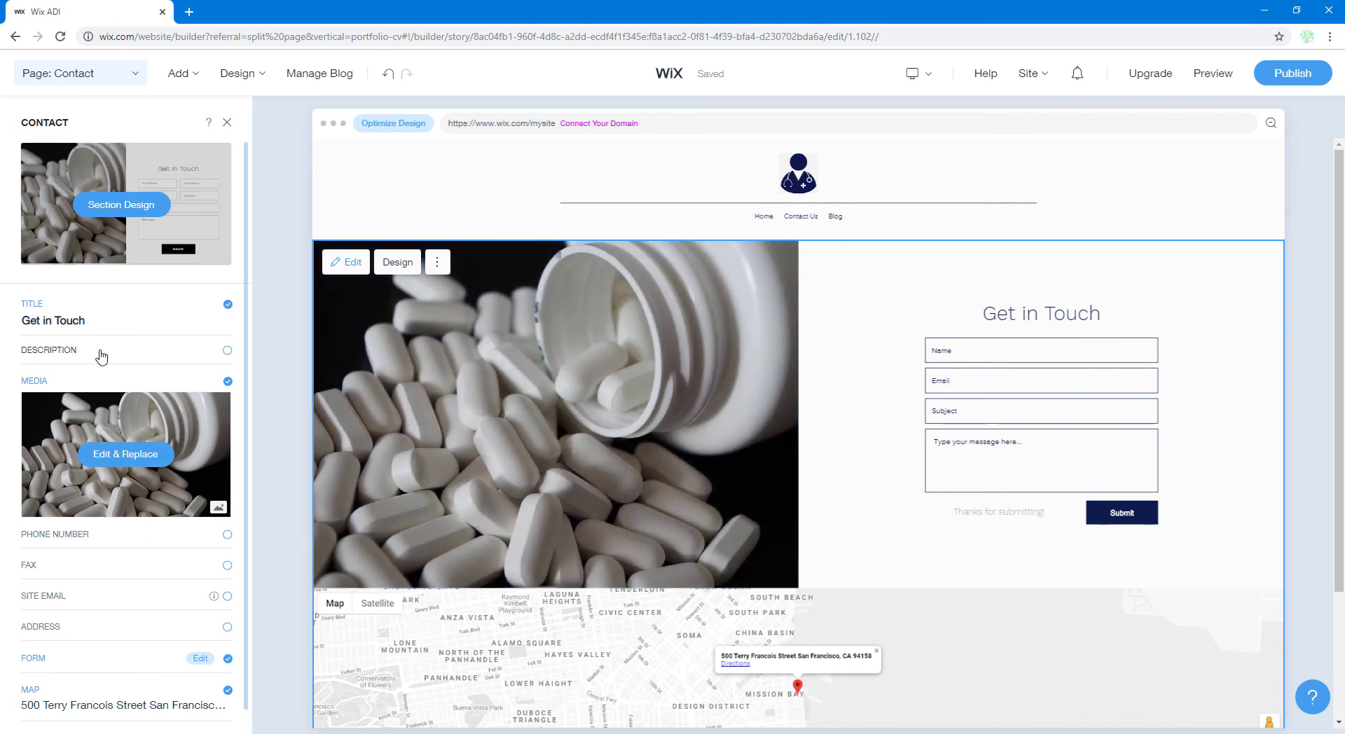
- Change the contact section's title to "Contact us Now!"
{"action": "left_click", "coordinate": [92, 321]}
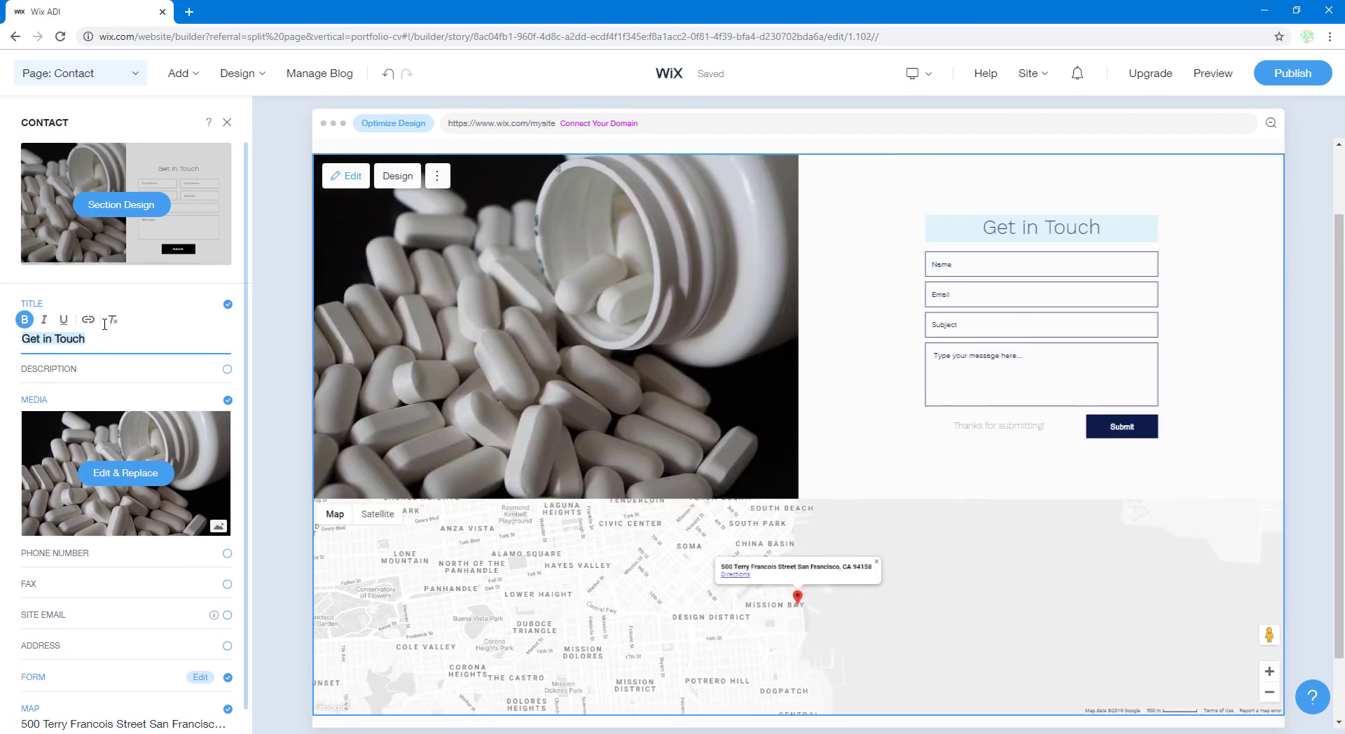
{"action": "left_click_drag", "start_coordinate": [108, 339], "coordinate": [6, 340]}
{"action": "type", "text": "Conta"}
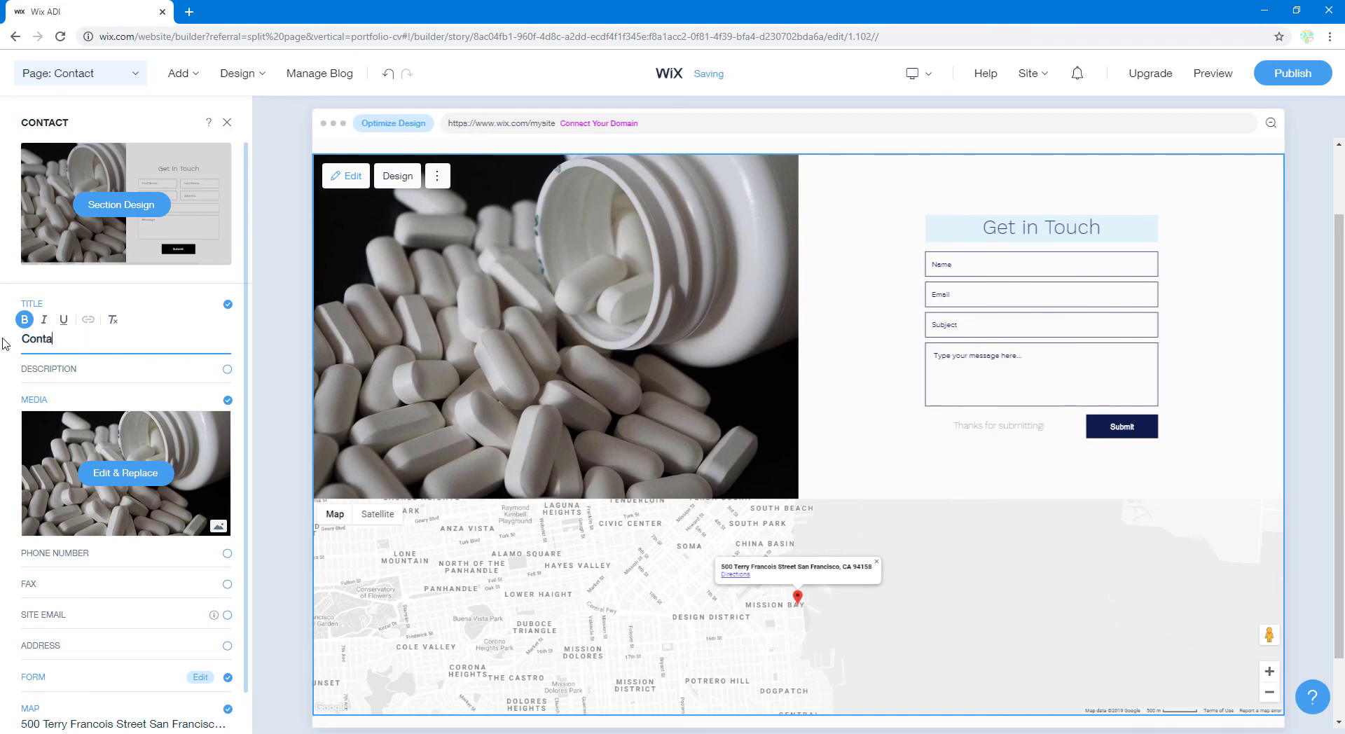
{"action": "type", "text": "ct su"}
{"action": "key", "text": "BackSpace"}
{"action": "key", "text": "BackSpace"}
{"action": "key", "text": "BackSpace"}
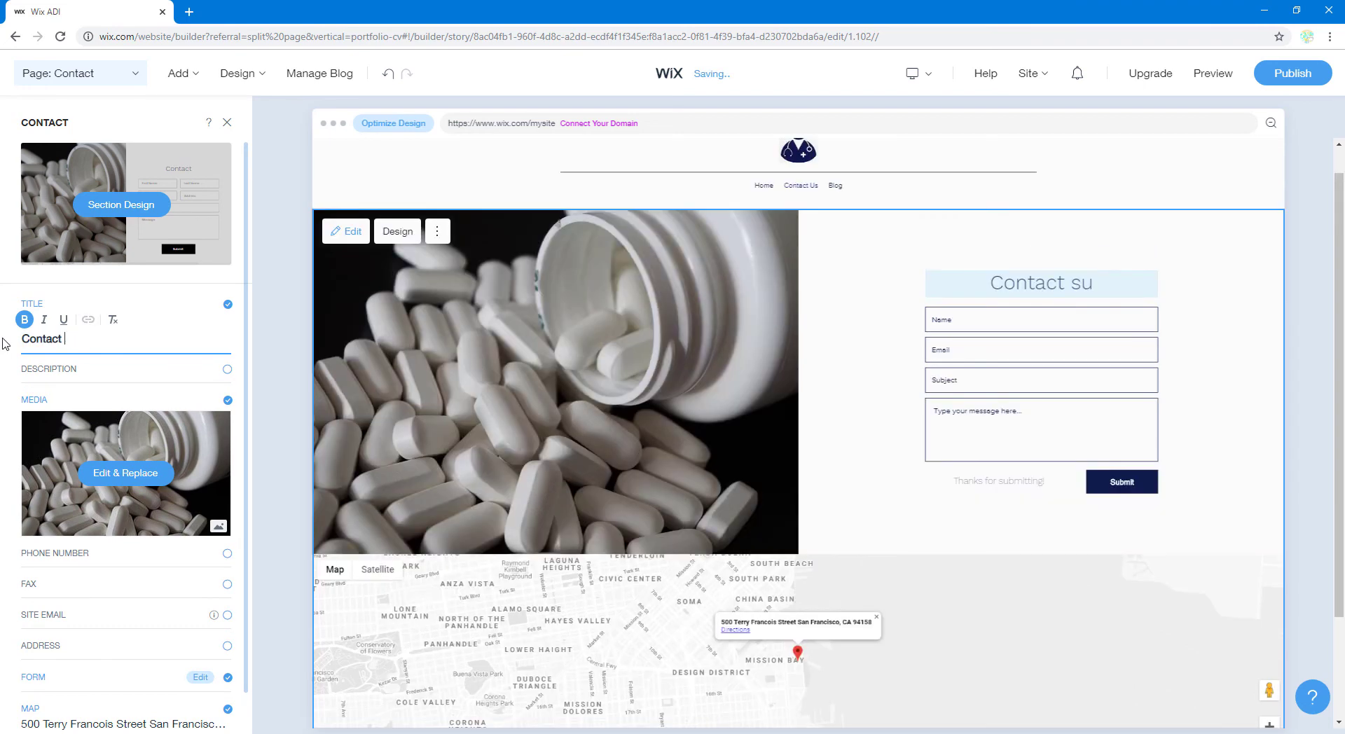
{"action": "type", "text": "us Now!"}
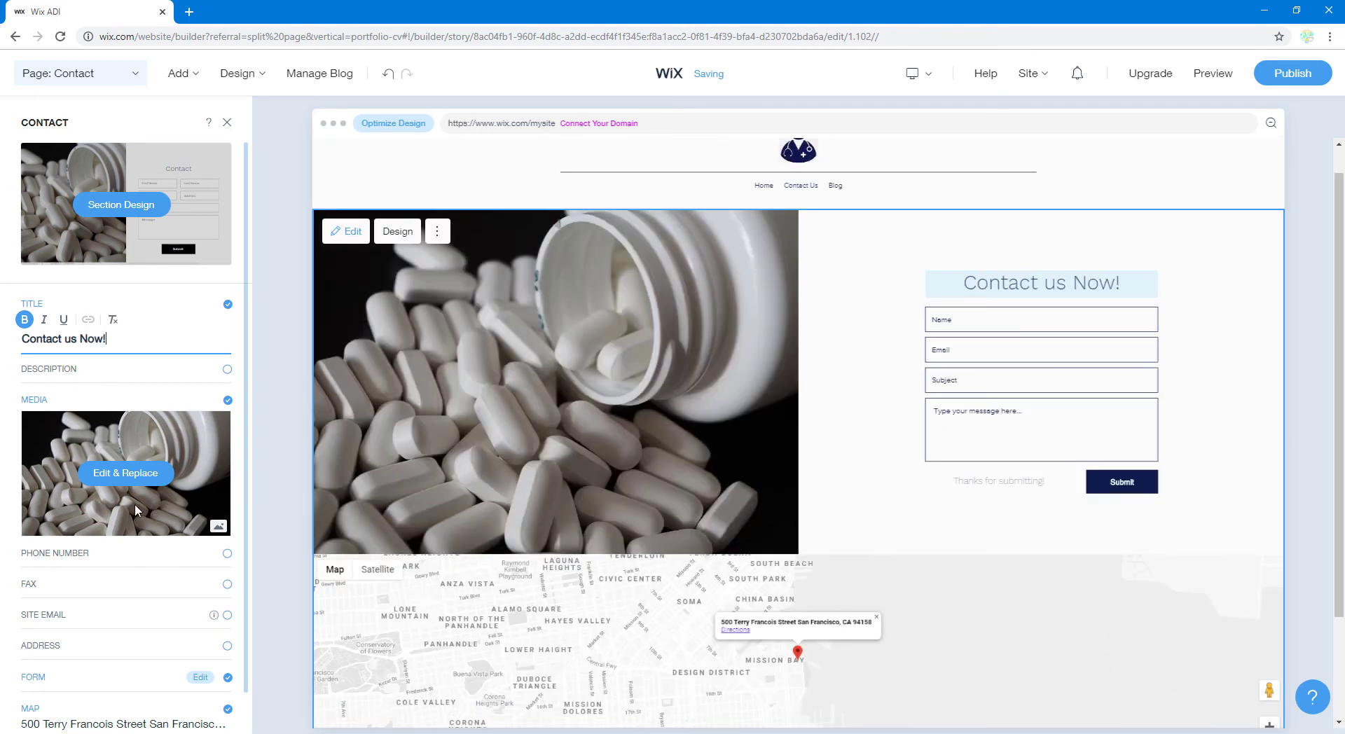
- Replace the contact section's pill bottle photo with the recommended "Doctor Analyzing X-Rays" image and close the section settings
{"action": "scroll", "coordinate": [127, 494], "scroll_direction": "down", "scroll_amount": 1}
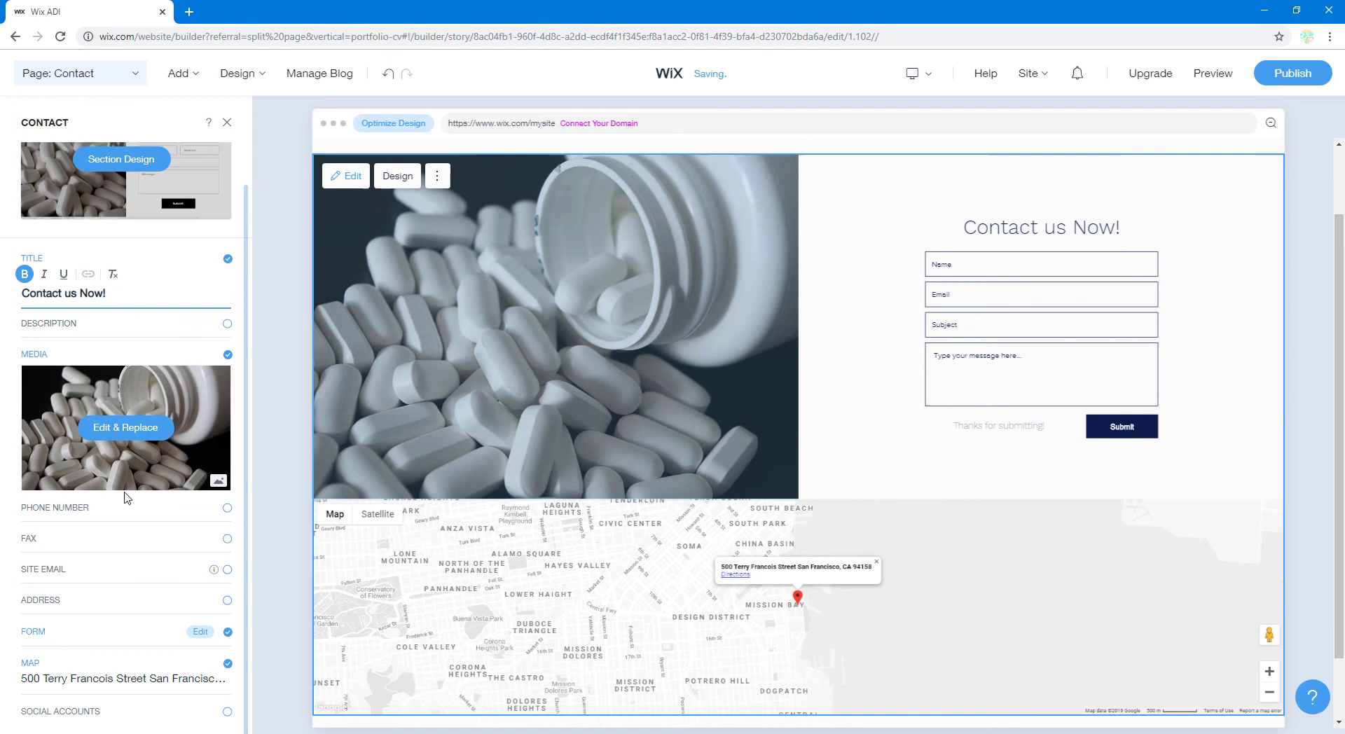
{"action": "left_click", "coordinate": [126, 429]}
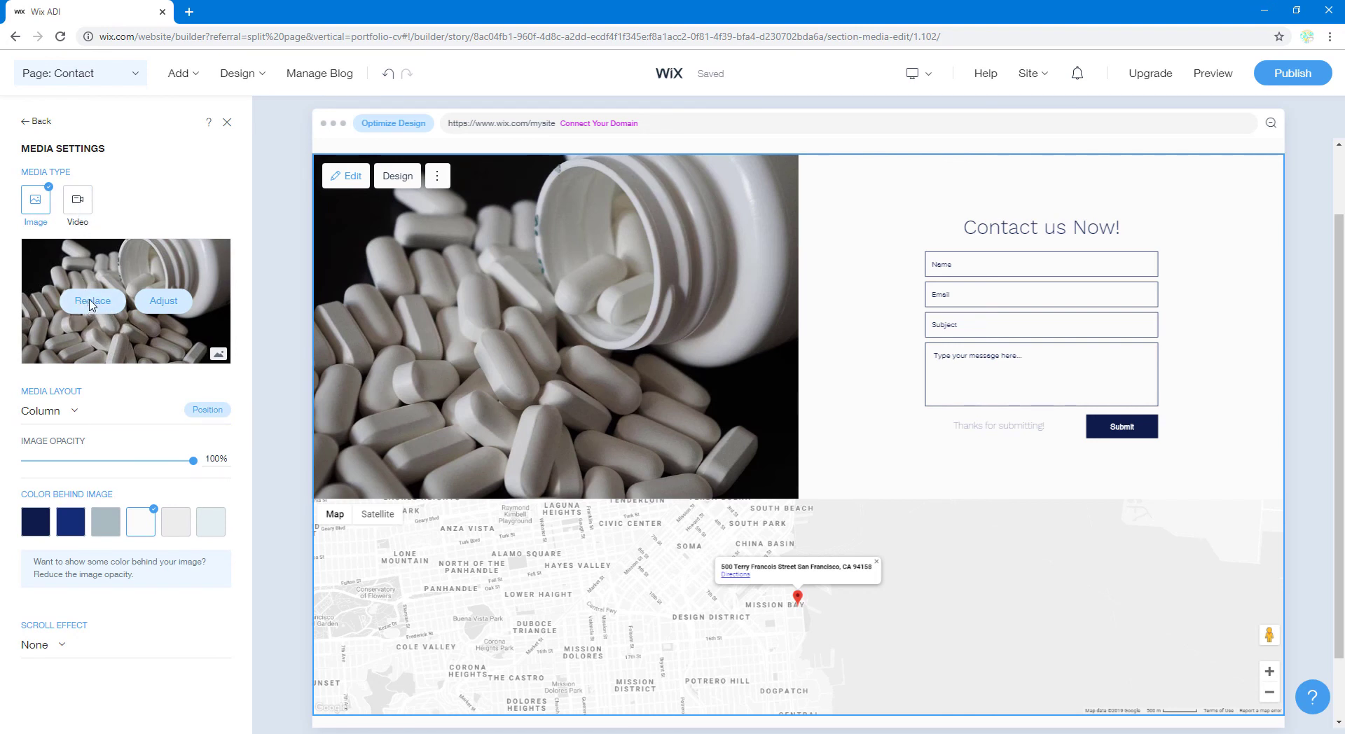
{"action": "left_click", "coordinate": [91, 302]}
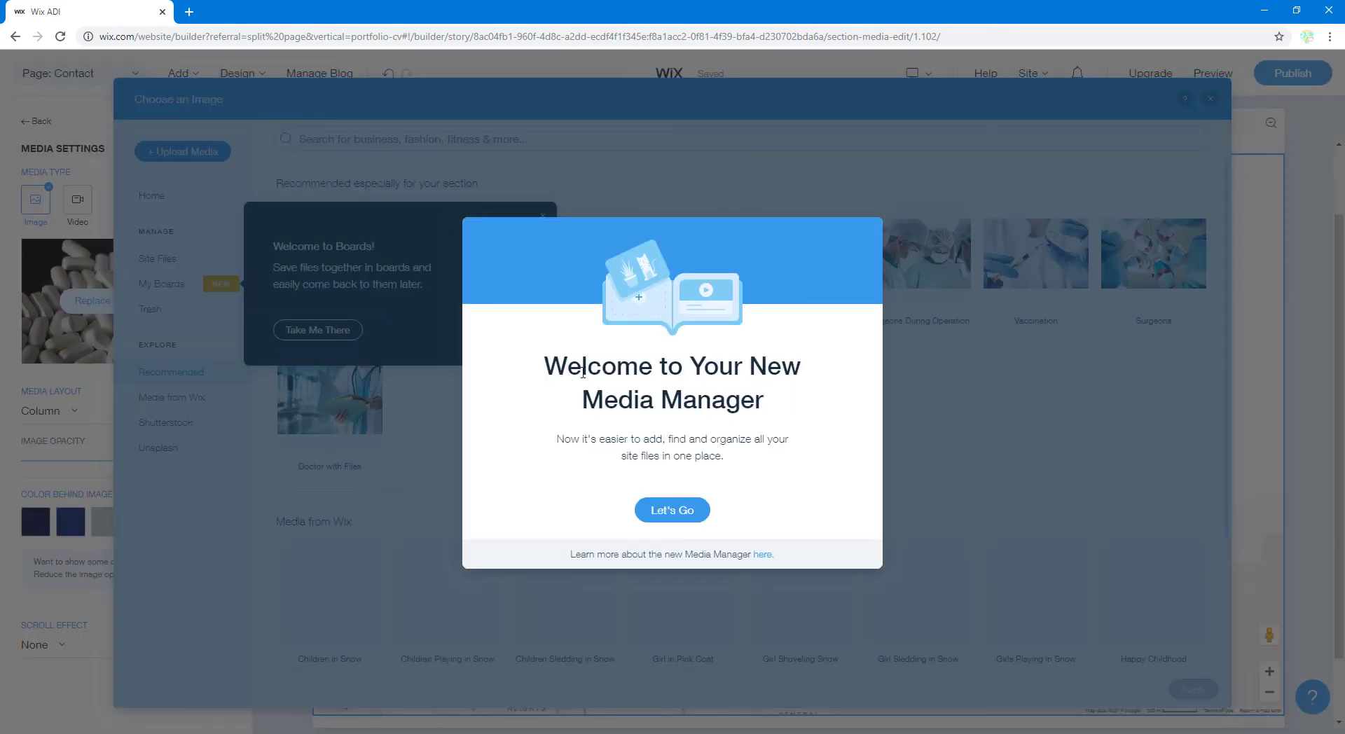
{"action": "left_click", "coordinate": [672, 510]}
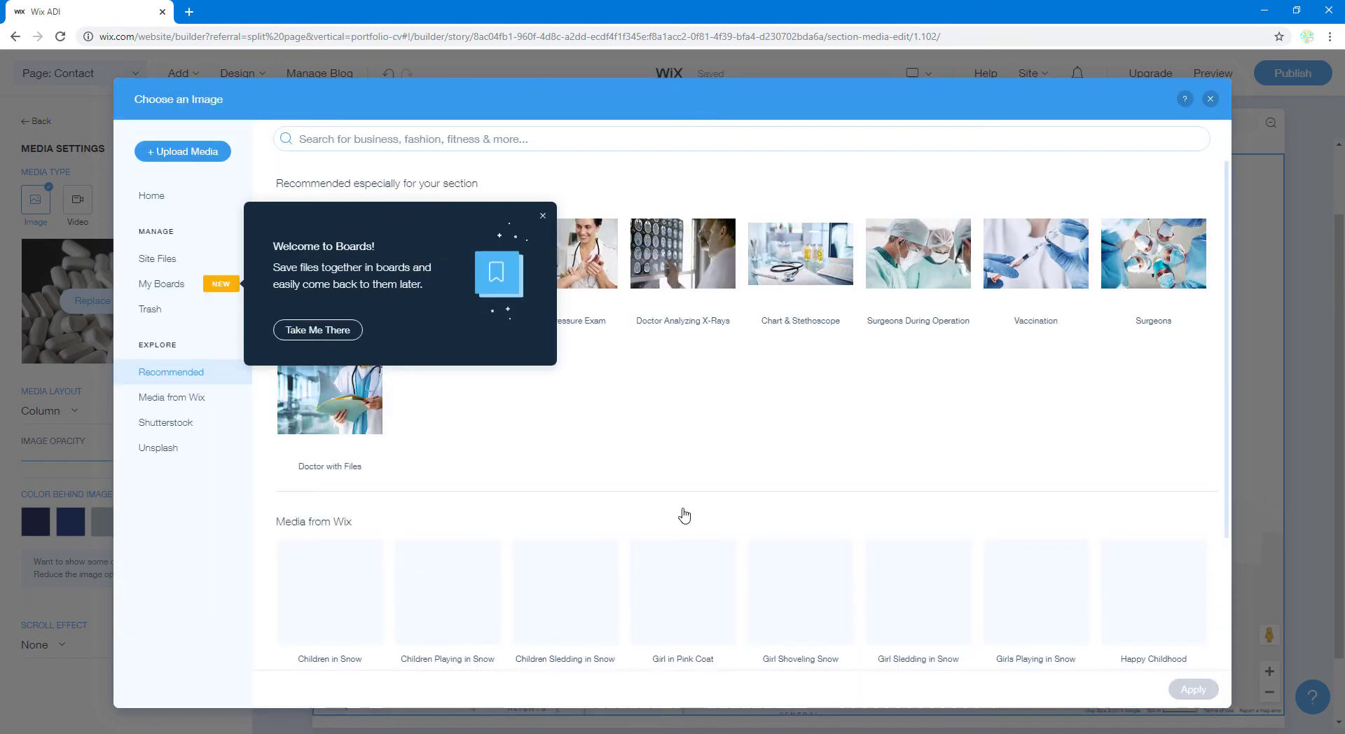
{"action": "left_click", "coordinate": [543, 217]}
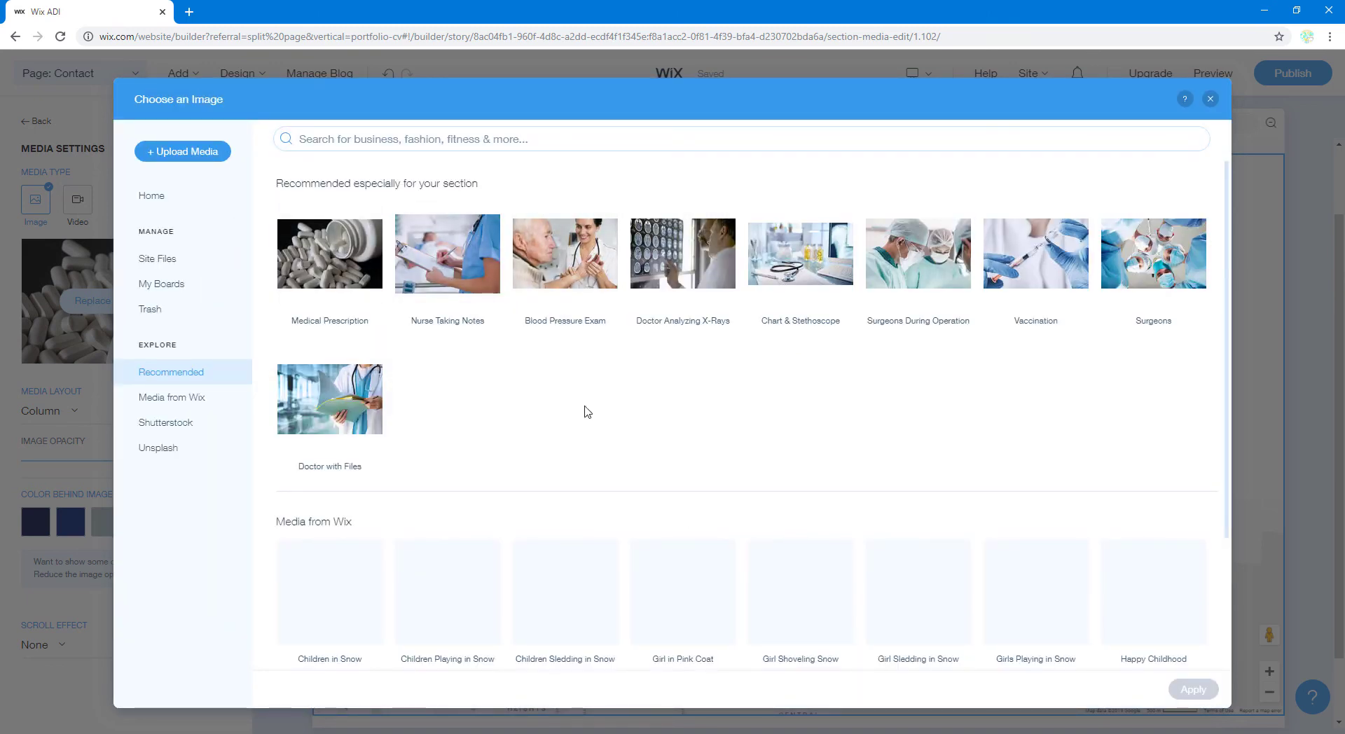
{"action": "scroll", "coordinate": [570, 441], "scroll_direction": "down", "scroll_amount": 3}
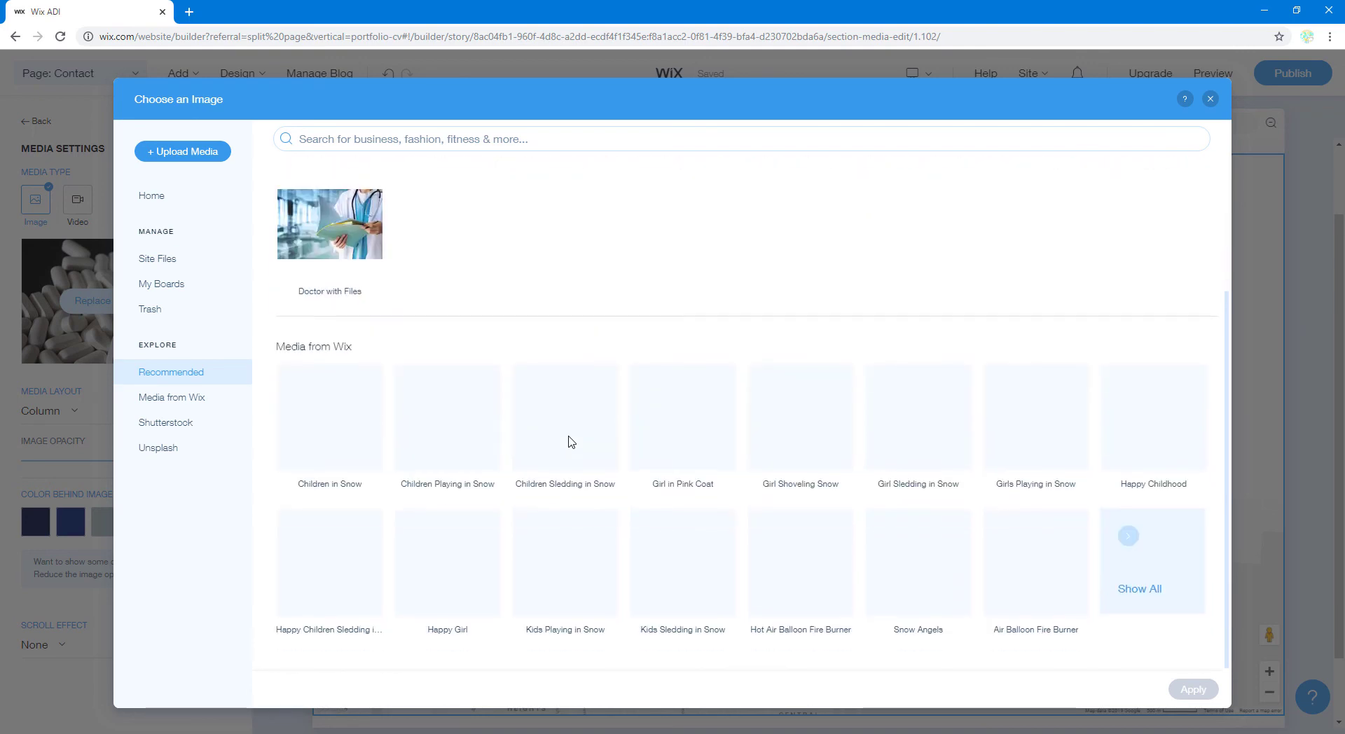
{"action": "scroll", "coordinate": [570, 441], "scroll_direction": "up", "scroll_amount": 3}
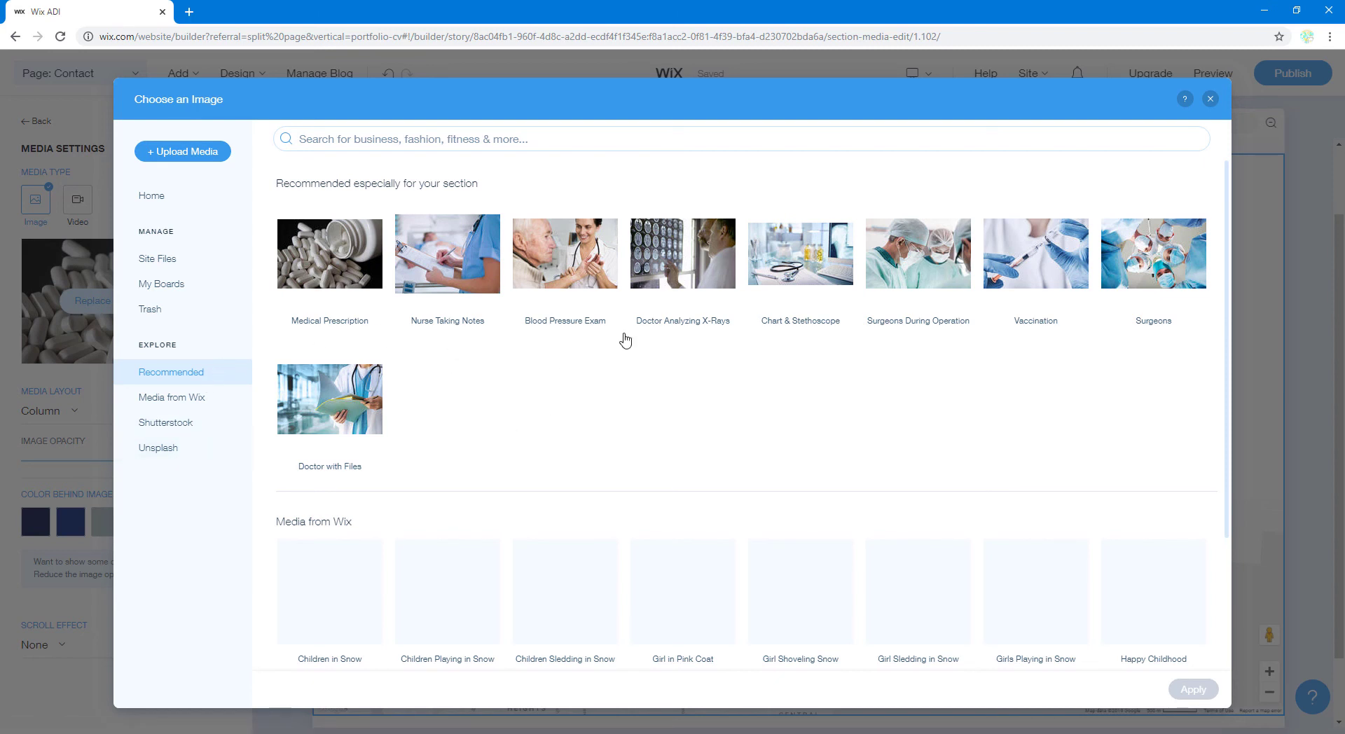
{"action": "left_click", "coordinate": [678, 250]}
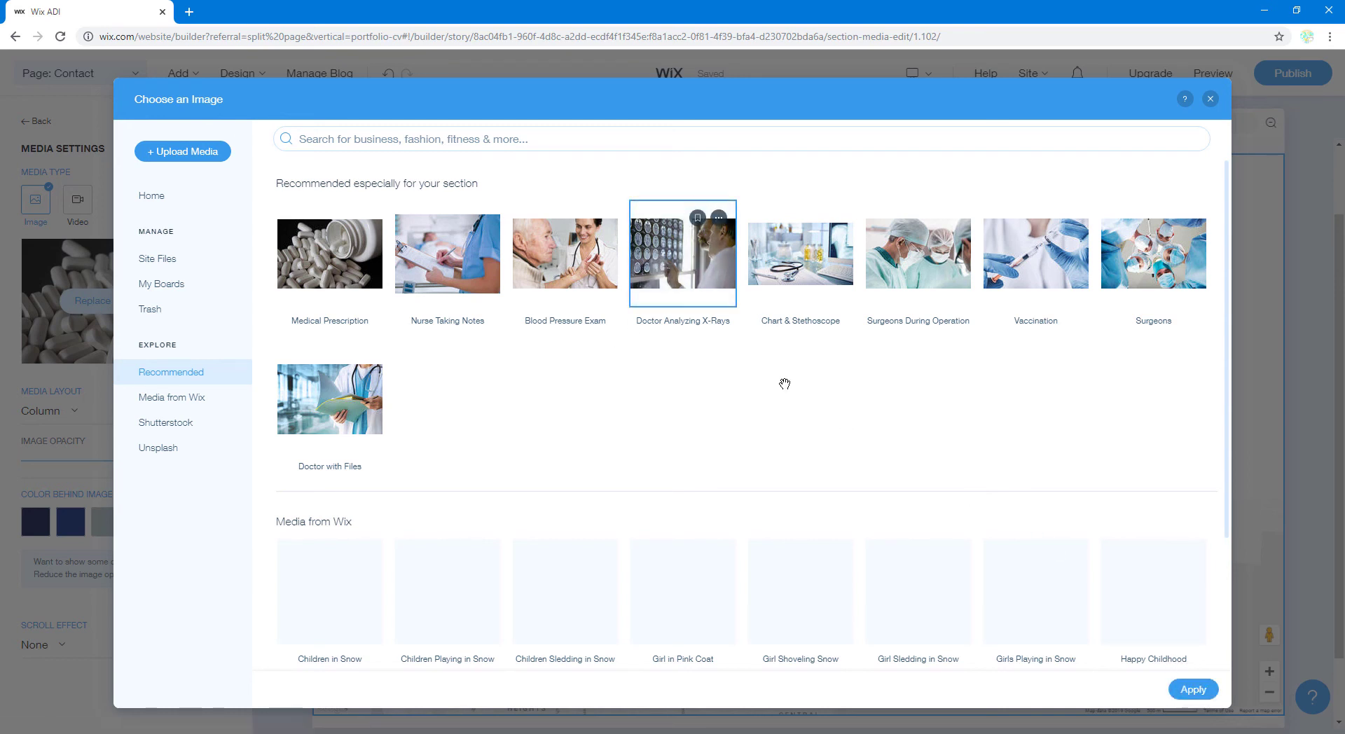
{"action": "key", "text": "Escape"}
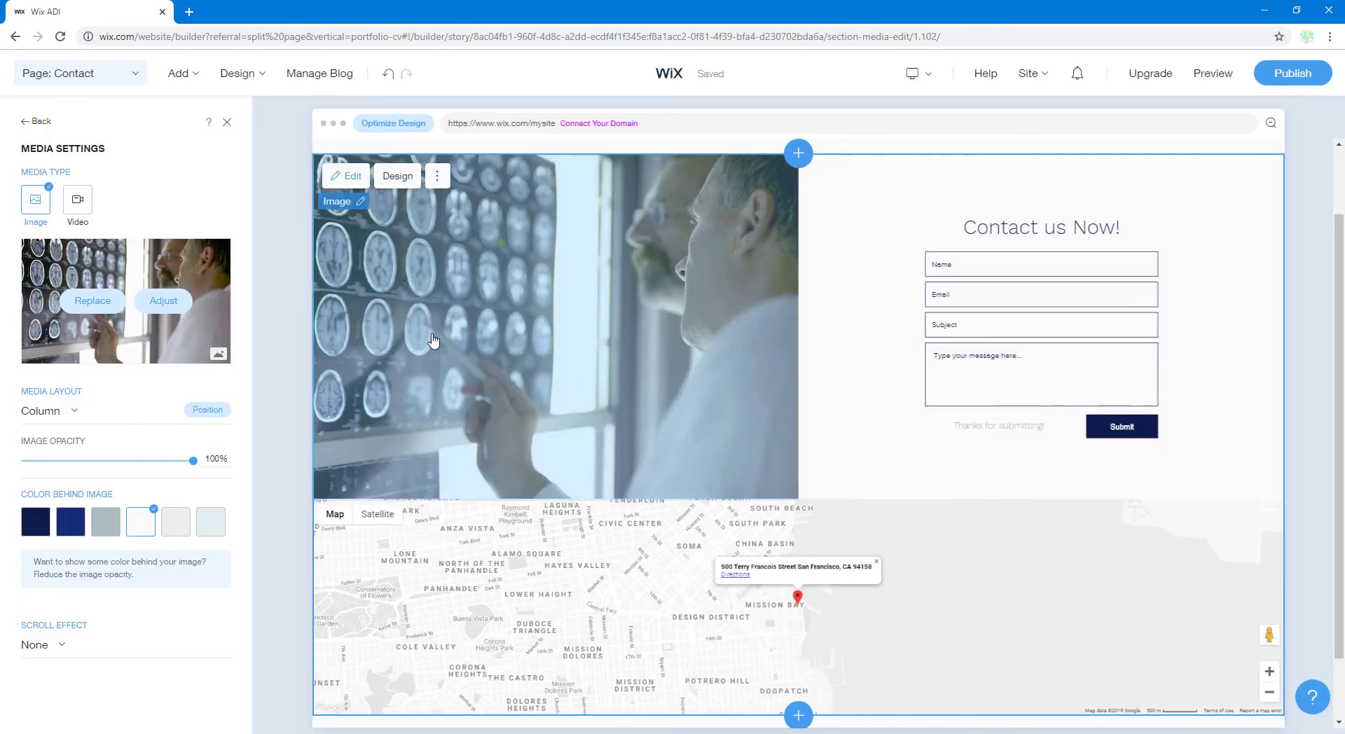
{"action": "left_click", "coordinate": [33, 121]}
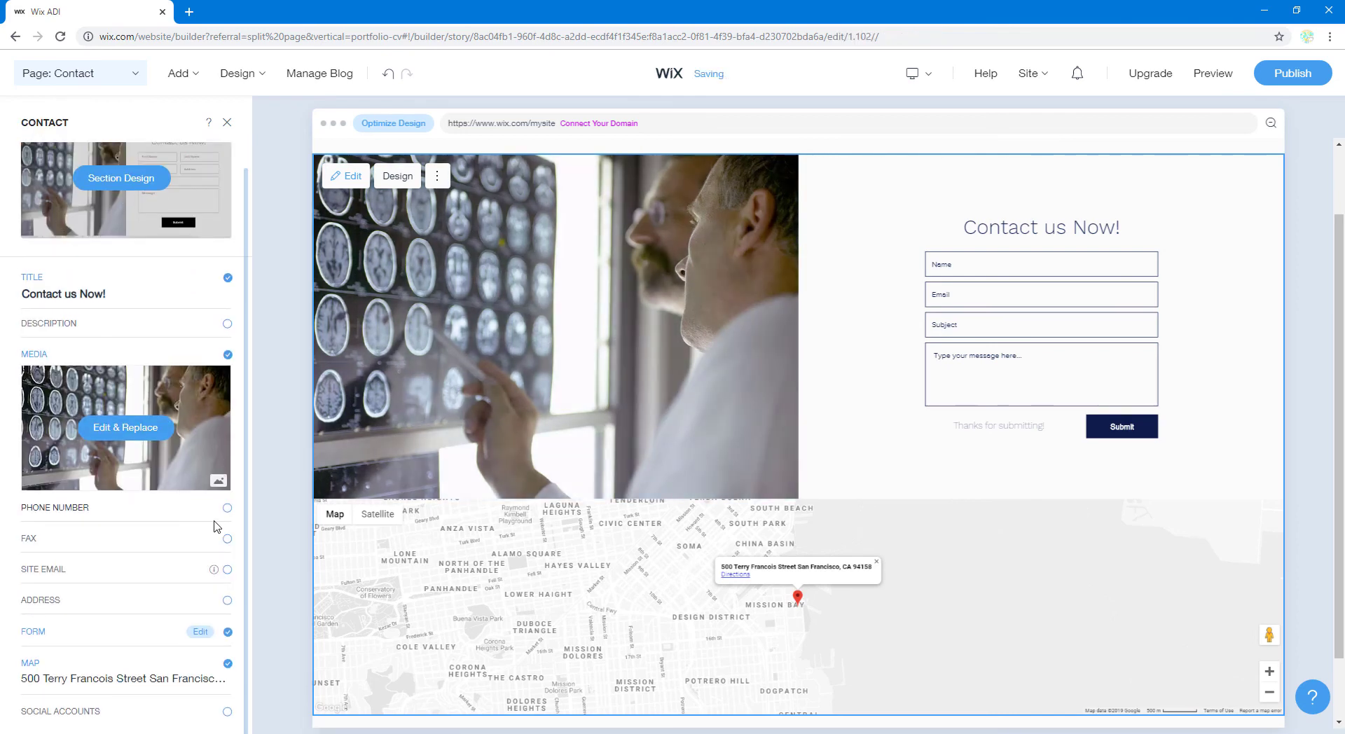
{"action": "scroll", "coordinate": [215, 527], "scroll_direction": "down", "scroll_amount": 1}
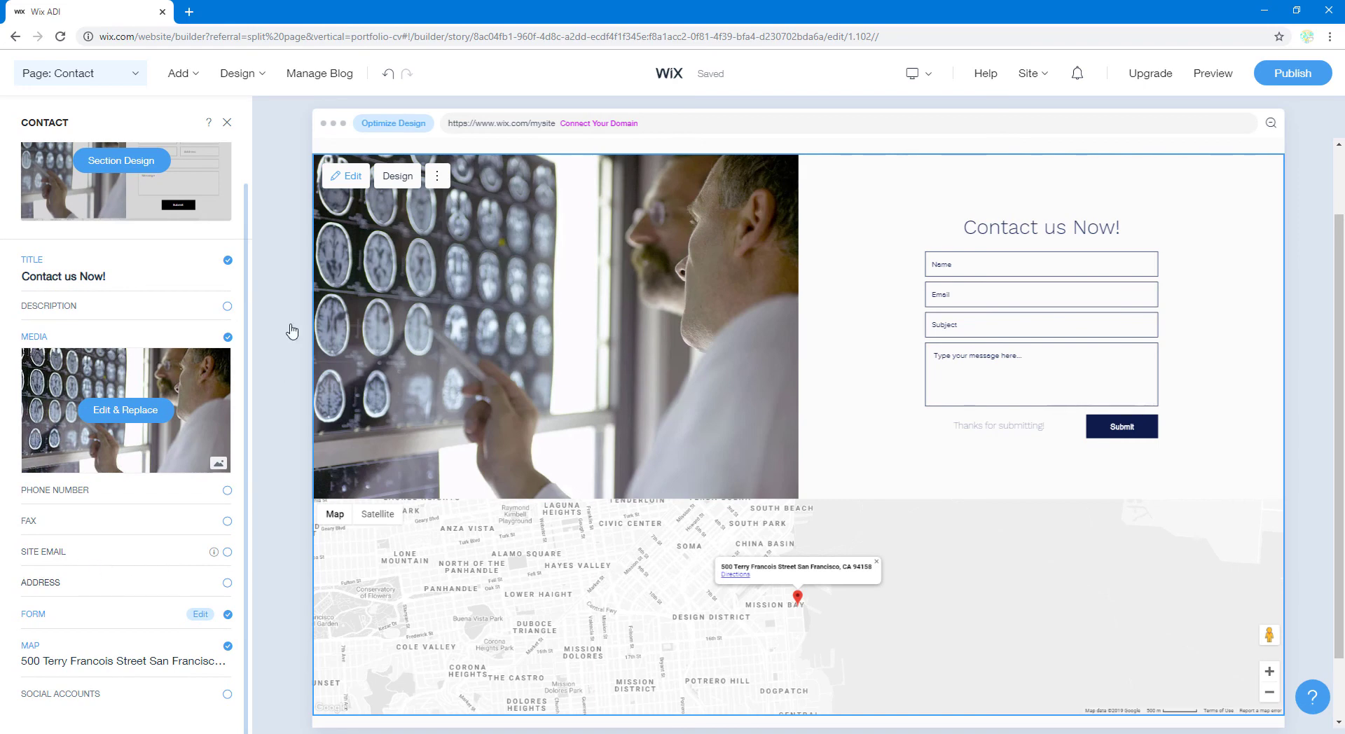
{"action": "left_click", "coordinate": [228, 124]}
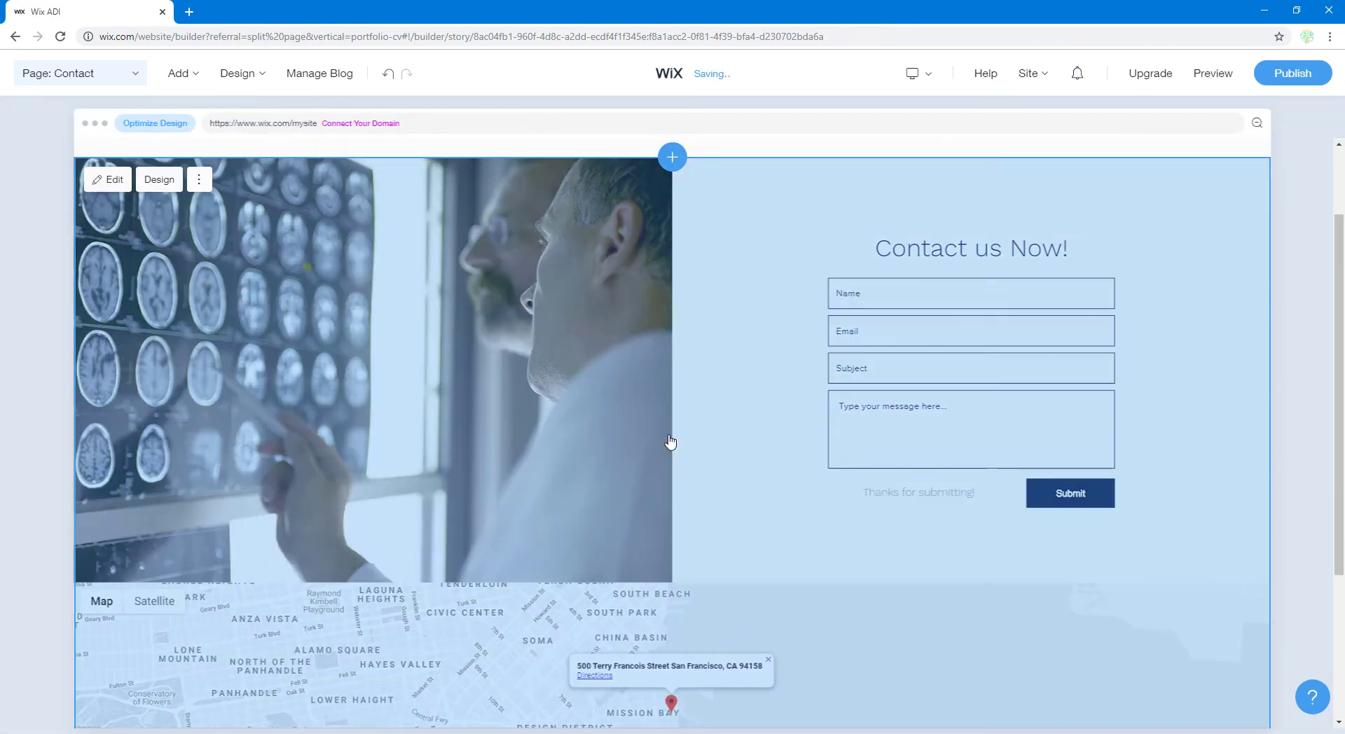
- Set the contact section's map location to "Manhattan New York" and close the section settings
{"action": "scroll", "coordinate": [630, 442], "scroll_direction": "down", "scroll_amount": 3}
{"action": "left_click", "coordinate": [547, 438]}
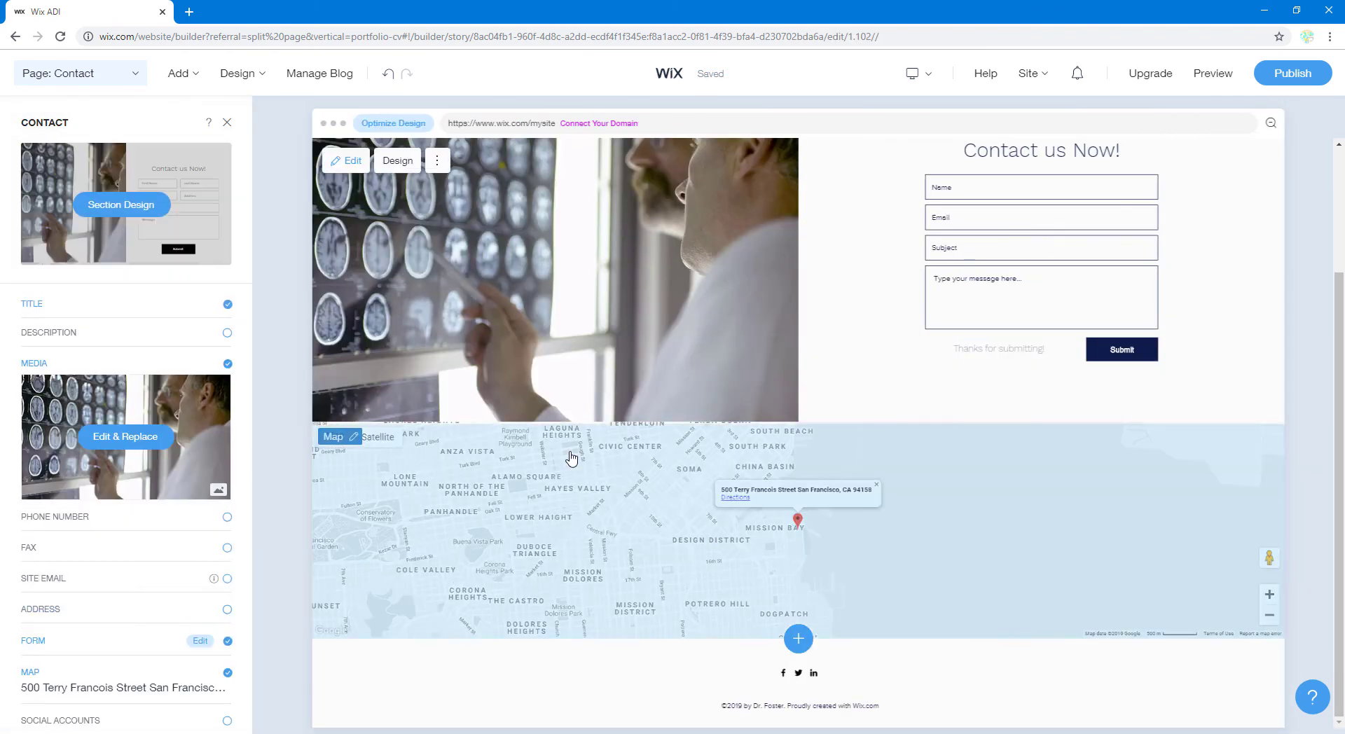
{"action": "left_click", "coordinate": [352, 438]}
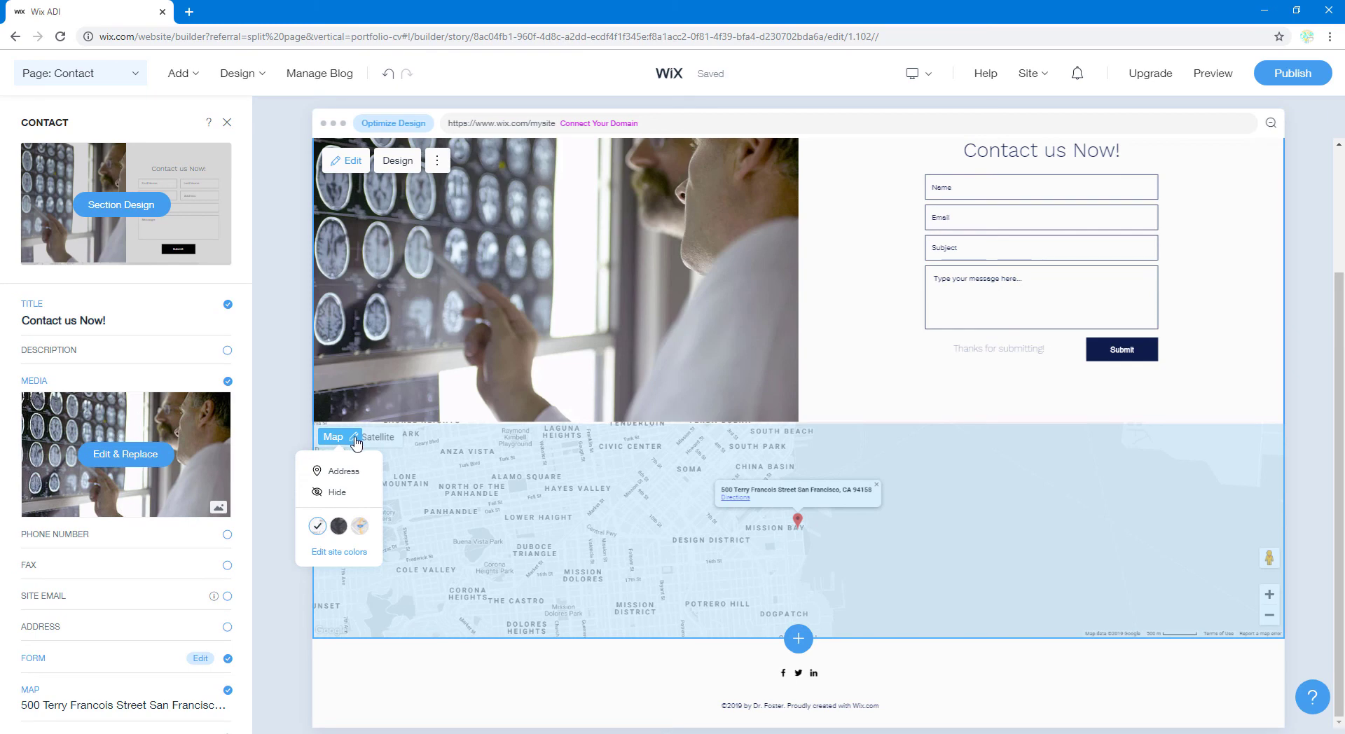
{"action": "left_click", "coordinate": [352, 437]}
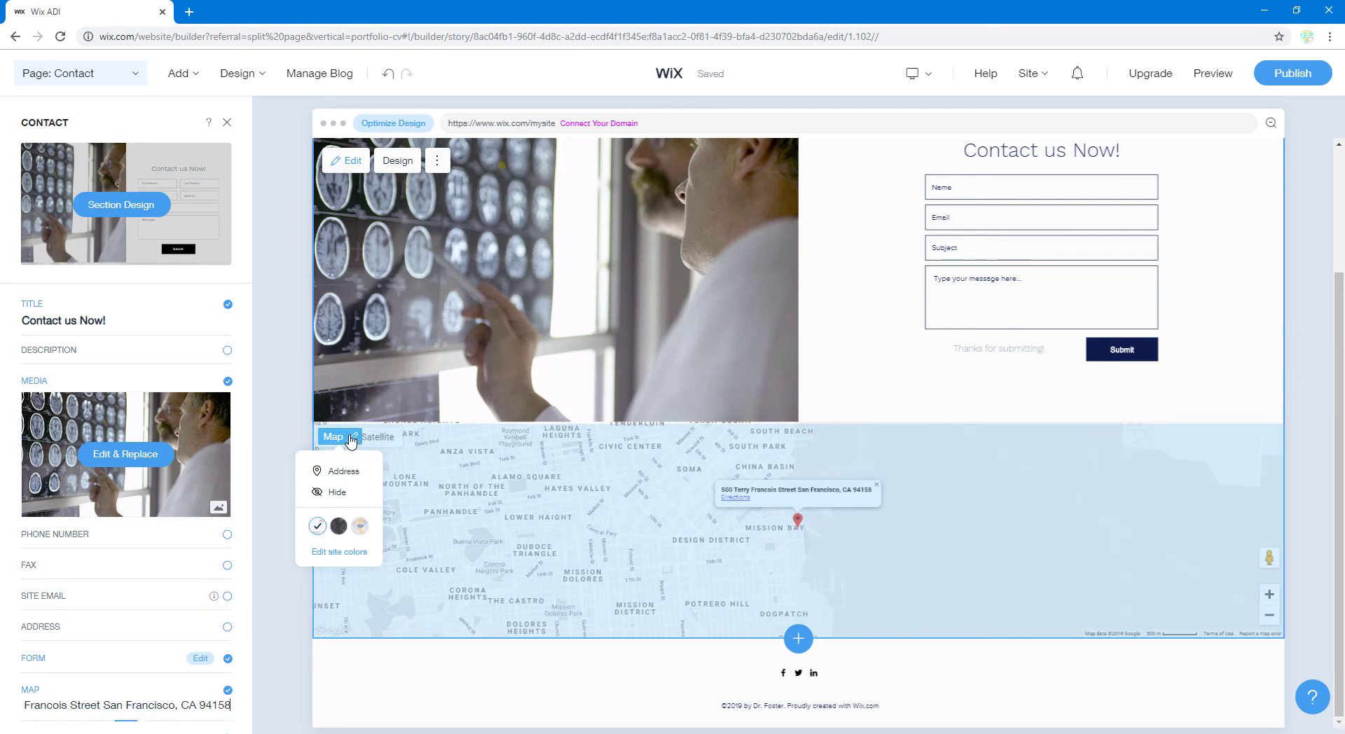
{"action": "left_click", "coordinate": [133, 680]}
{"action": "triple_click", "coordinate": [132, 680]}
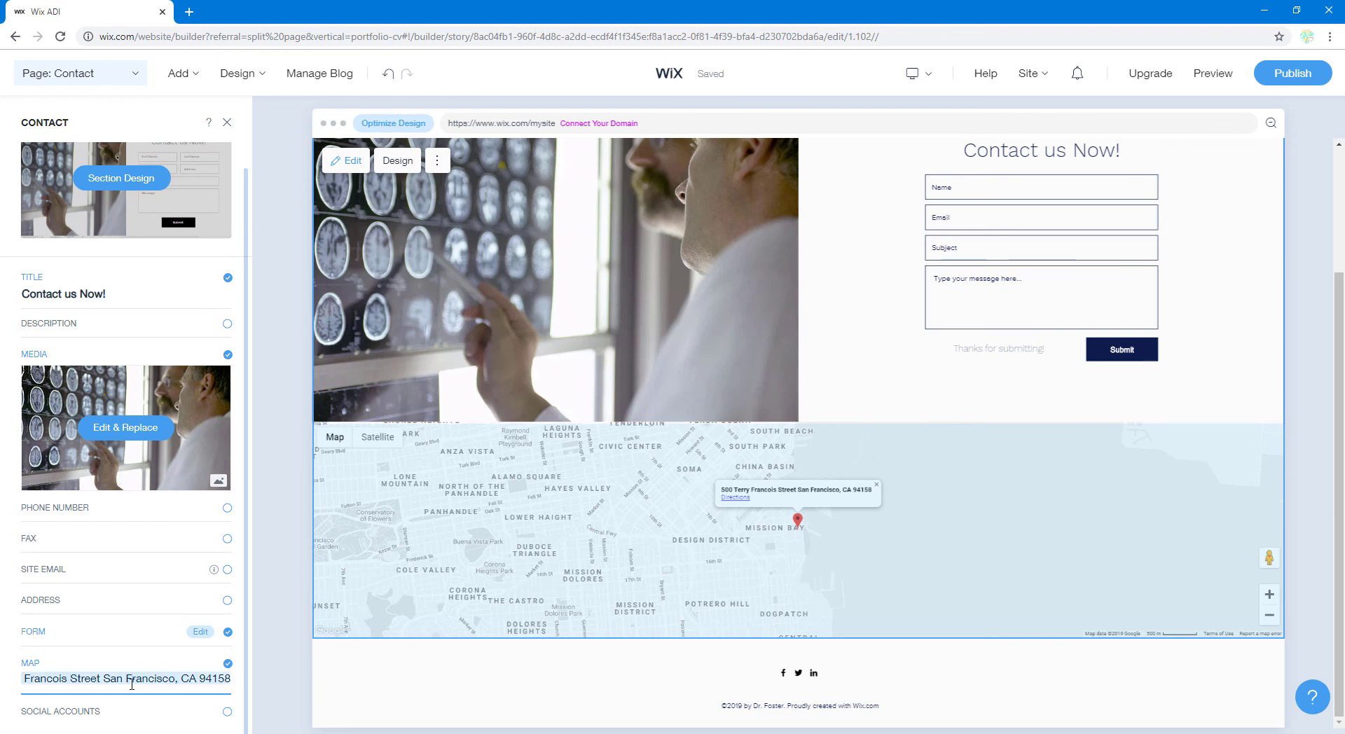
{"action": "type", "text": "Manhatta"}
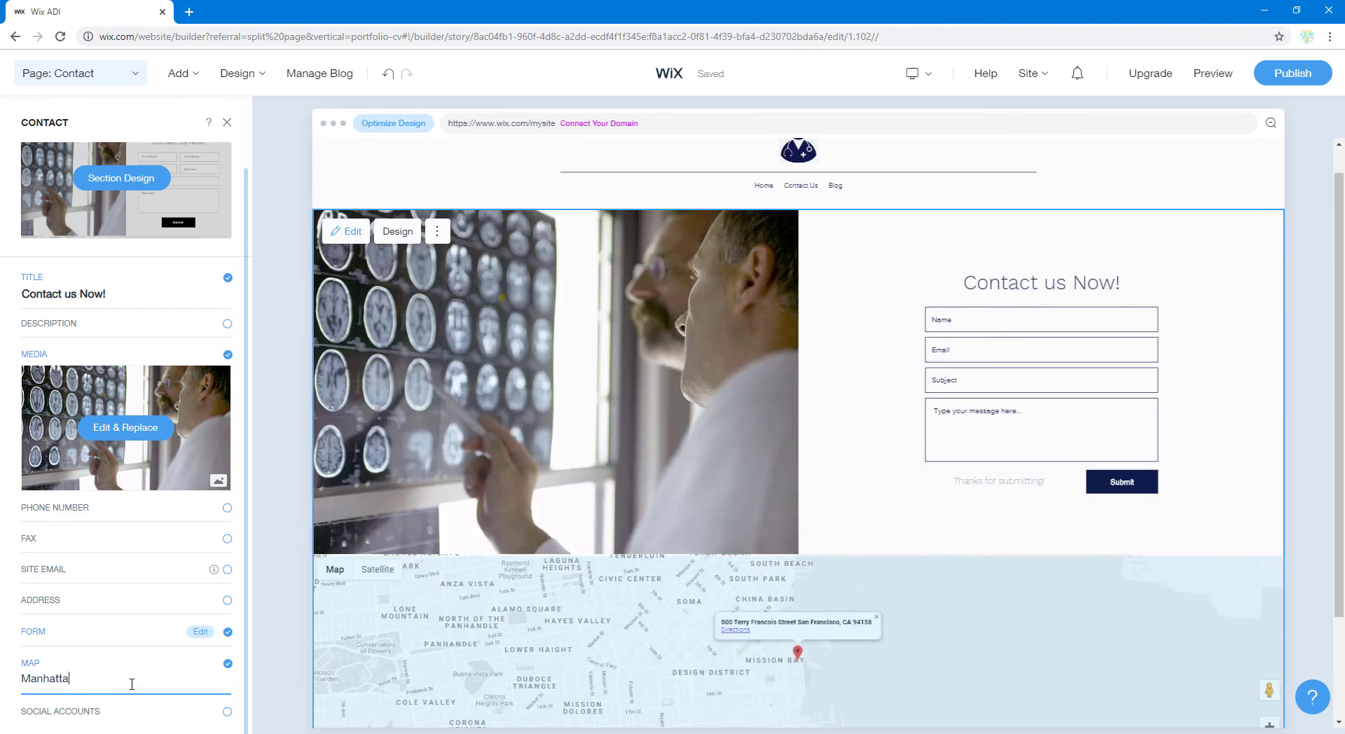
{"action": "type", "text": "n New Yor"}
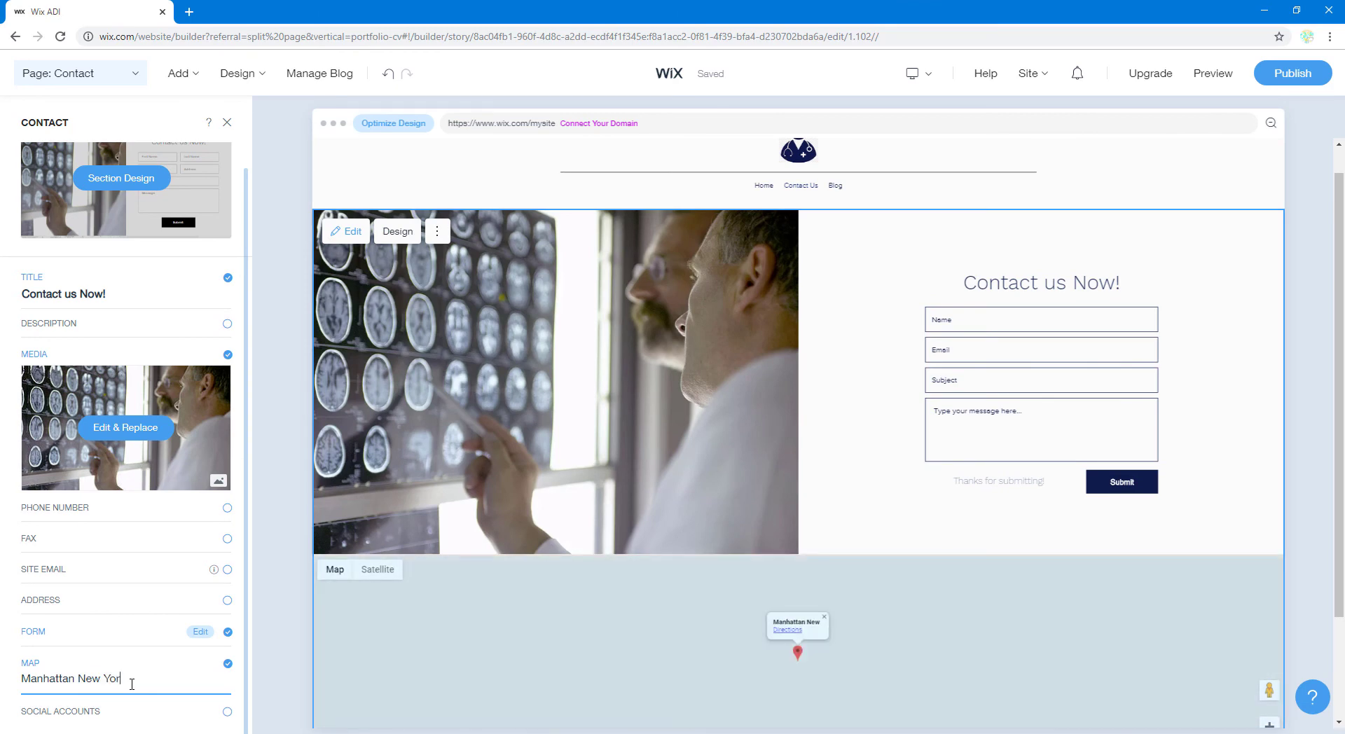
{"action": "type", "text": "k"}
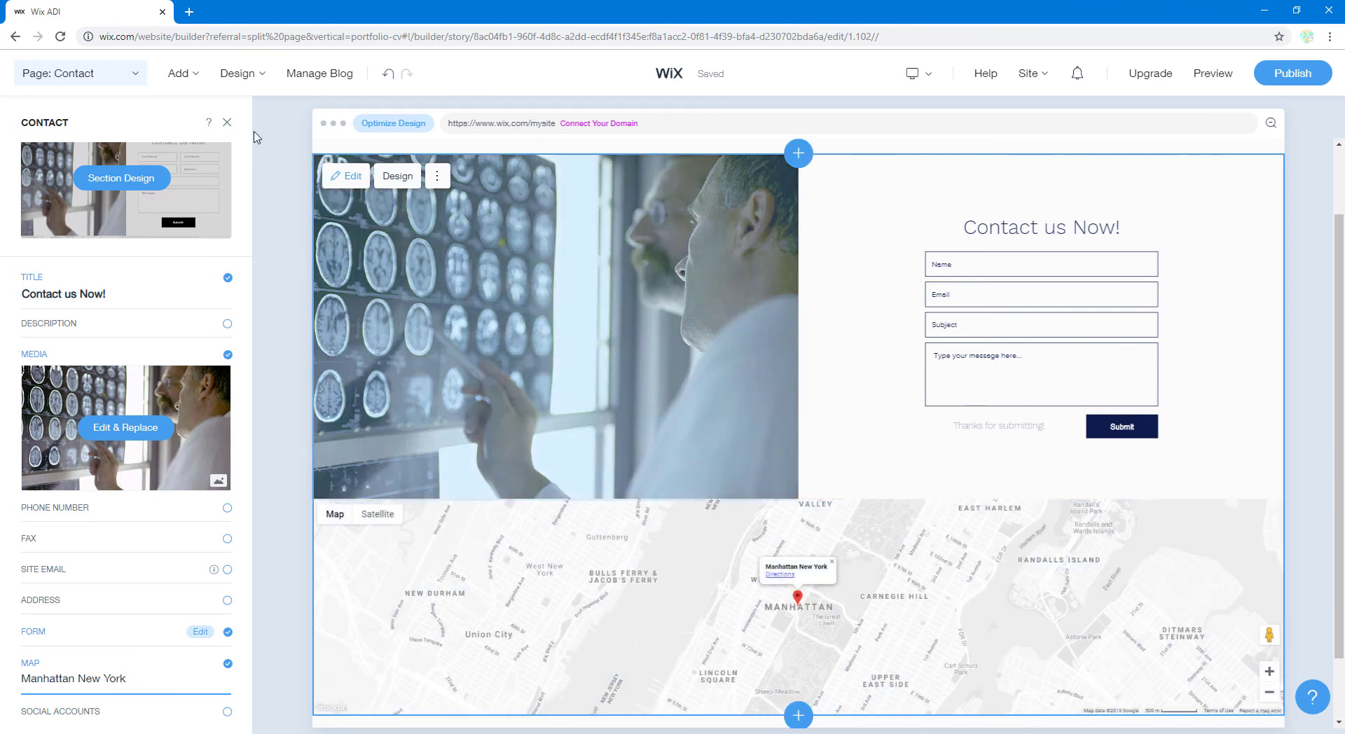
{"action": "left_click", "coordinate": [226, 123]}
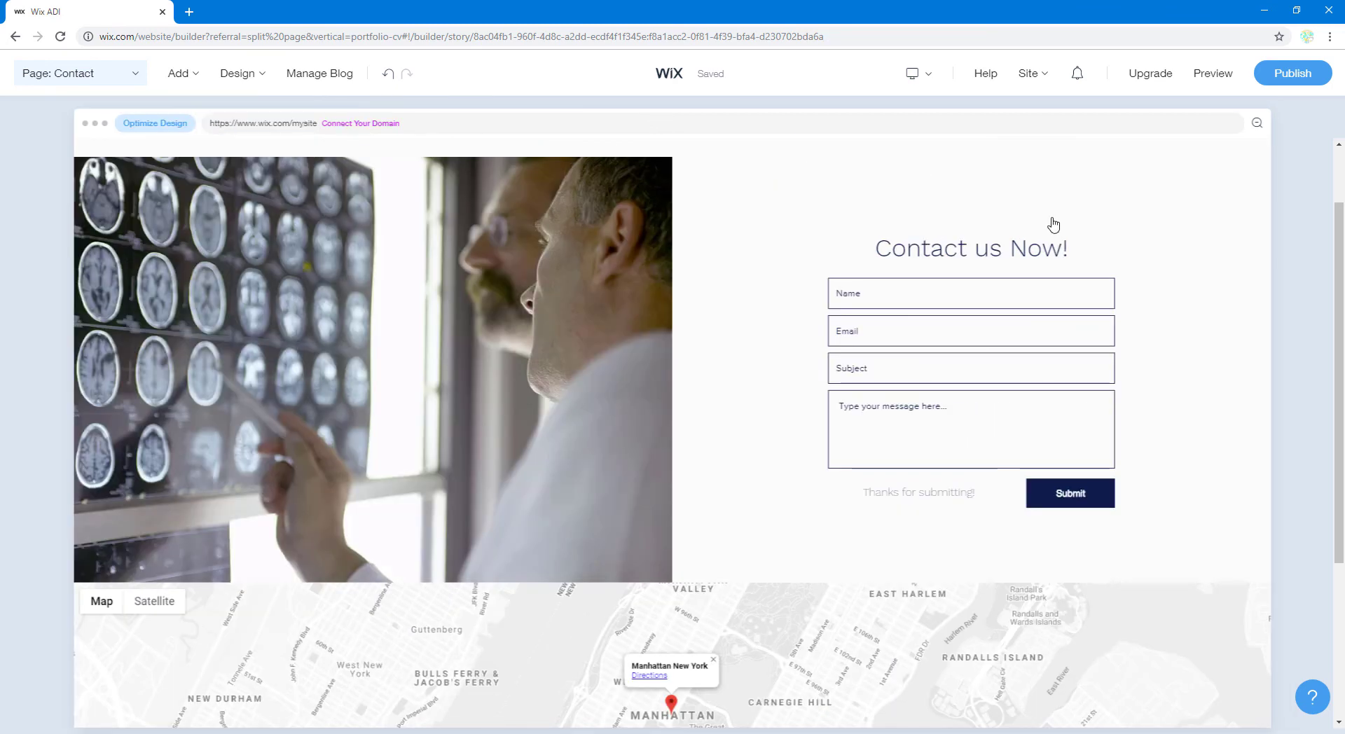
- Preview the site, dismiss the editor hint and look over the Contact page
{"action": "scroll", "coordinate": [1049, 222], "scroll_direction": "up", "scroll_amount": 2}
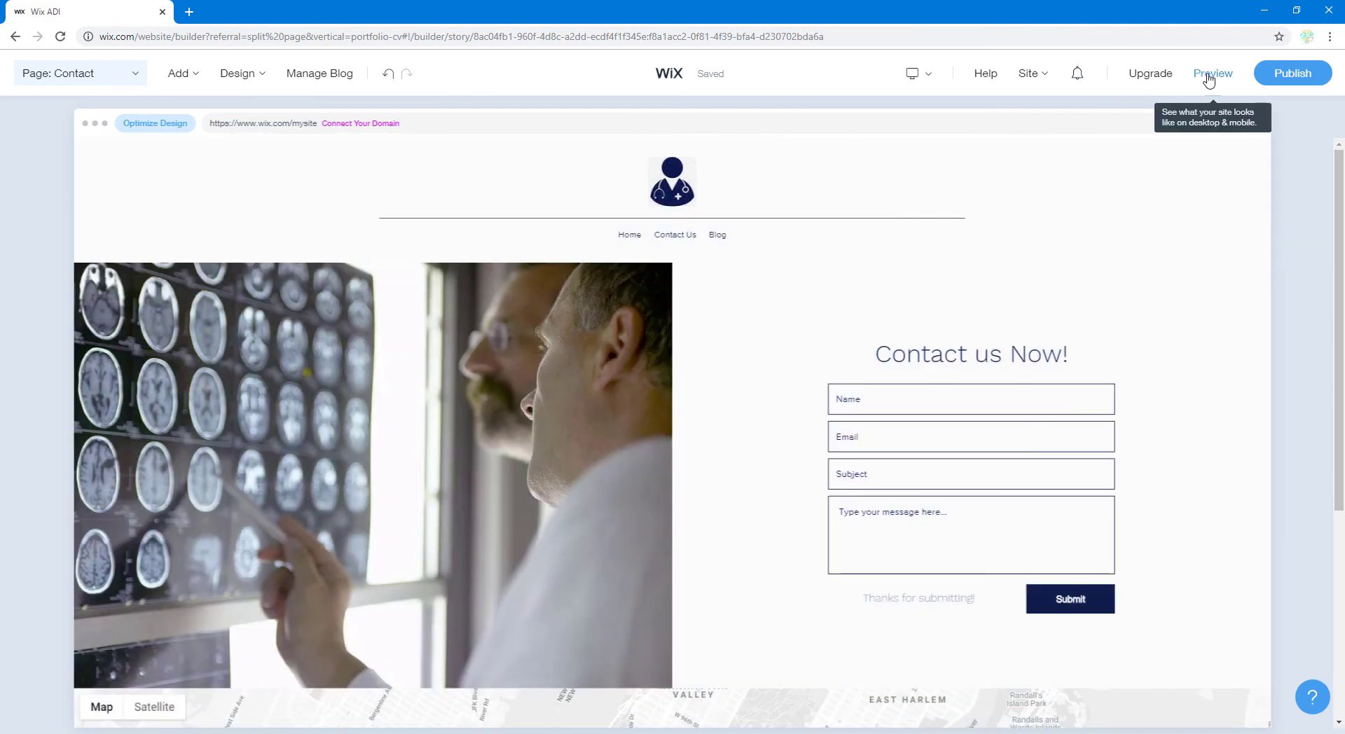
{"action": "left_click", "coordinate": [1209, 77]}
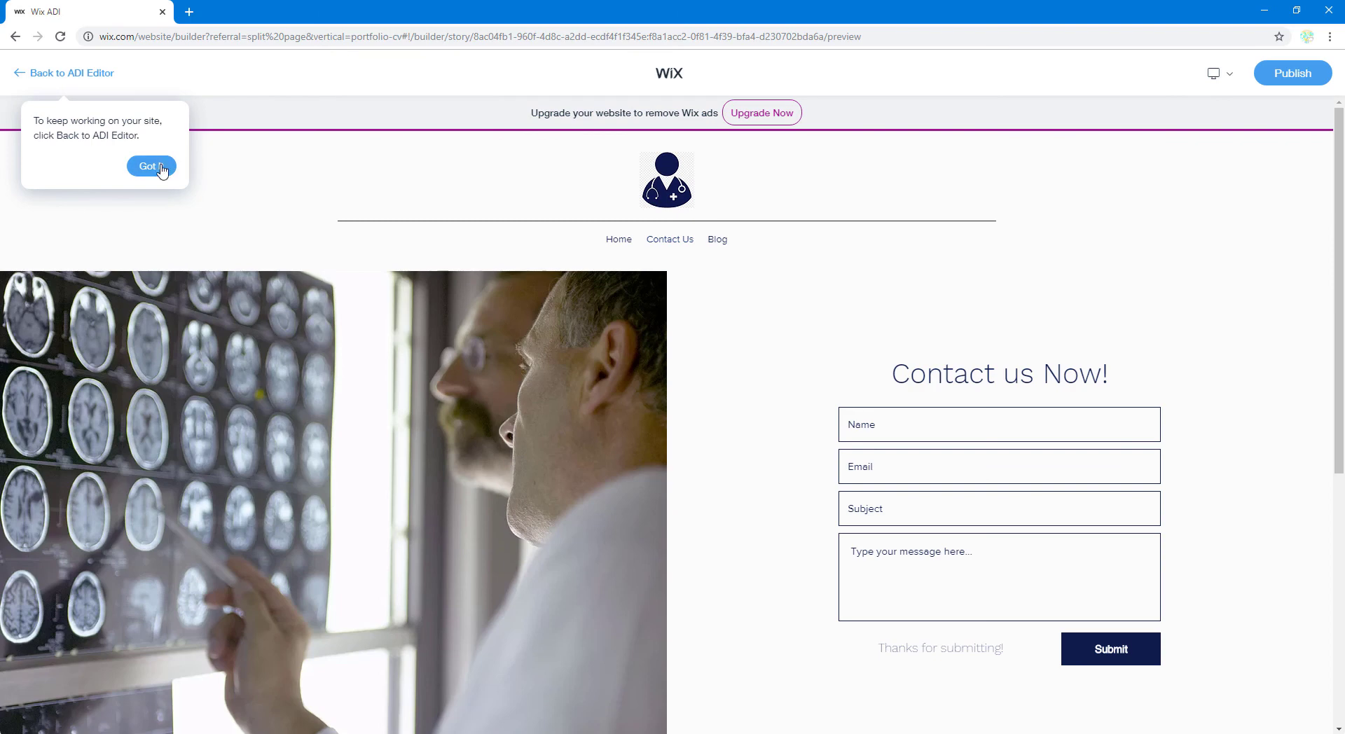
{"action": "left_click", "coordinate": [164, 168]}
{"action": "scroll", "coordinate": [965, 353], "scroll_direction": "down", "scroll_amount": 4}
{"action": "scroll", "coordinate": [965, 357], "scroll_direction": "up", "scroll_amount": 4}
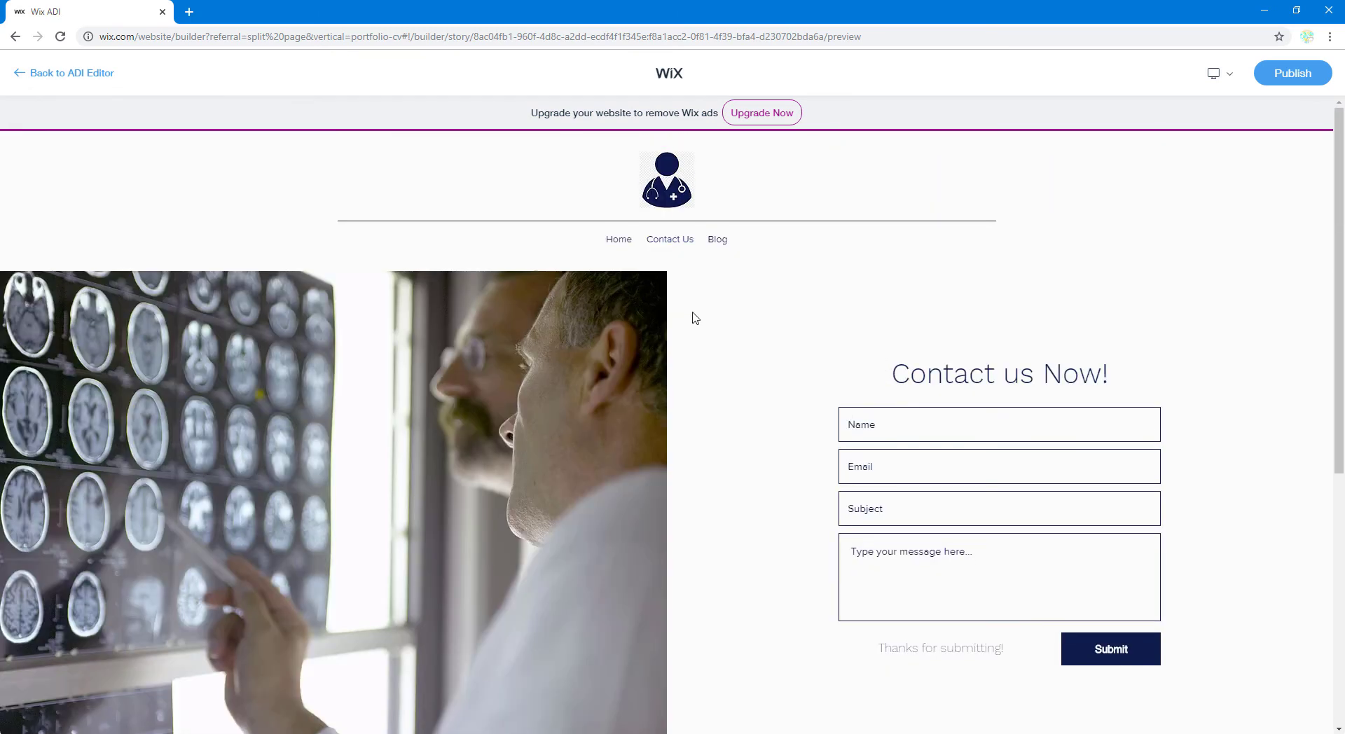
- Look over the Home page in the preview and examine the Contact Us page's form and map
{"action": "left_click", "coordinate": [615, 242]}
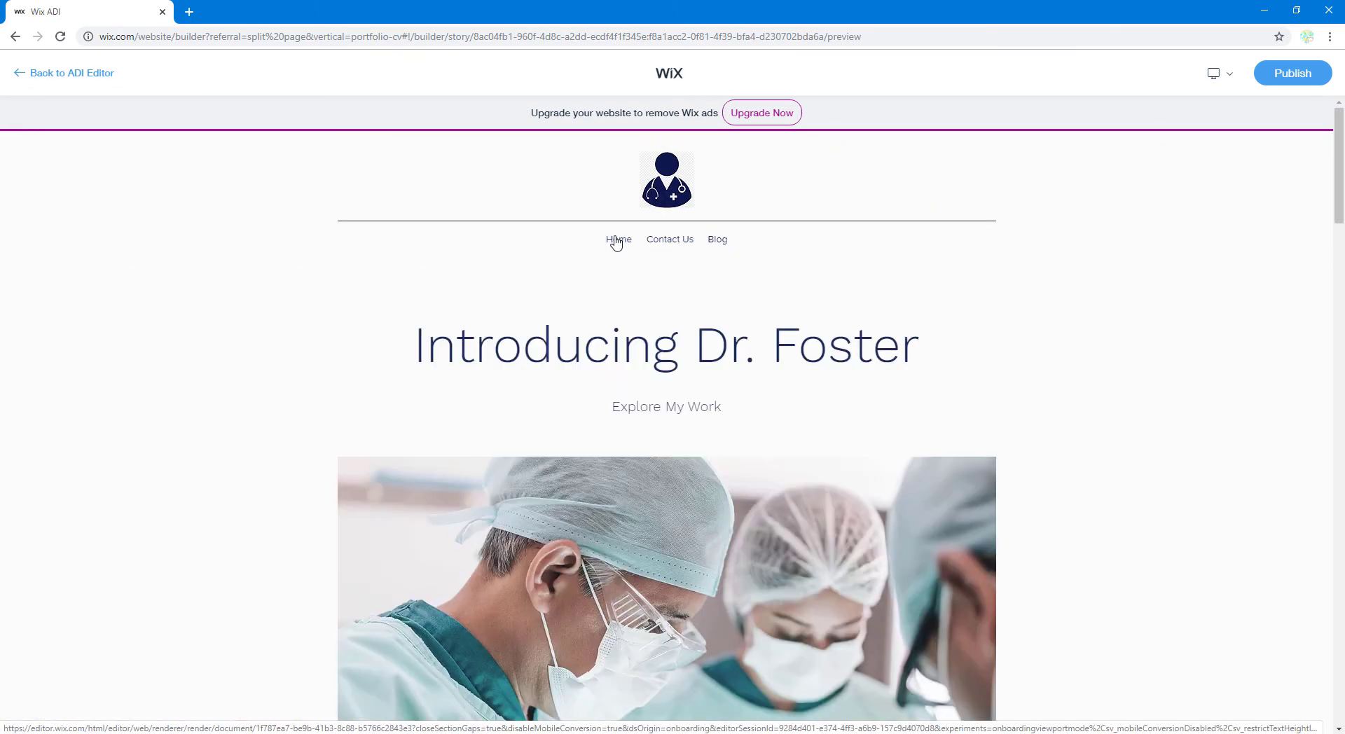
{"action": "left_click_drag", "start_coordinate": [1341, 167], "coordinate": [1342, 282]}
{"action": "scroll", "coordinate": [1236, 273], "scroll_direction": "up", "scroll_amount": 6}
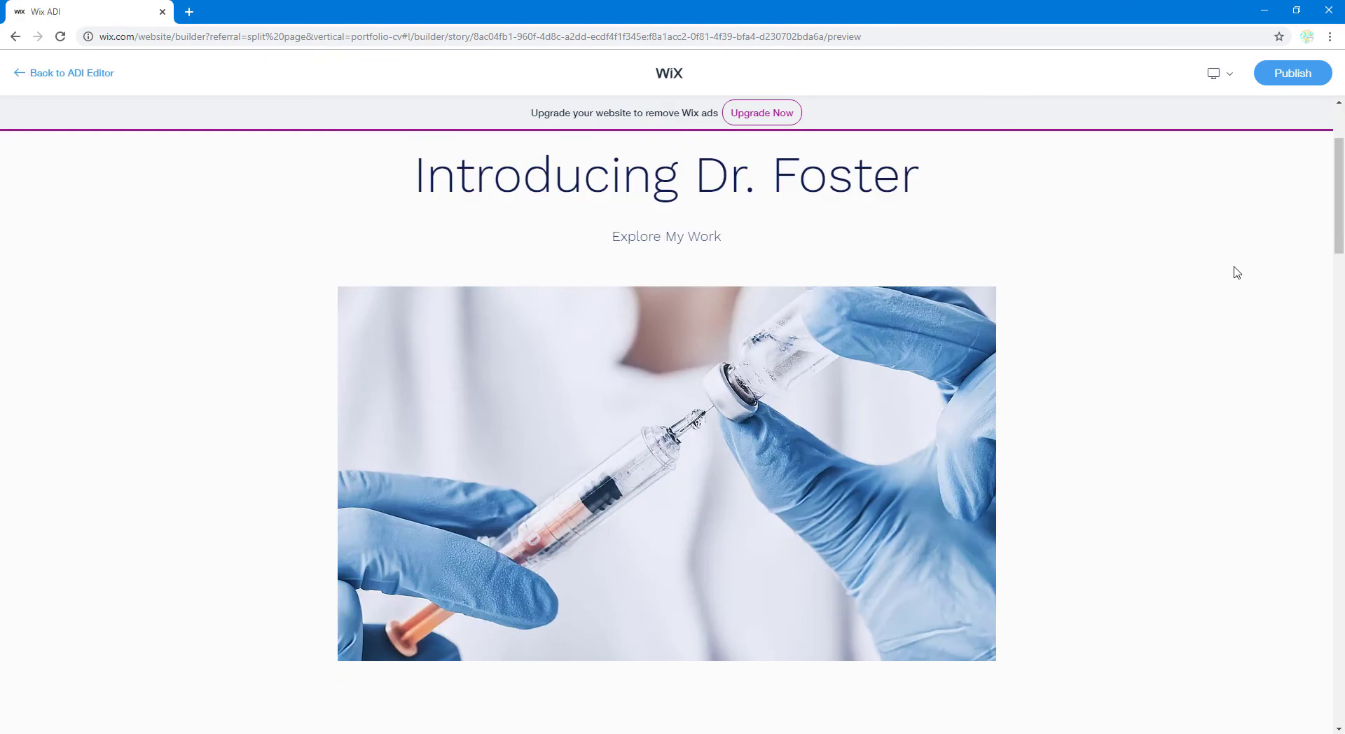
{"action": "left_click_drag", "start_coordinate": [1340, 224], "coordinate": [1334, 168]}
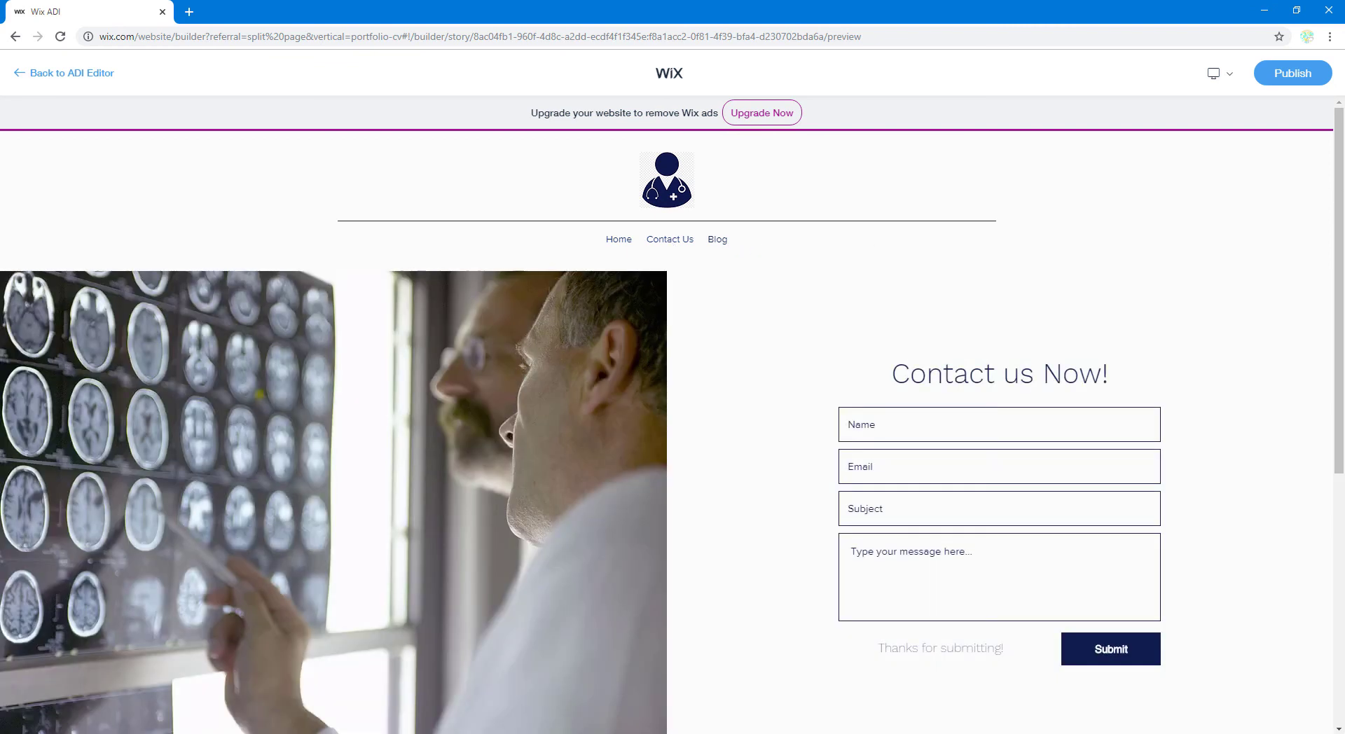
{"action": "scroll", "coordinate": [687, 354], "scroll_direction": "down", "scroll_amount": 2}
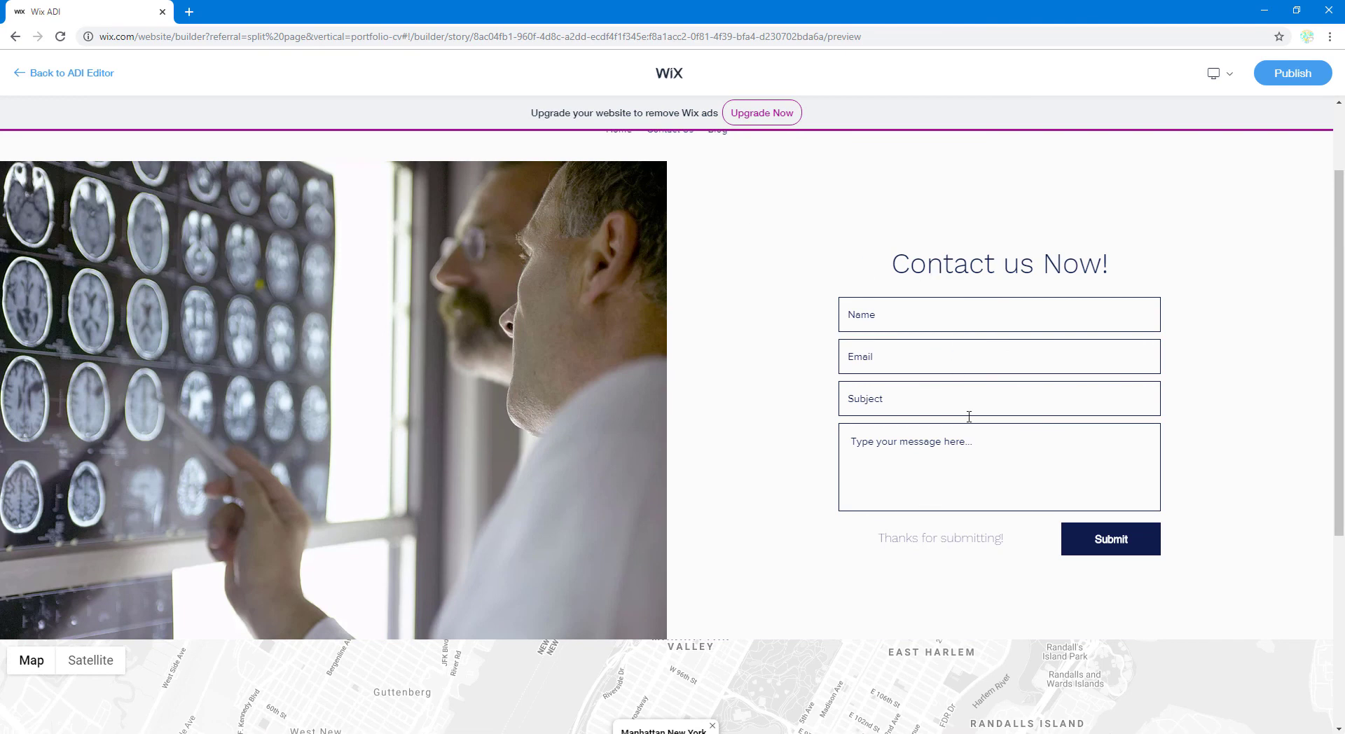
{"action": "left_click_drag", "start_coordinate": [1339, 360], "coordinate": [1343, 558]}
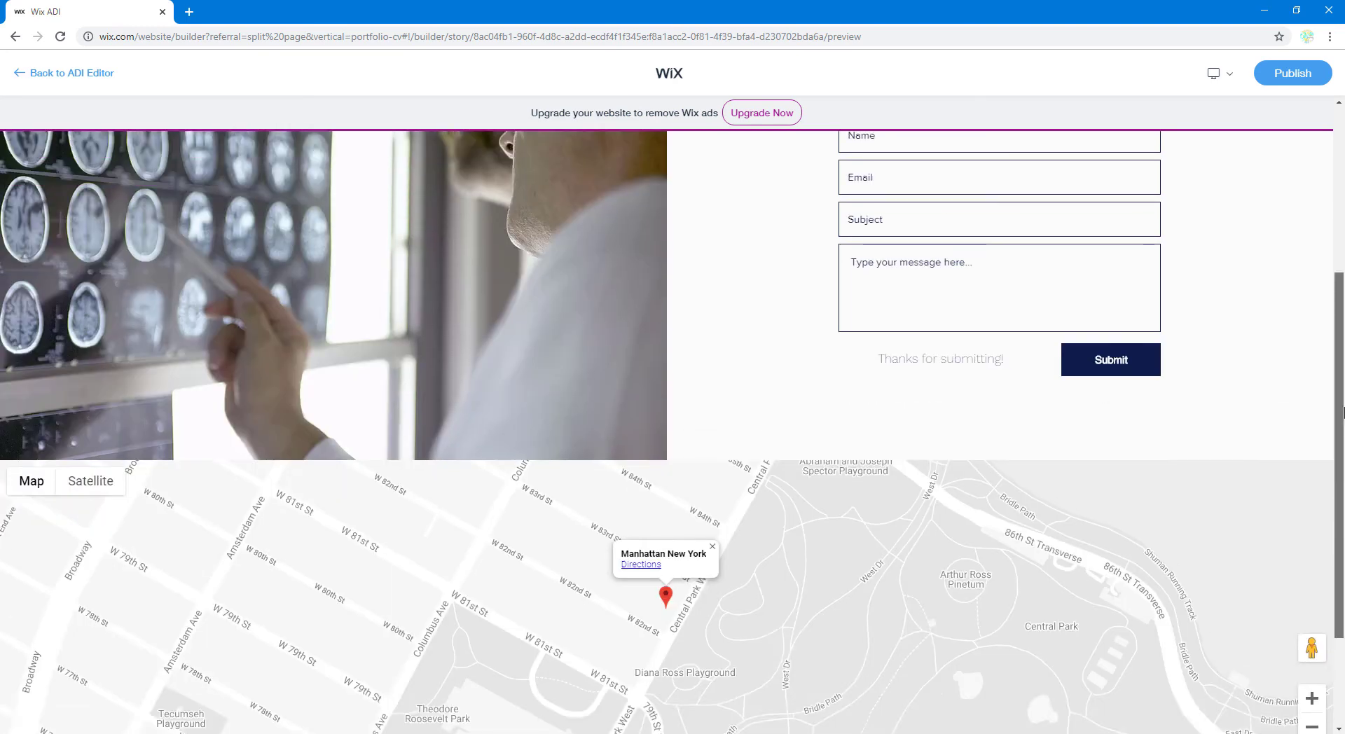
{"action": "scroll", "coordinate": [927, 330], "scroll_direction": "up", "scroll_amount": 4}
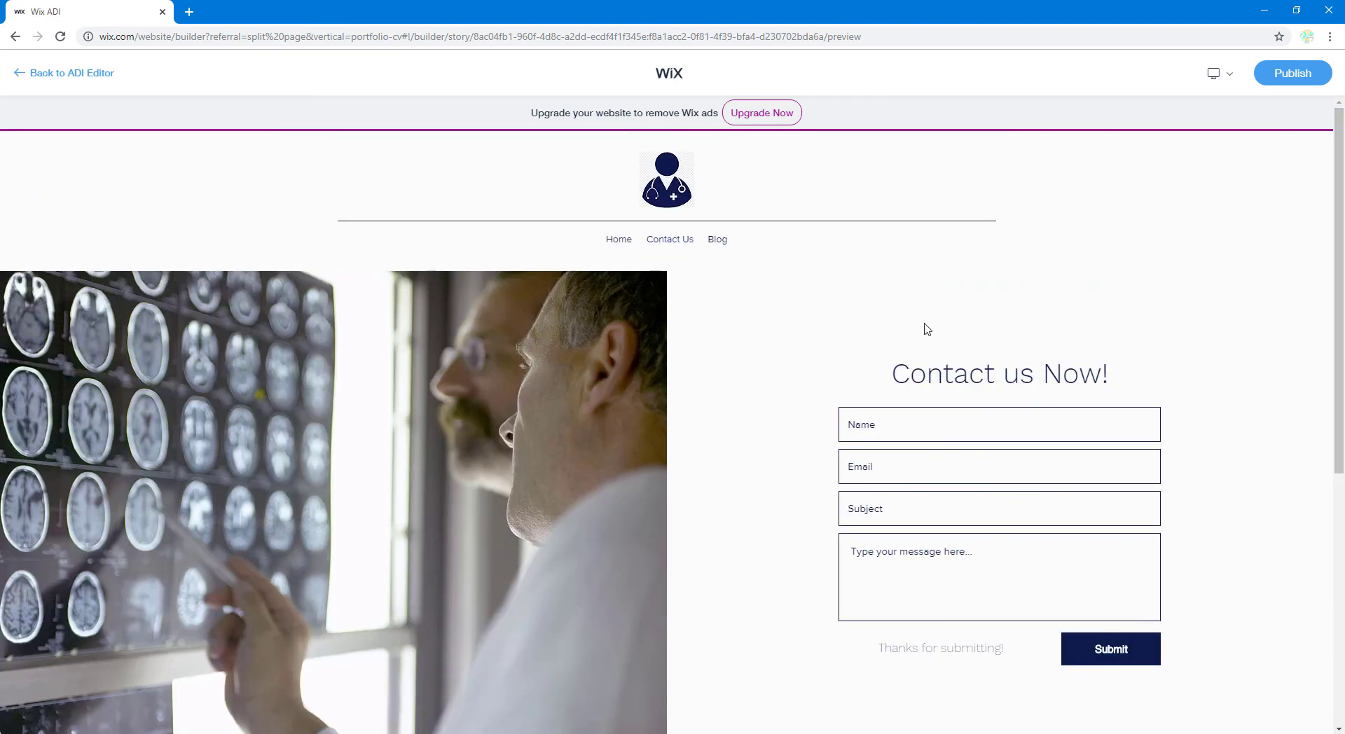
- Publish the site with the option to connect your own custom domain
{"action": "left_click", "coordinate": [1319, 80]}
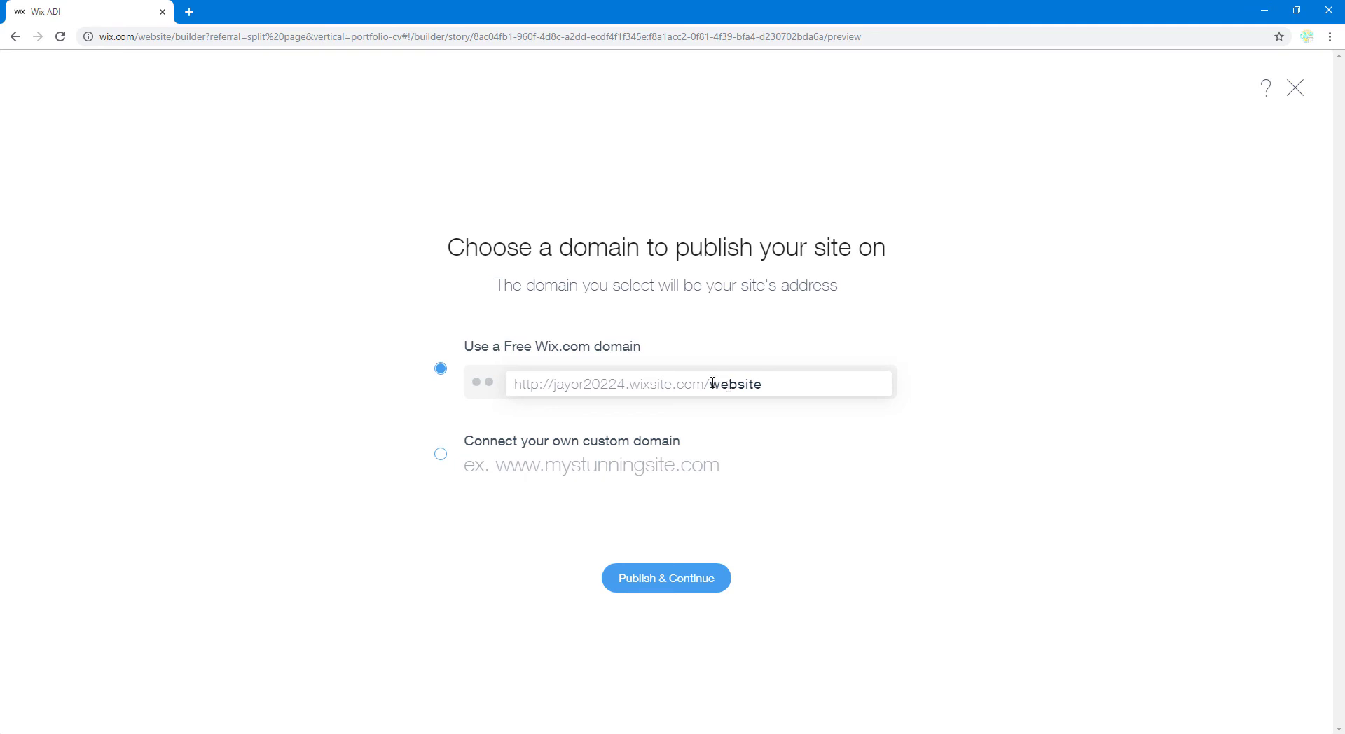
{"action": "left_click", "coordinate": [441, 455]}
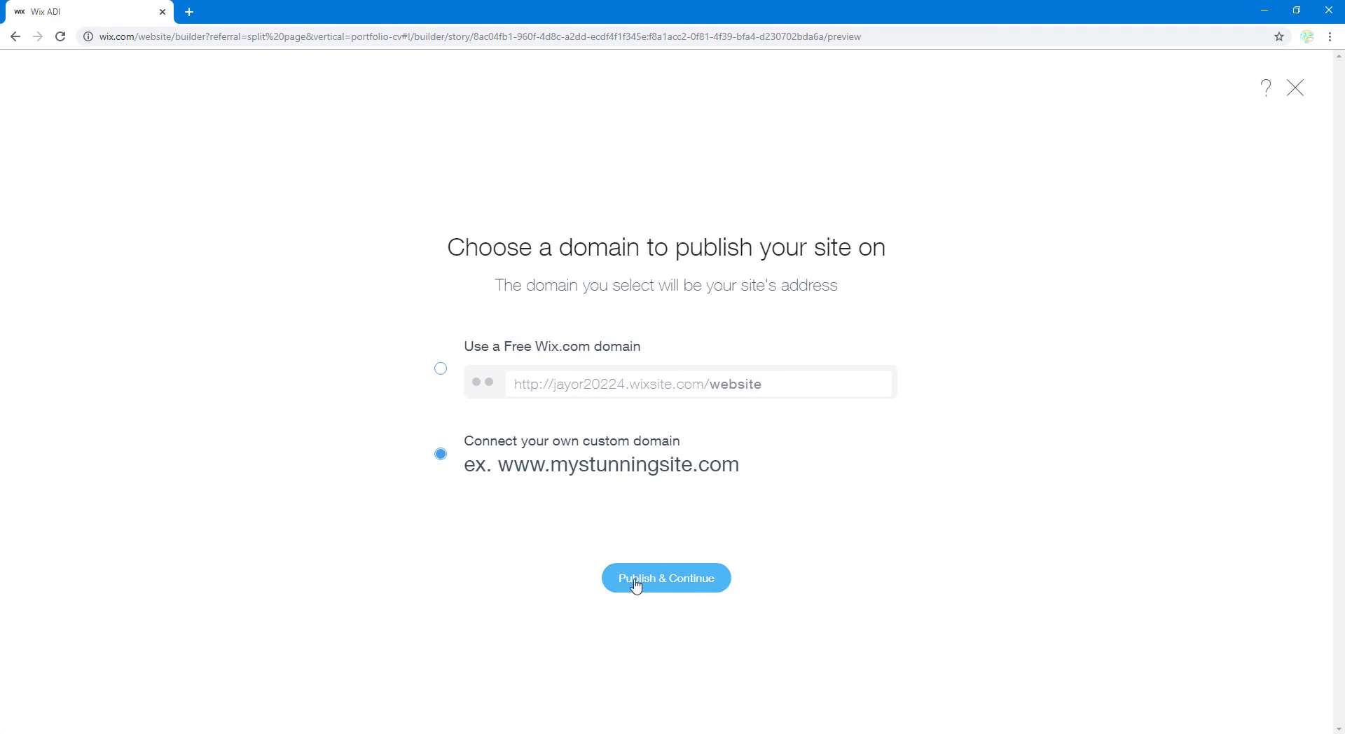
{"action": "left_click", "coordinate": [715, 584]}
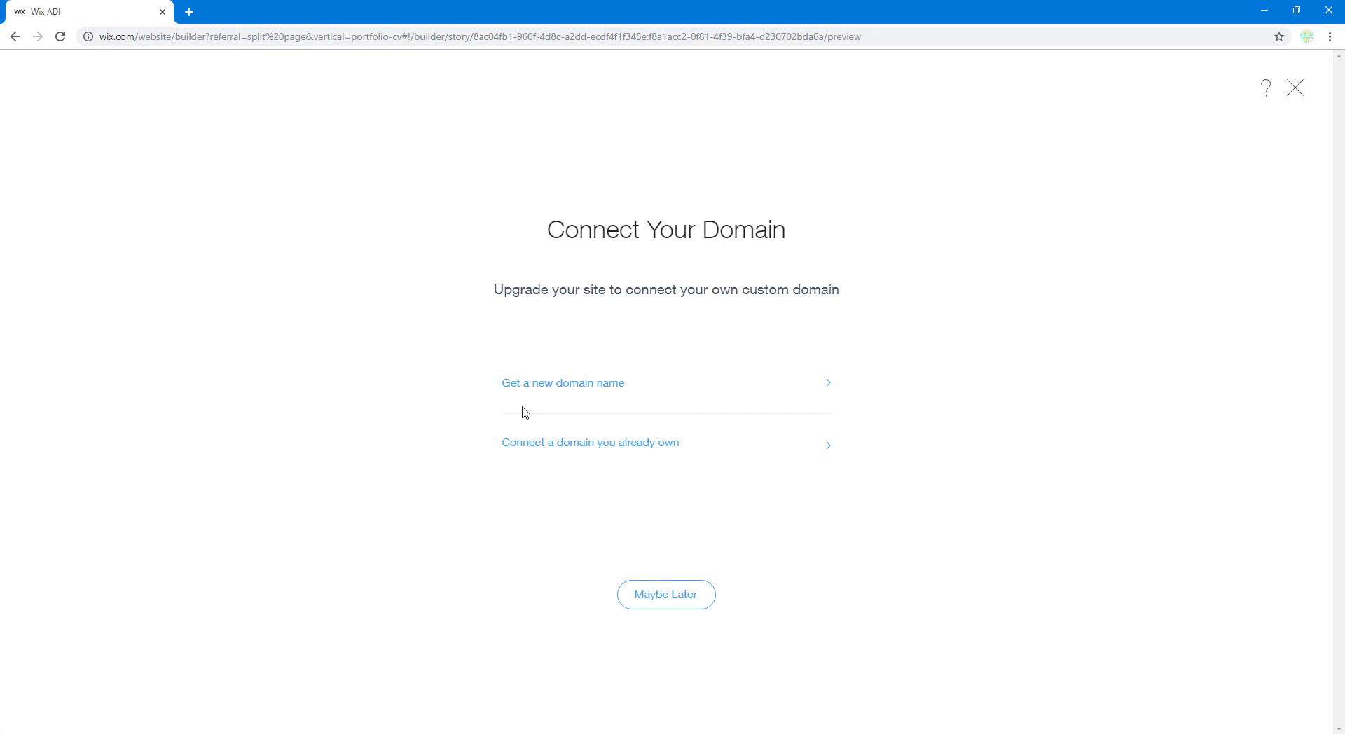
- Choose to get a new domain name and compare the premium website plans' prices and features
{"action": "left_click", "coordinate": [597, 387]}
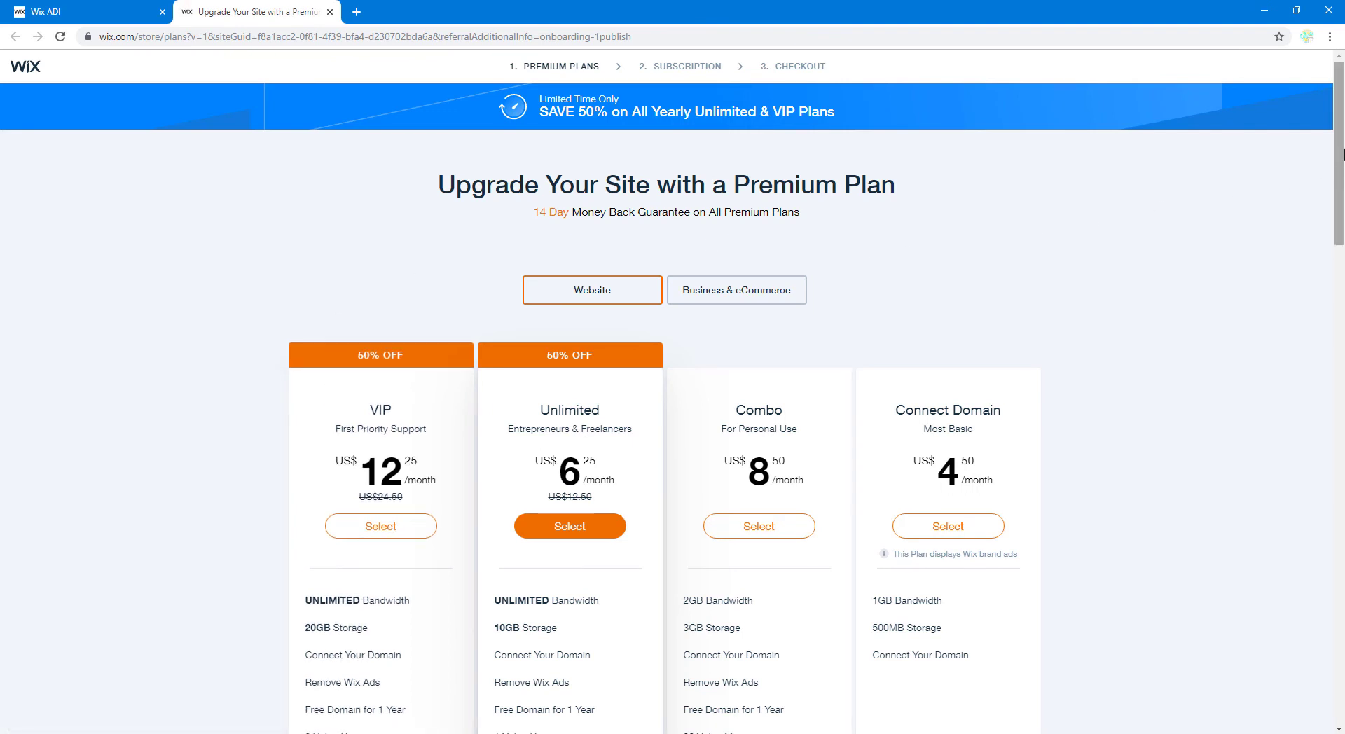
{"action": "left_click_drag", "start_coordinate": [1342, 154], "coordinate": [1343, 213]}
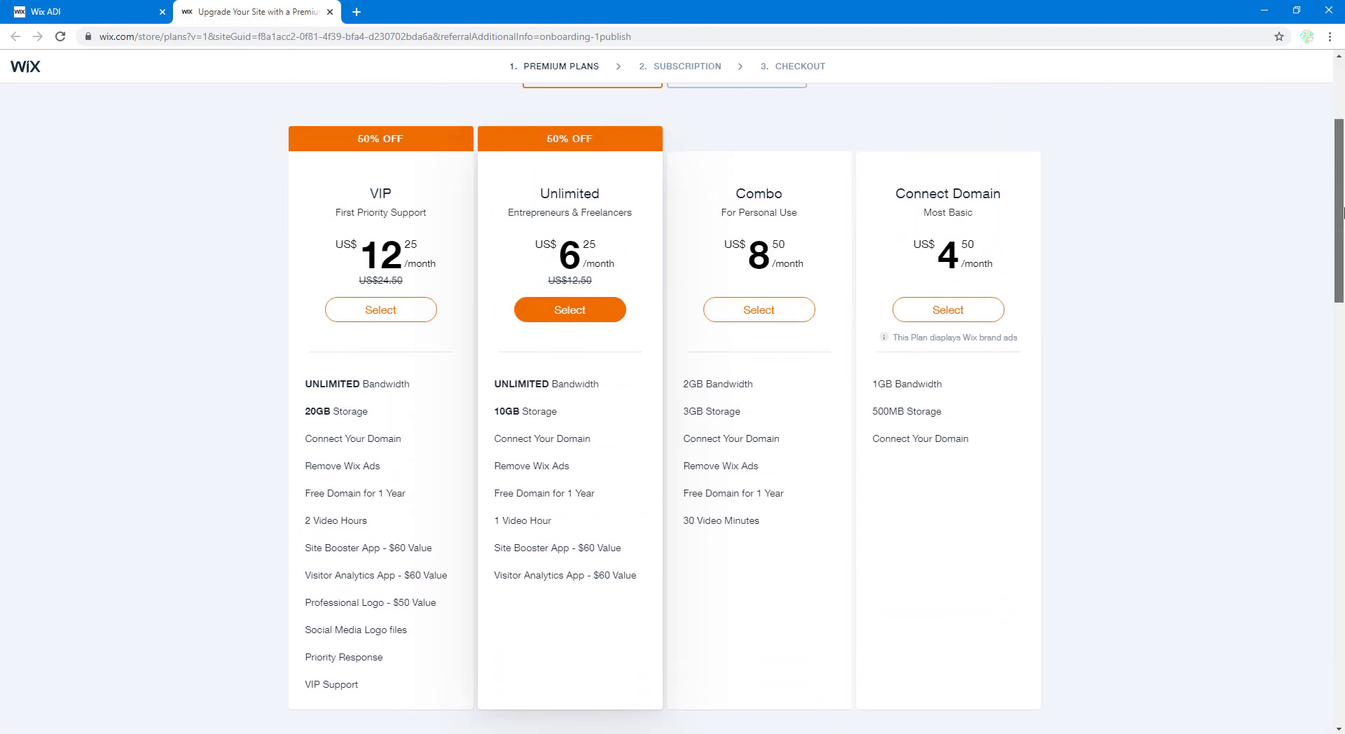
{"action": "scroll", "coordinate": [463, 216], "scroll_direction": "up", "scroll_amount": 1}
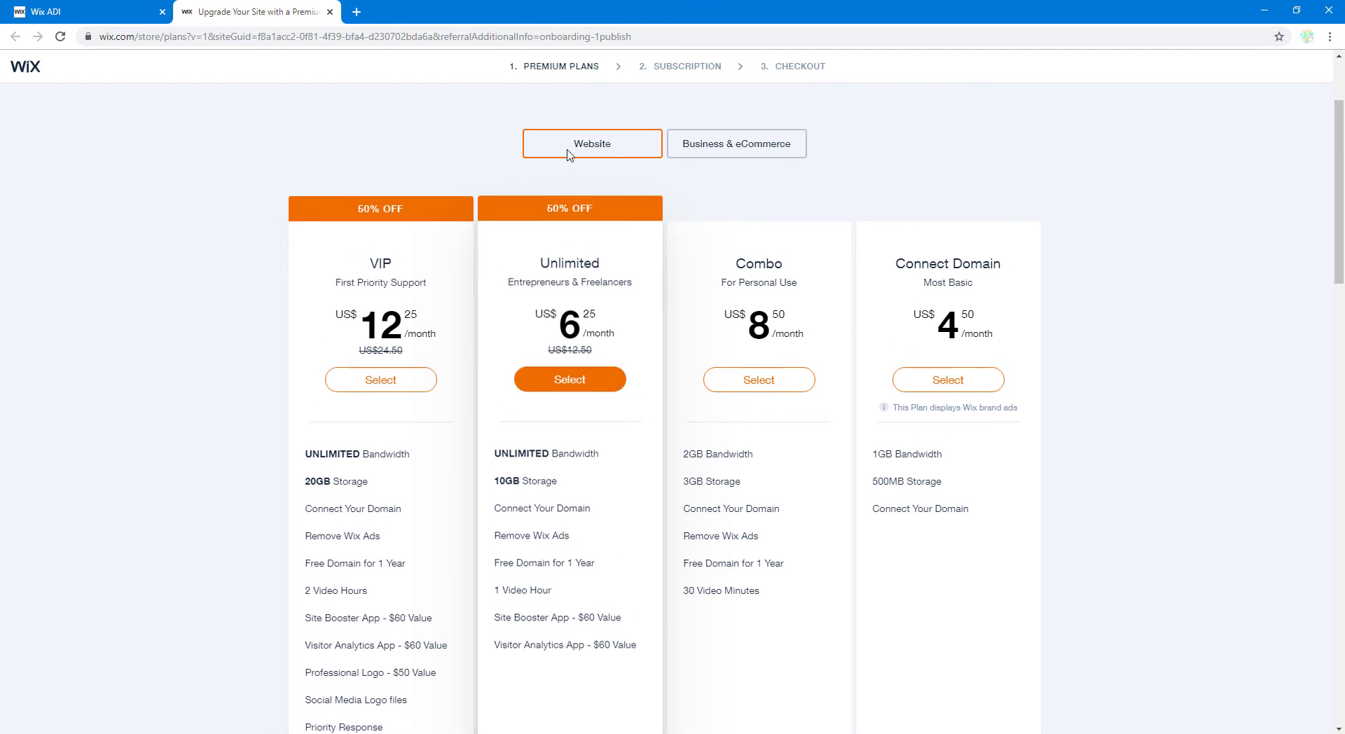
- Examine the prices and features of the Business & eCommerce premium plans
{"action": "left_click", "coordinate": [775, 151]}
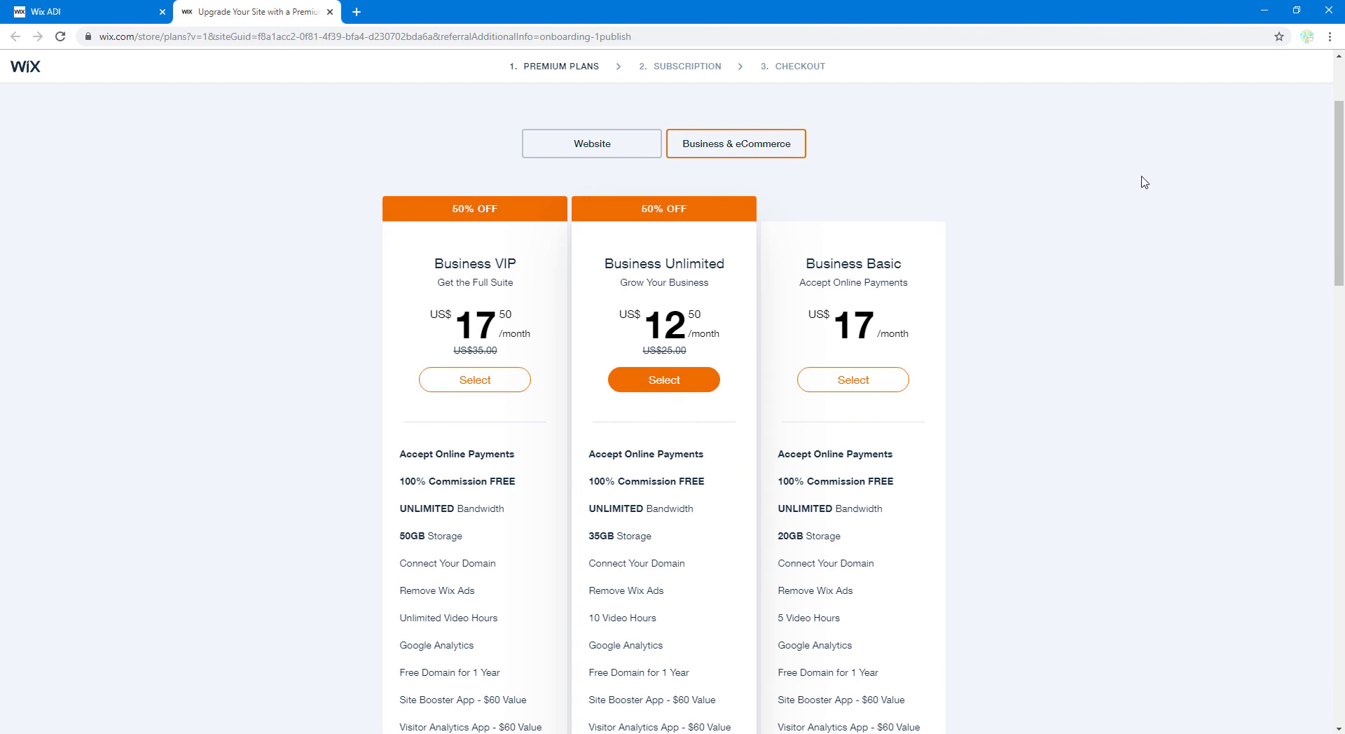
{"action": "scroll", "coordinate": [1338, 196], "scroll_direction": "down", "scroll_amount": 2}
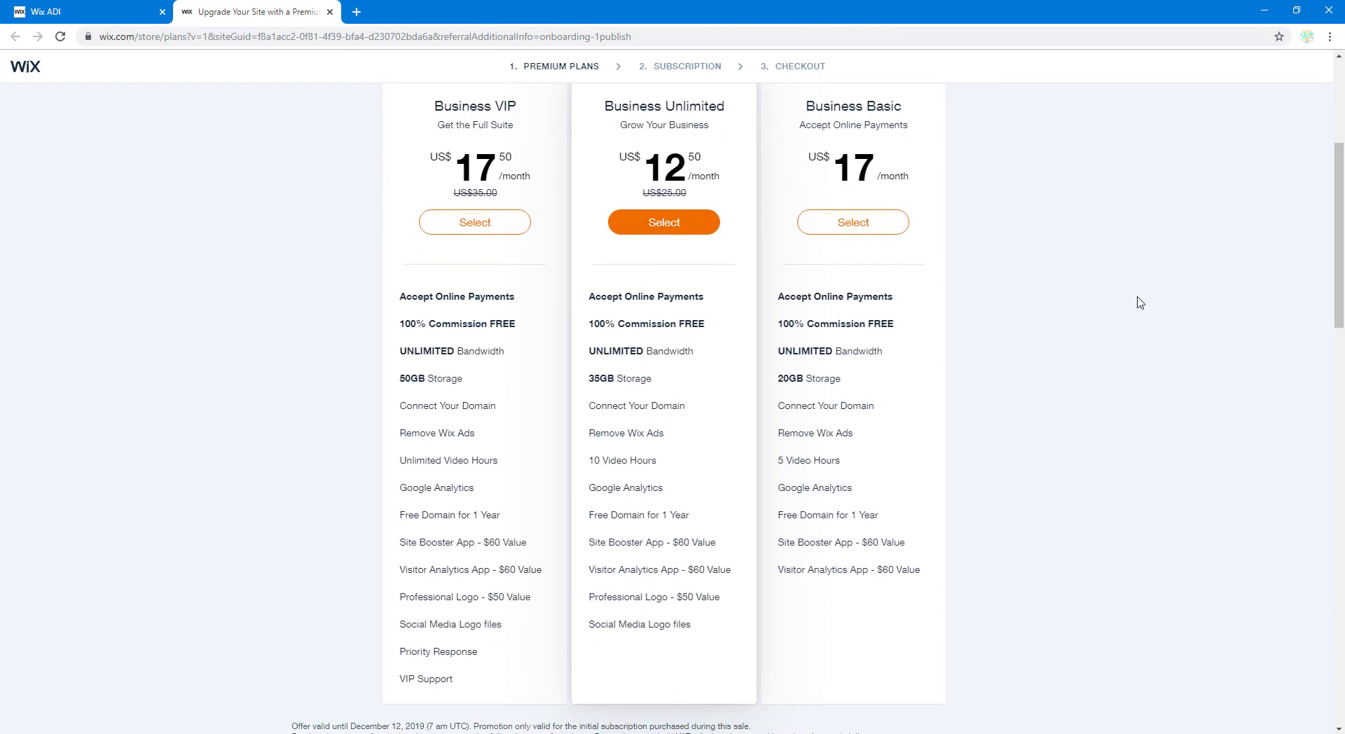
{"action": "scroll", "coordinate": [984, 336], "scroll_direction": "up", "scroll_amount": 1}
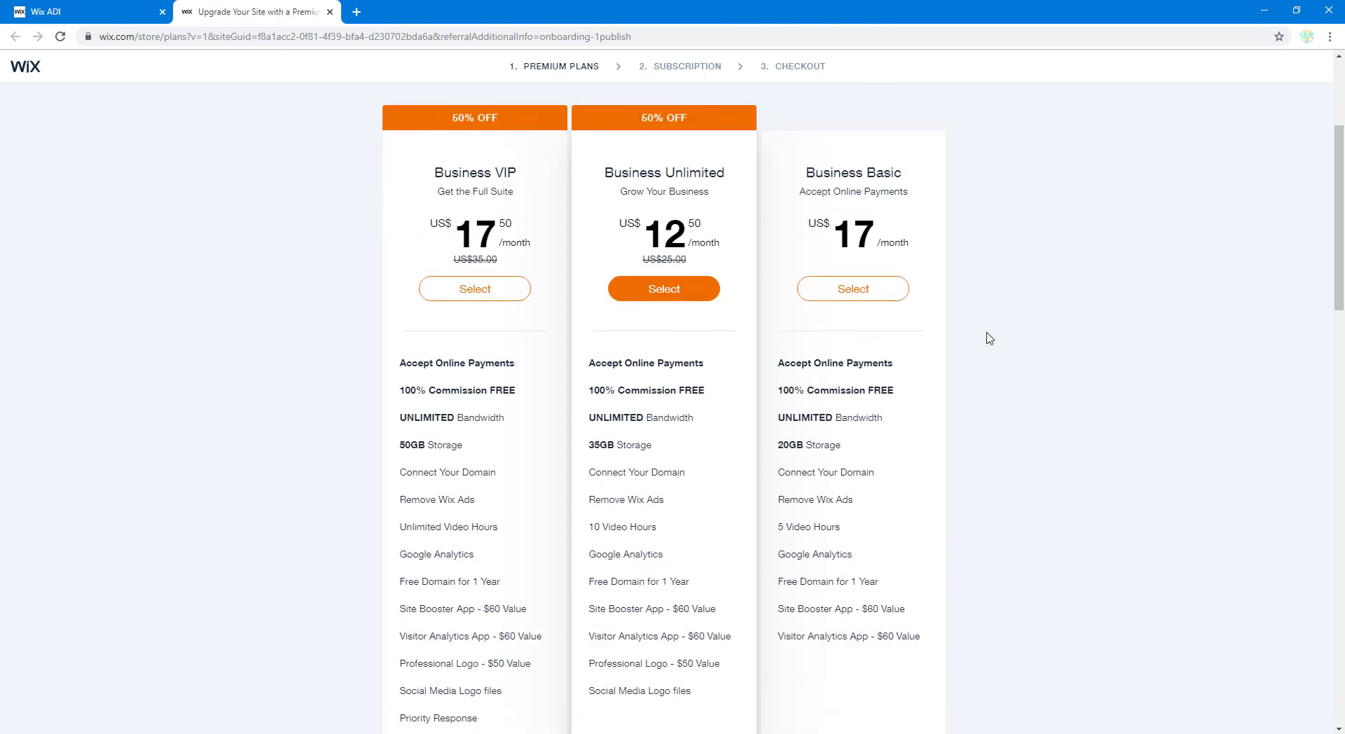
{"action": "scroll", "coordinate": [989, 338], "scroll_direction": "up", "scroll_amount": 3}
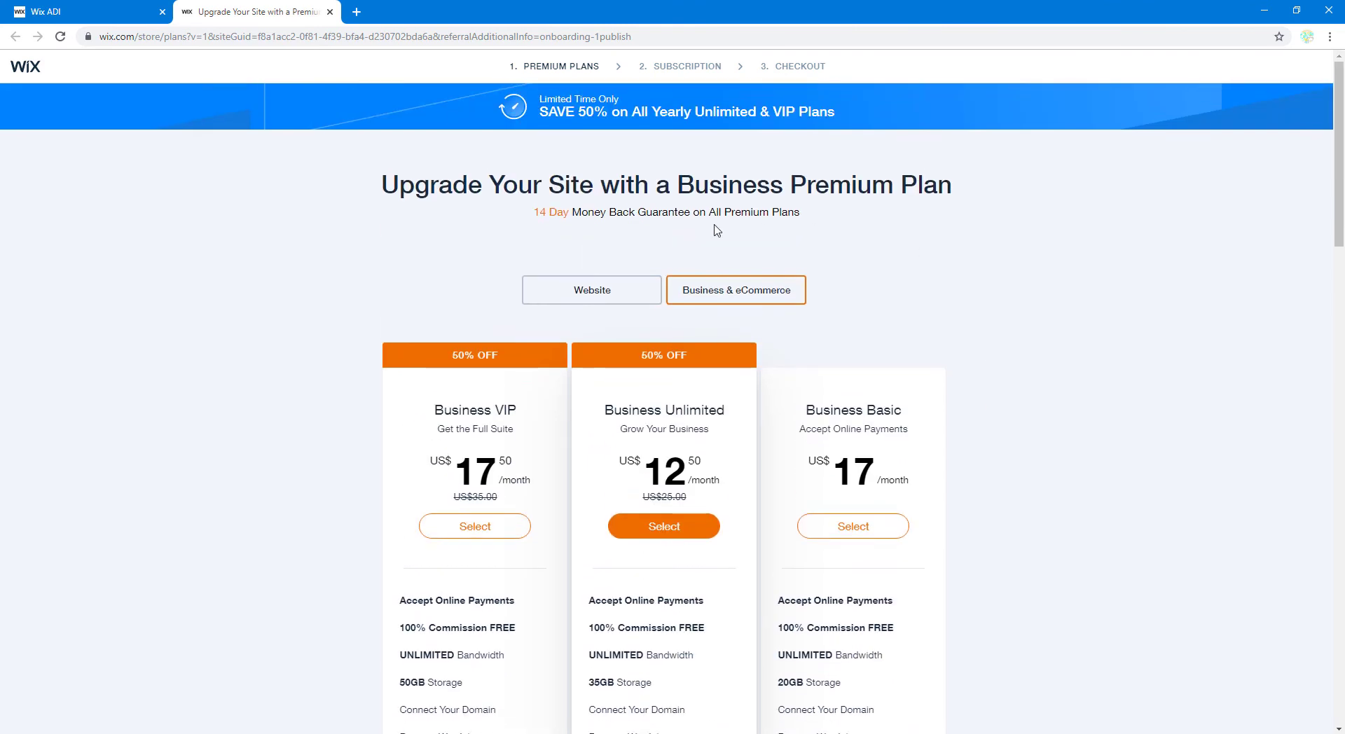
- Return to the Website premium plans, compare them and select the Combo plan
{"action": "left_click", "coordinate": [607, 290]}
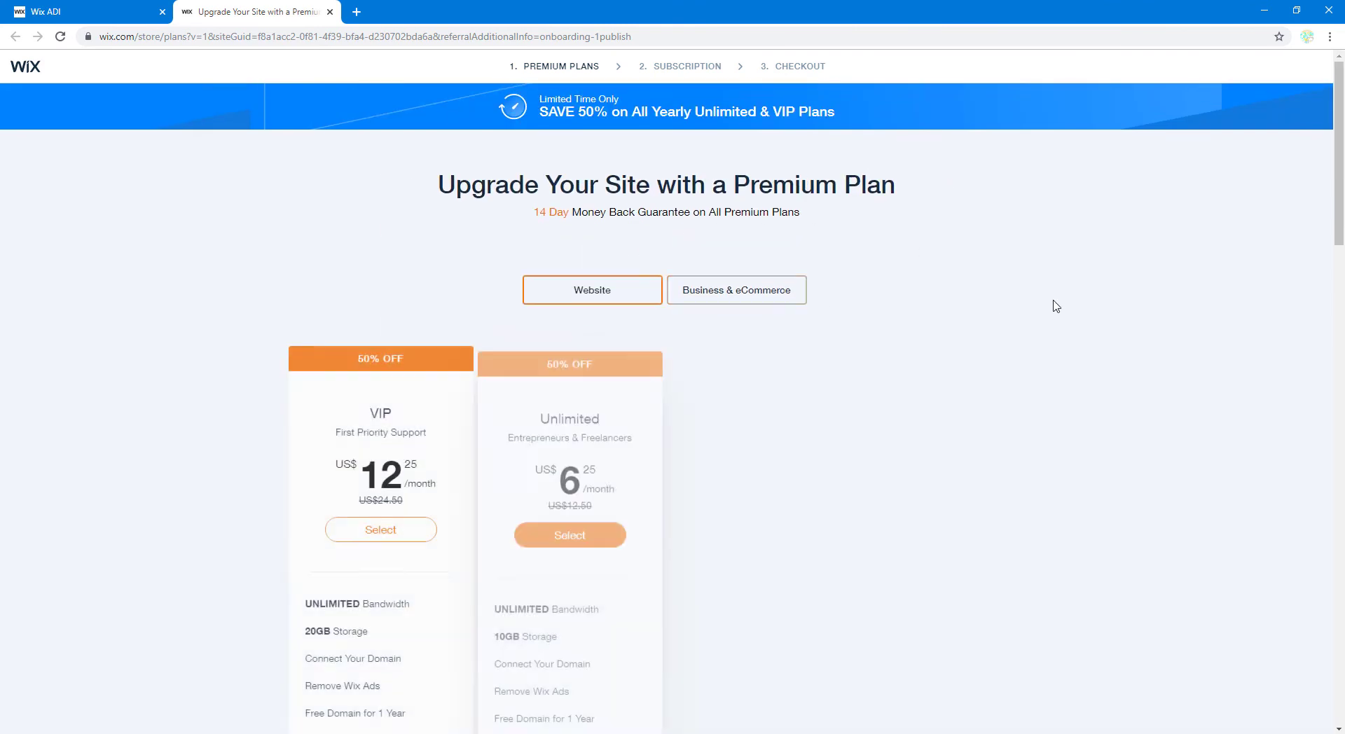
{"action": "scroll", "coordinate": [832, 326], "scroll_direction": "down", "scroll_amount": 3}
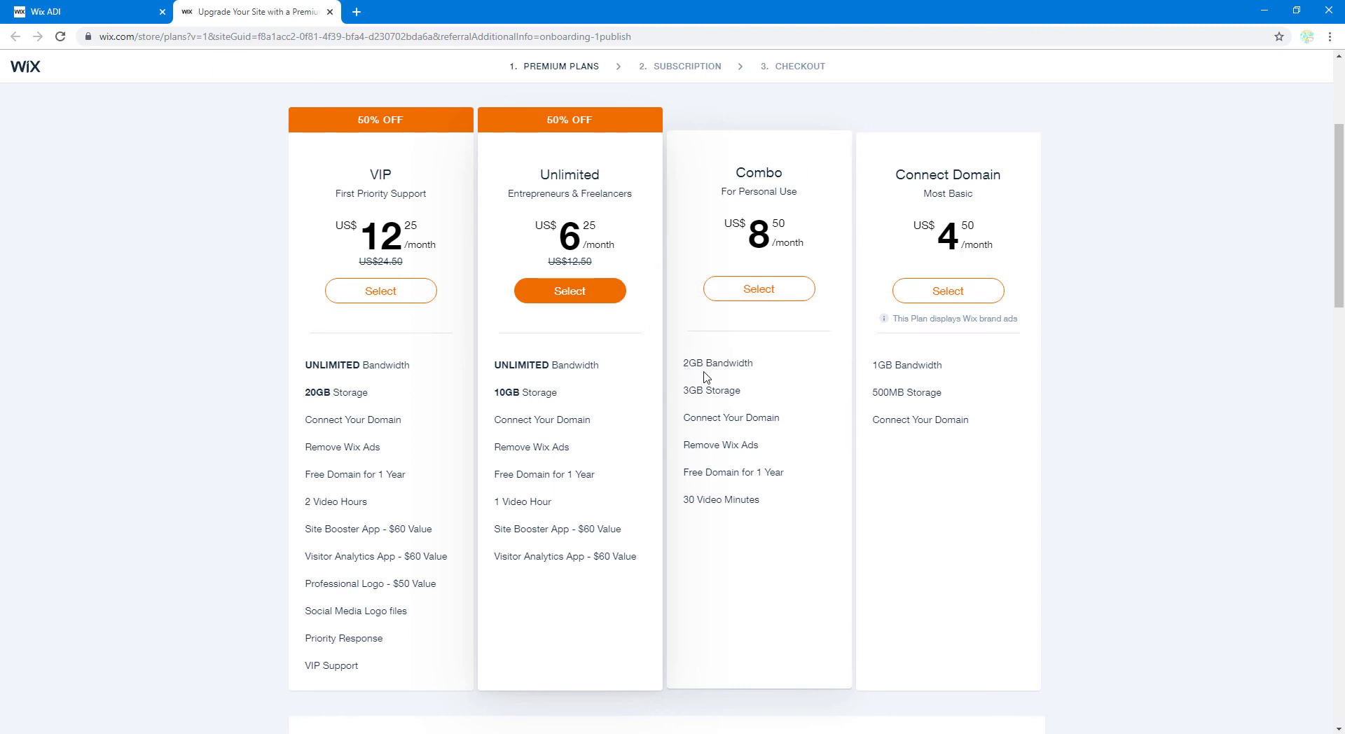
{"action": "mouse_move", "coordinate": [741, 396]}
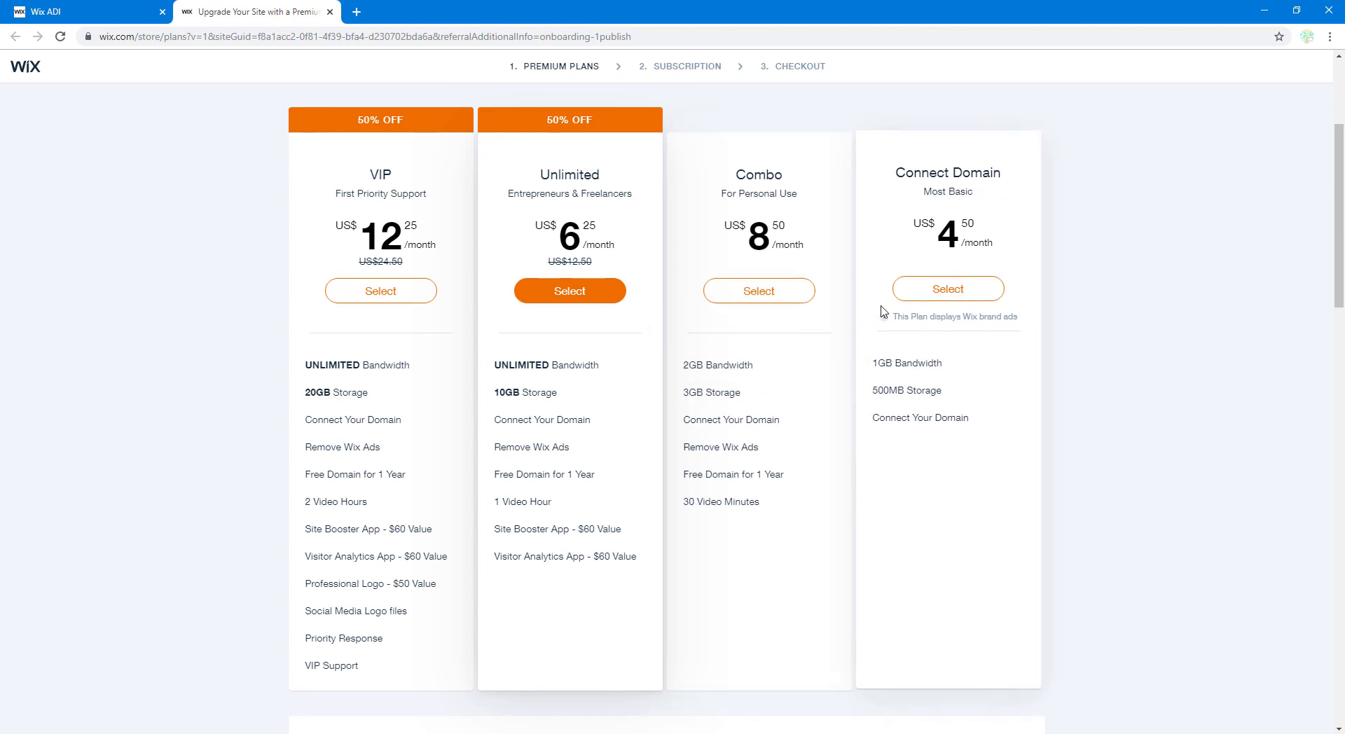
{"action": "left_click", "coordinate": [802, 297]}
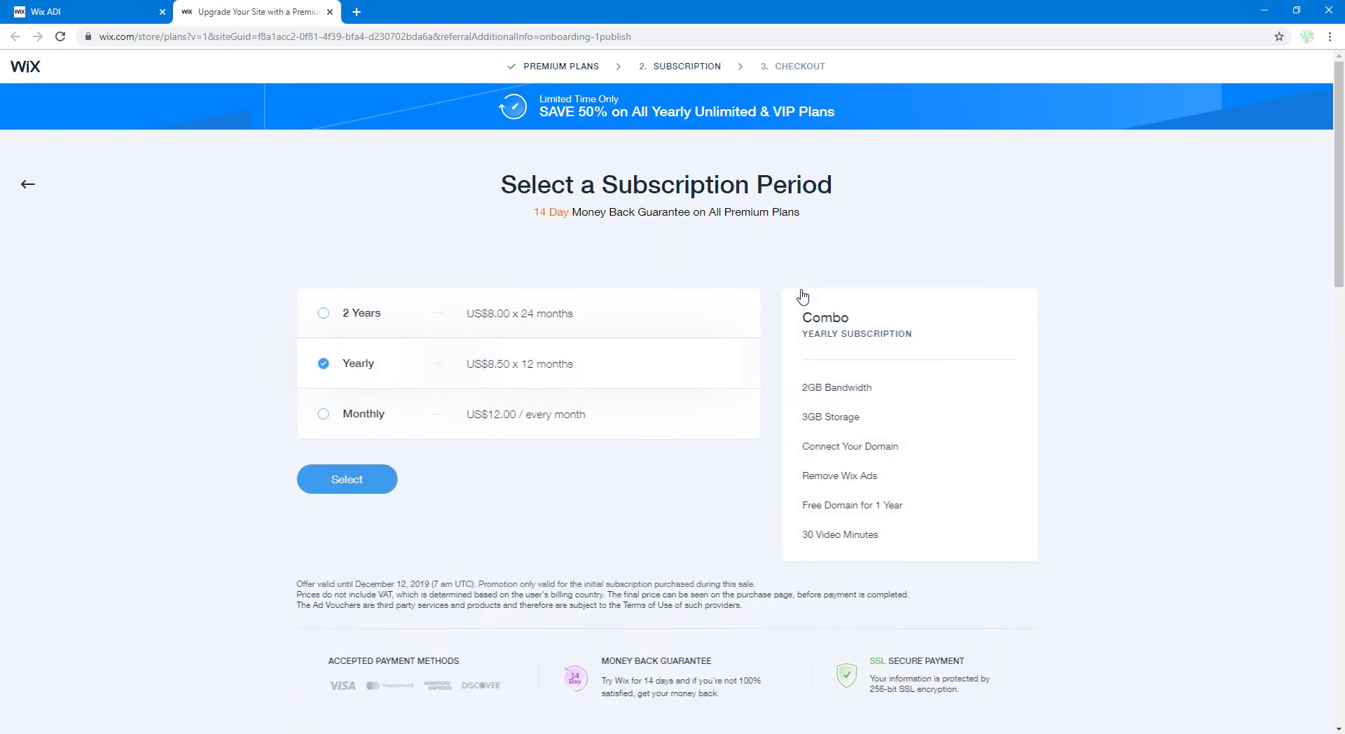
- Compare the Combo plan's 2 Years, Yearly and Monthly subscription periods by selecting each one
{"action": "left_click", "coordinate": [323, 314]}
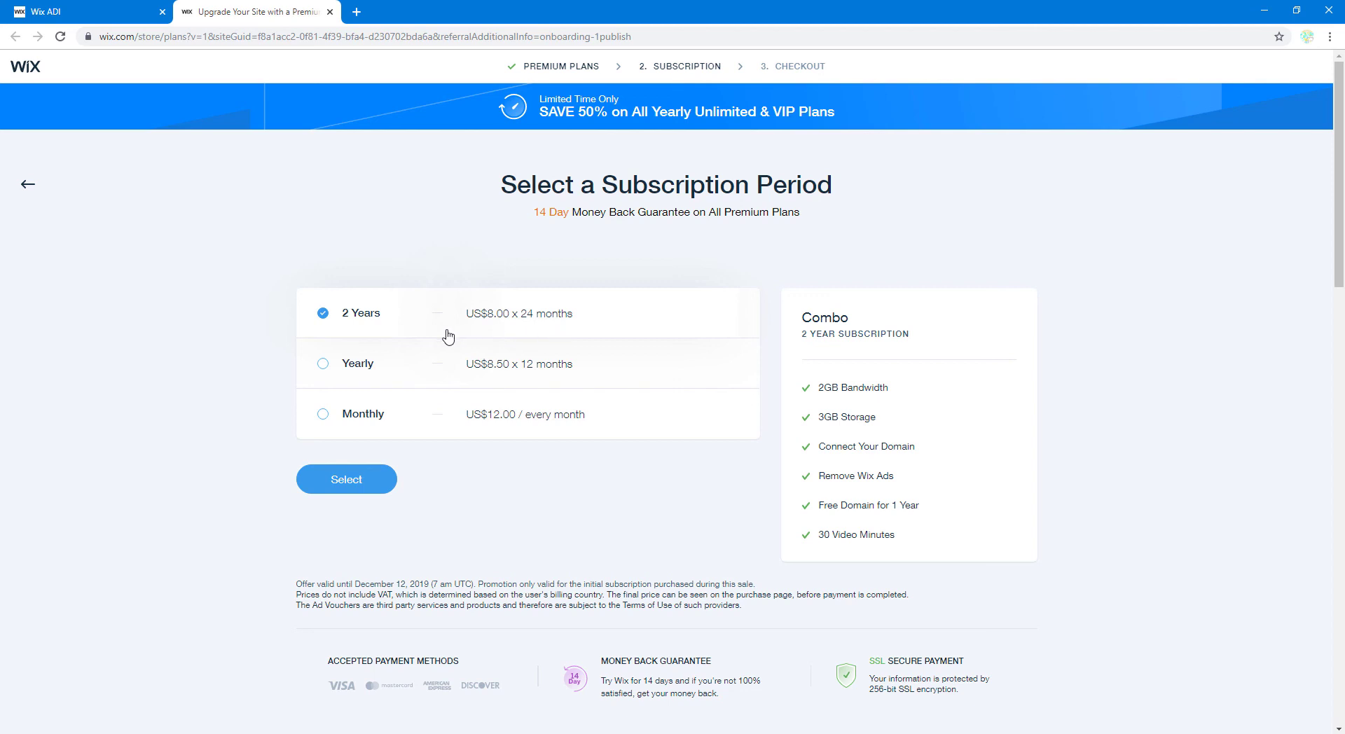
{"action": "left_click", "coordinate": [353, 367]}
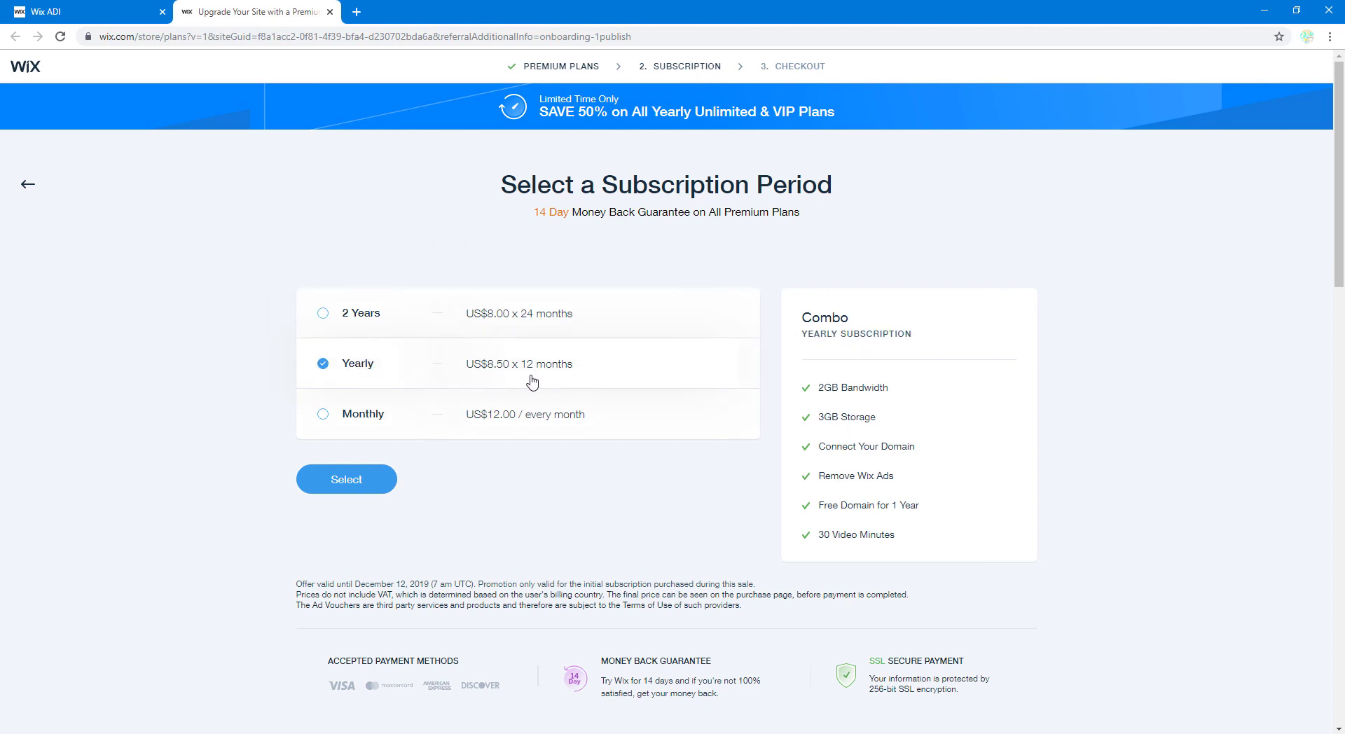
{"action": "left_click", "coordinate": [371, 416]}
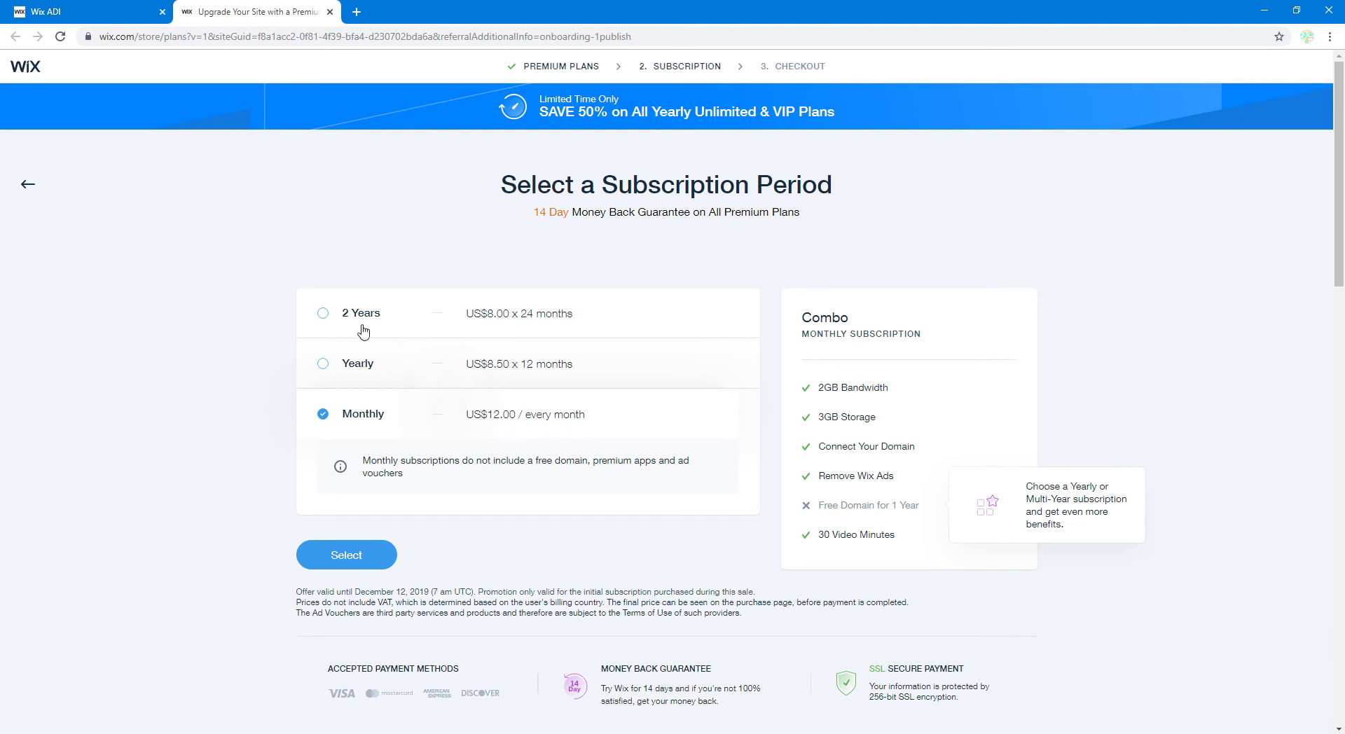
- Choose the 2 Years subscription for the Combo plan, continue to checkout and look over the payment form
{"action": "left_click", "coordinate": [324, 314]}
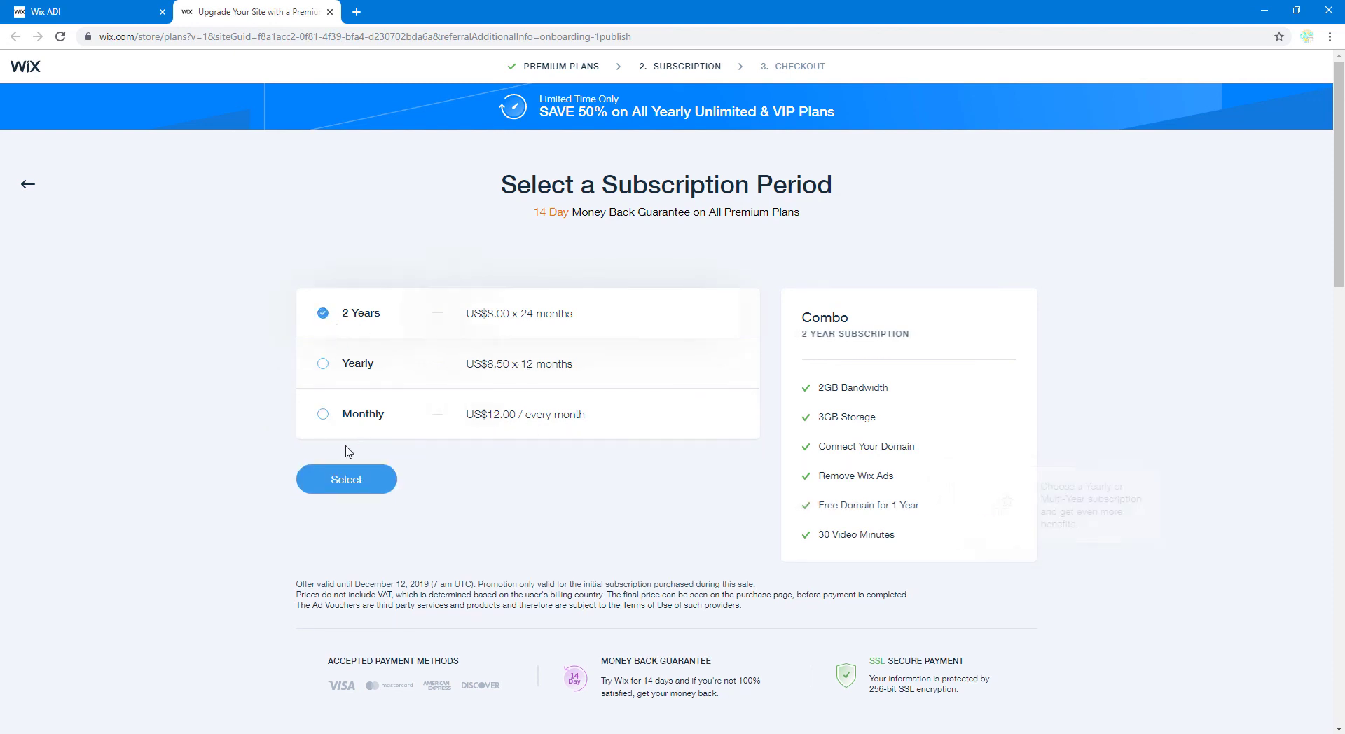
{"action": "left_click", "coordinate": [388, 481]}
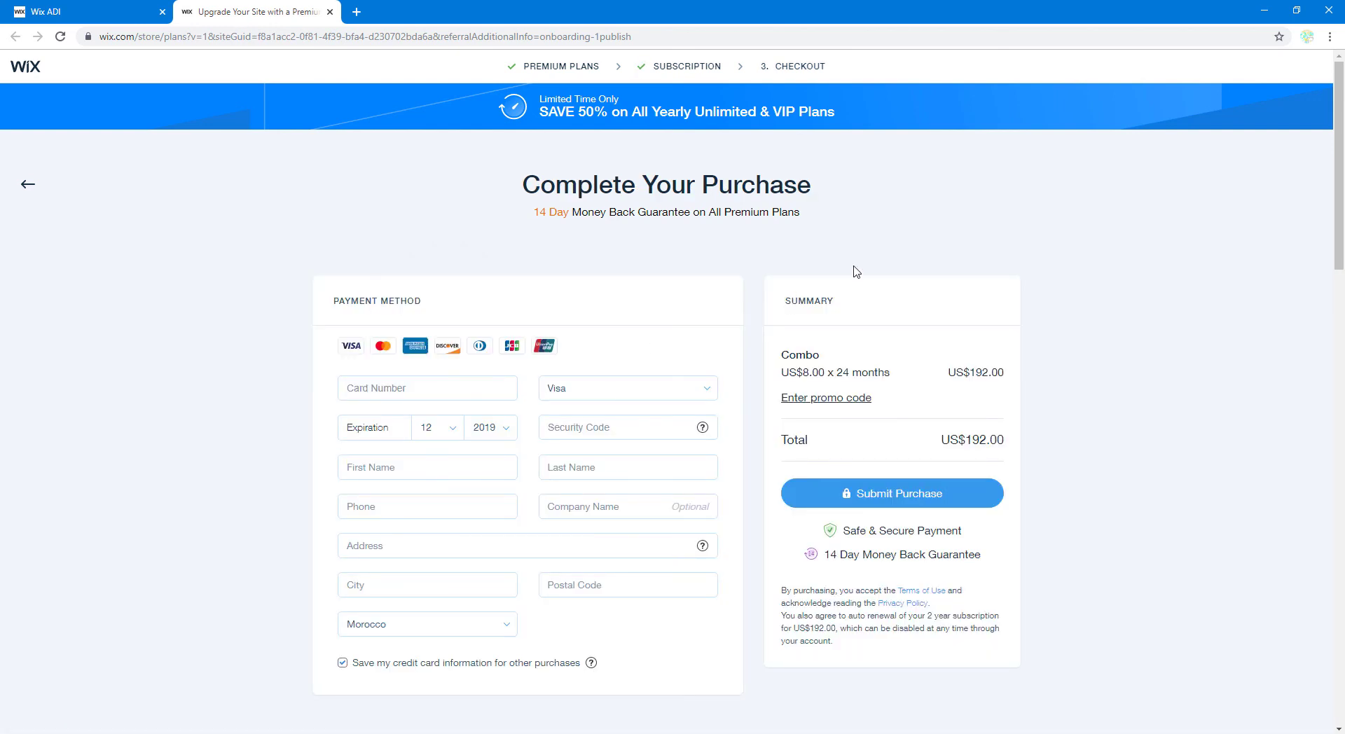
{"action": "mouse_move", "coordinate": [1343, 206]}
{"action": "left_mouse_down"}
{"action": "mouse_move", "coordinate": [1342, 255]}
{"action": "mouse_move", "coordinate": [1342, 230]}
{"action": "left_mouse_up"}
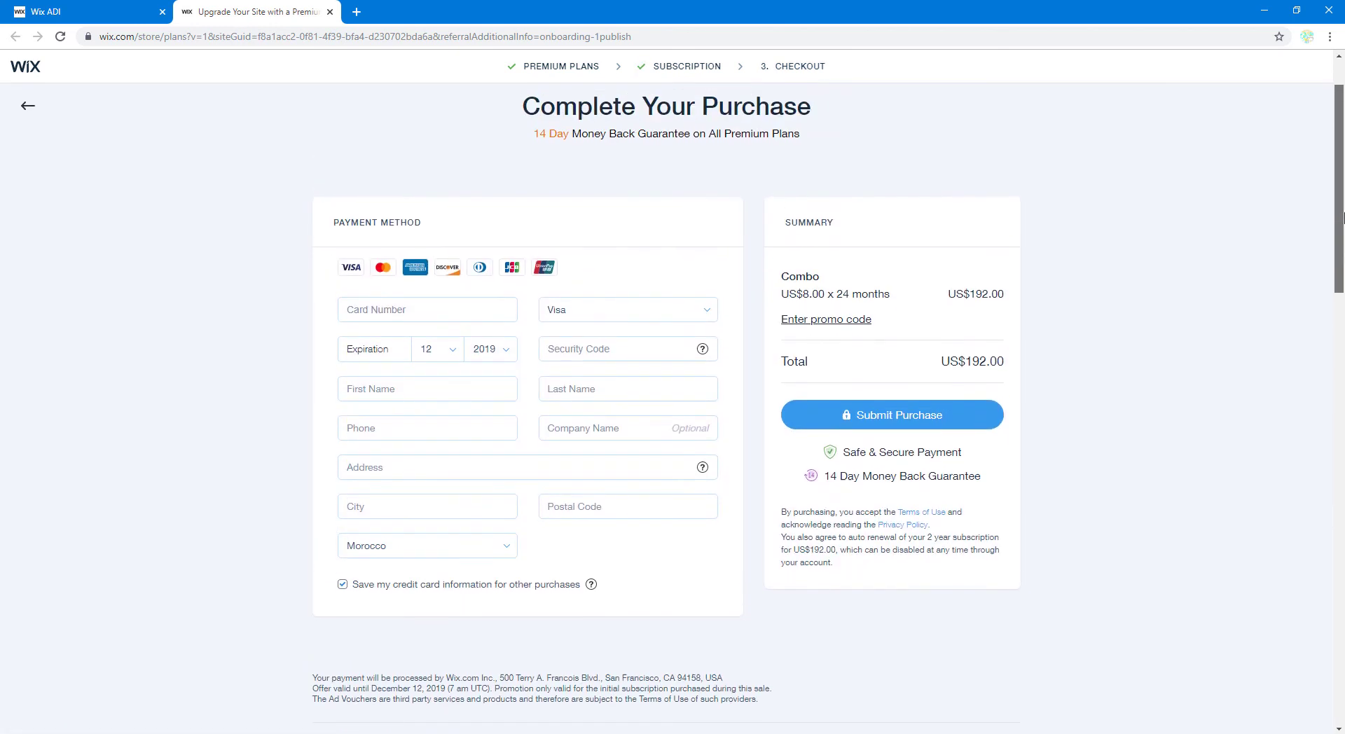